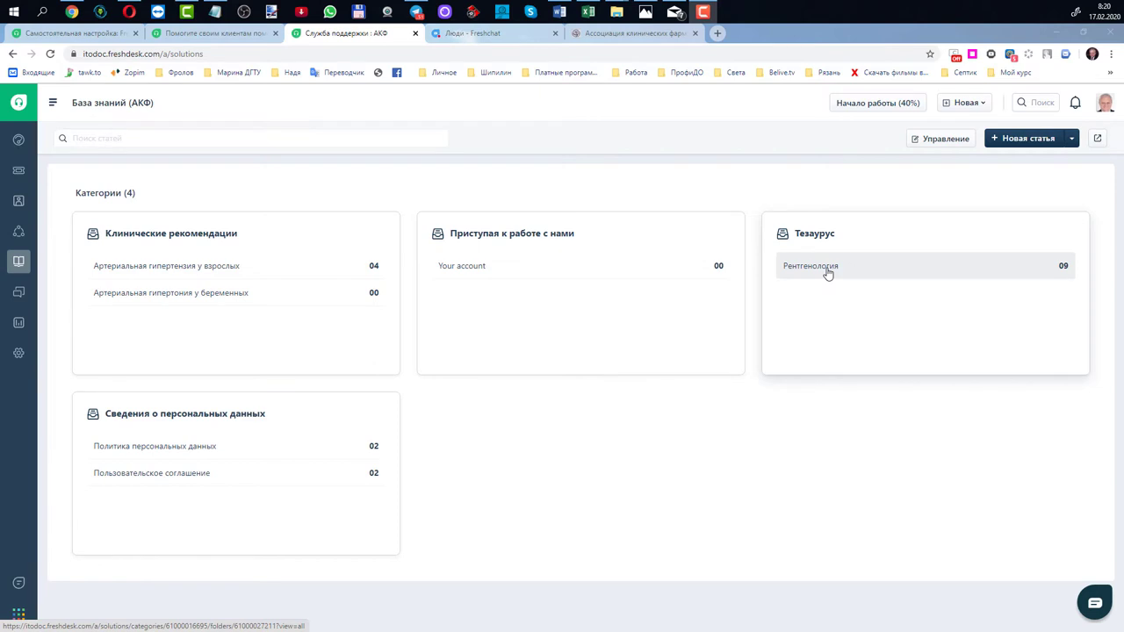
# Step: Create a new article in the Рентгенология folder, titled "Скорость клубочковой фильтрации" by copying the term from the Klyuchevye_slova_001-004.docx Word document
pyautogui.click(827, 274)
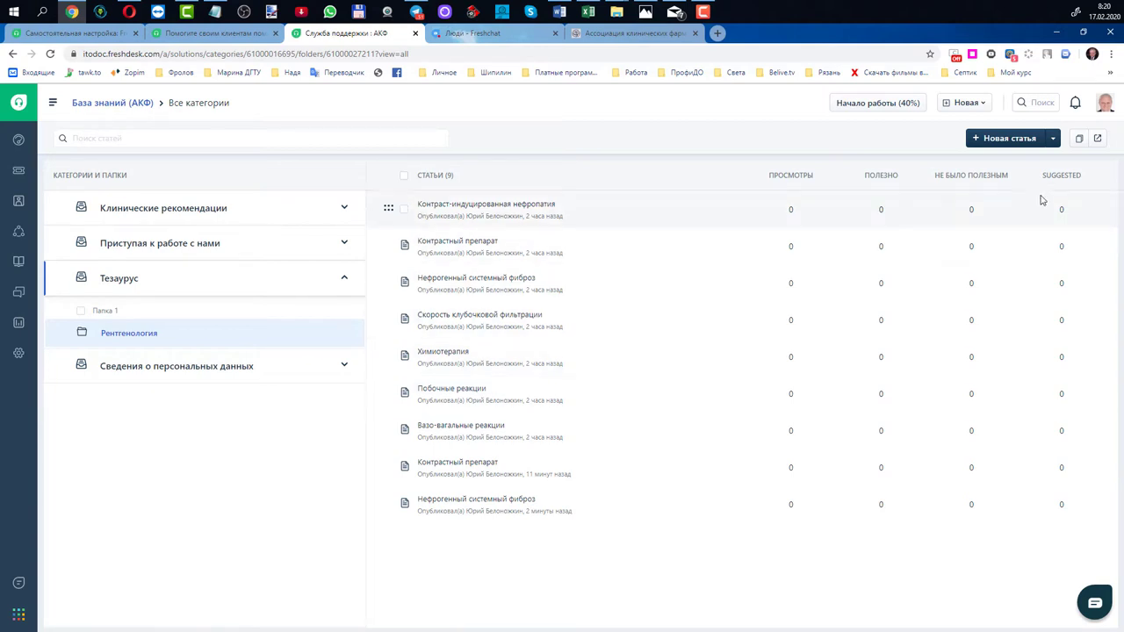
pyautogui.click(1023, 139)
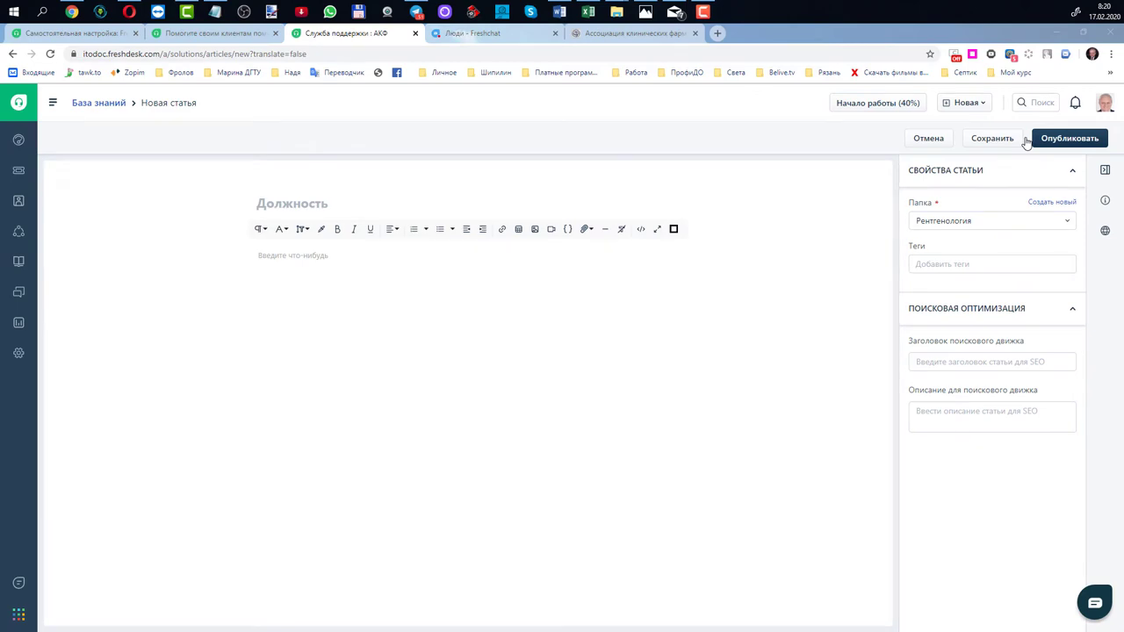
pyautogui.hotkey('alt', 'Tab')
pyautogui.scroll(-4, 514, 474)
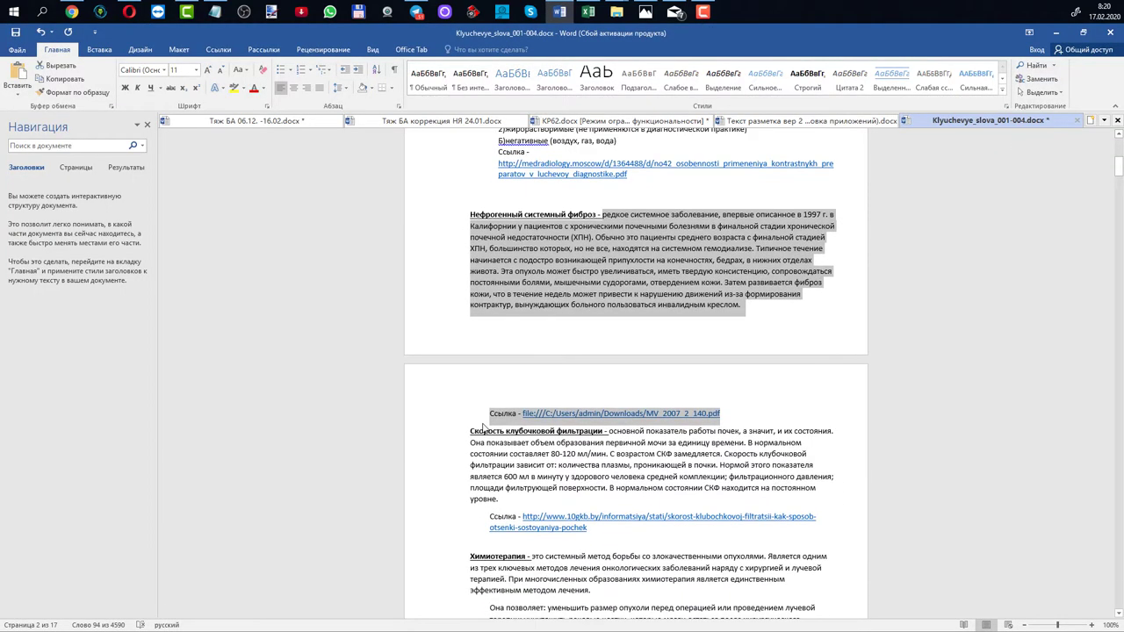
pyautogui.moveTo(469, 430); pyautogui.dragTo(563, 435)
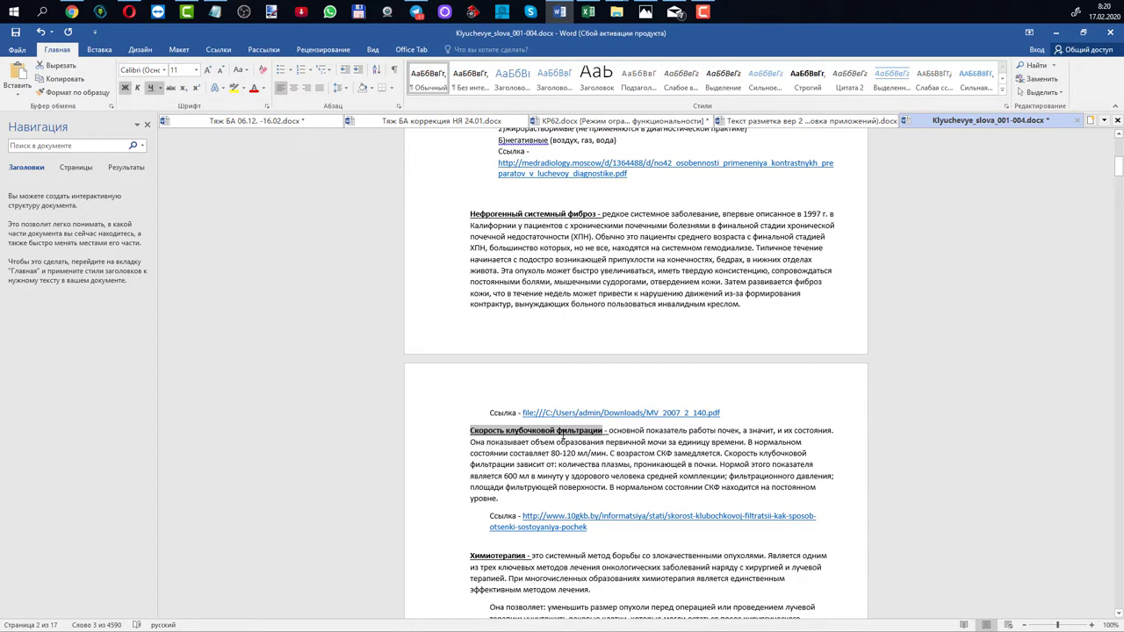
pyautogui.hotkey('ctrl', 'c')
pyautogui.hotkey('alt', 'Tab')
pyautogui.hotkey('ctrl', 'v')
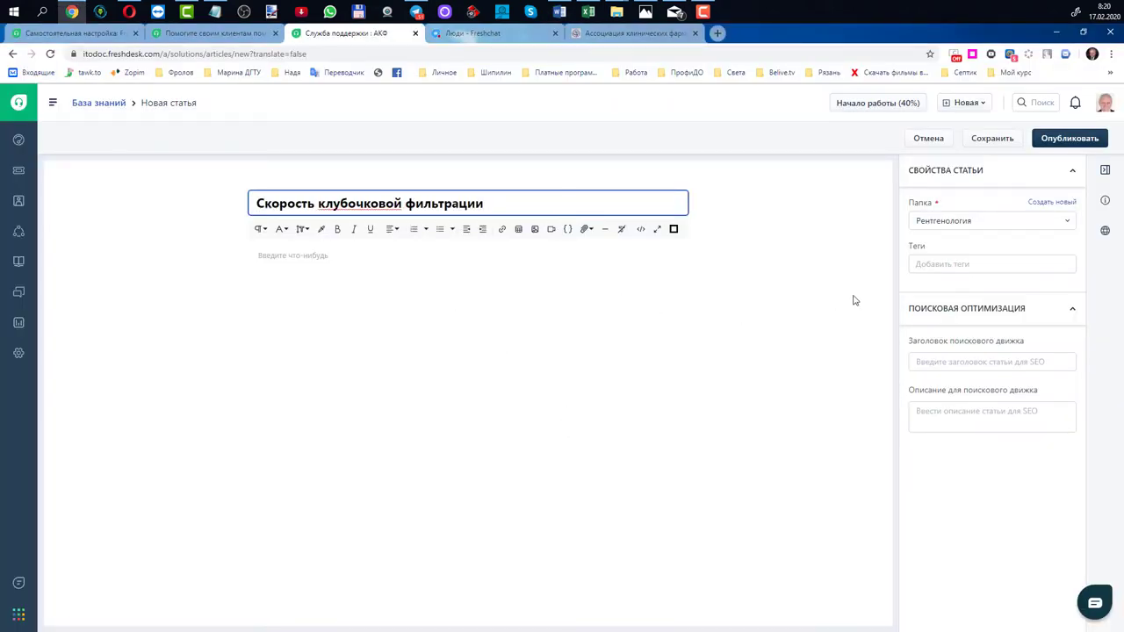
# Step: Add "Скорость клубочковой фильтрации" as the article's tag and as its search engine title
pyautogui.click(931, 264)
pyautogui.hotkey('ctrl', 'v')
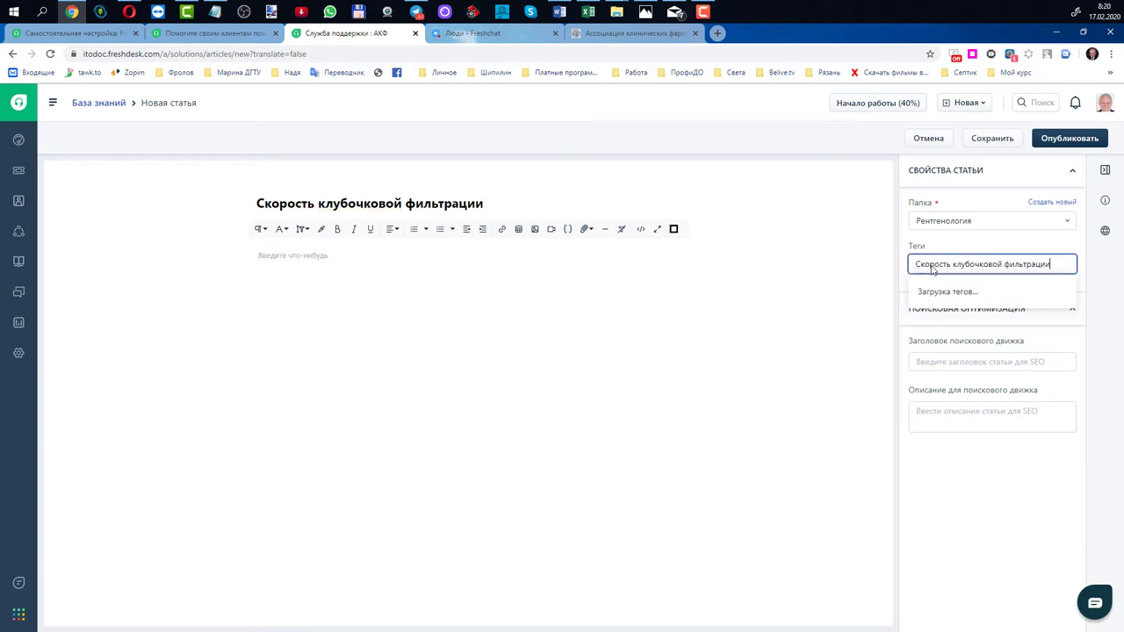
pyautogui.press('Return')
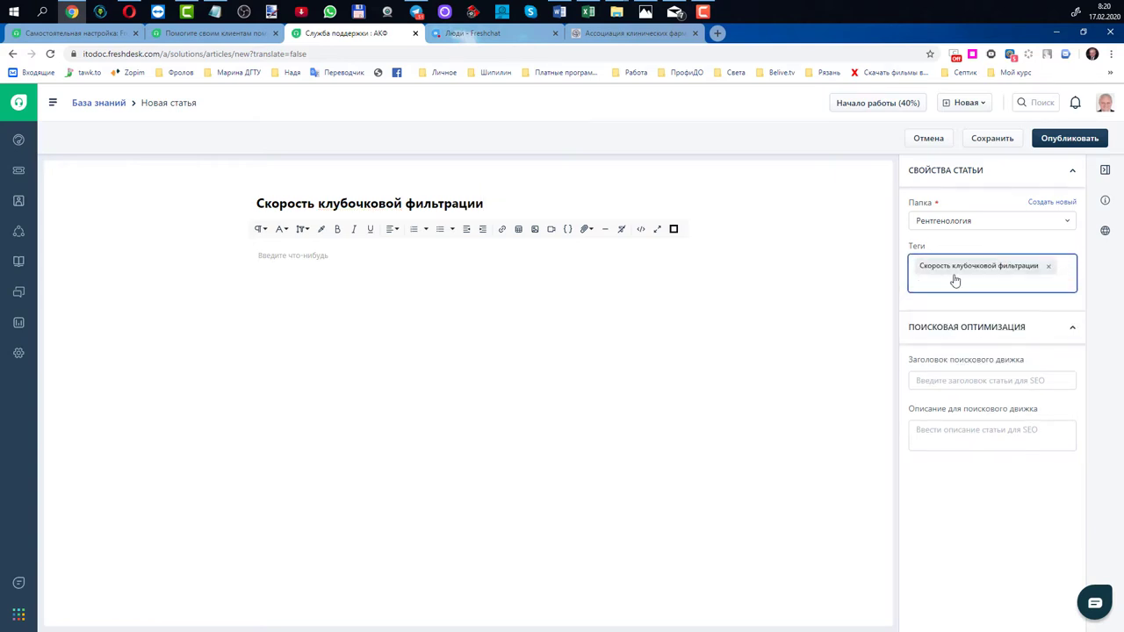
pyautogui.click(923, 377)
pyautogui.hotkey('ctrl', 'v')
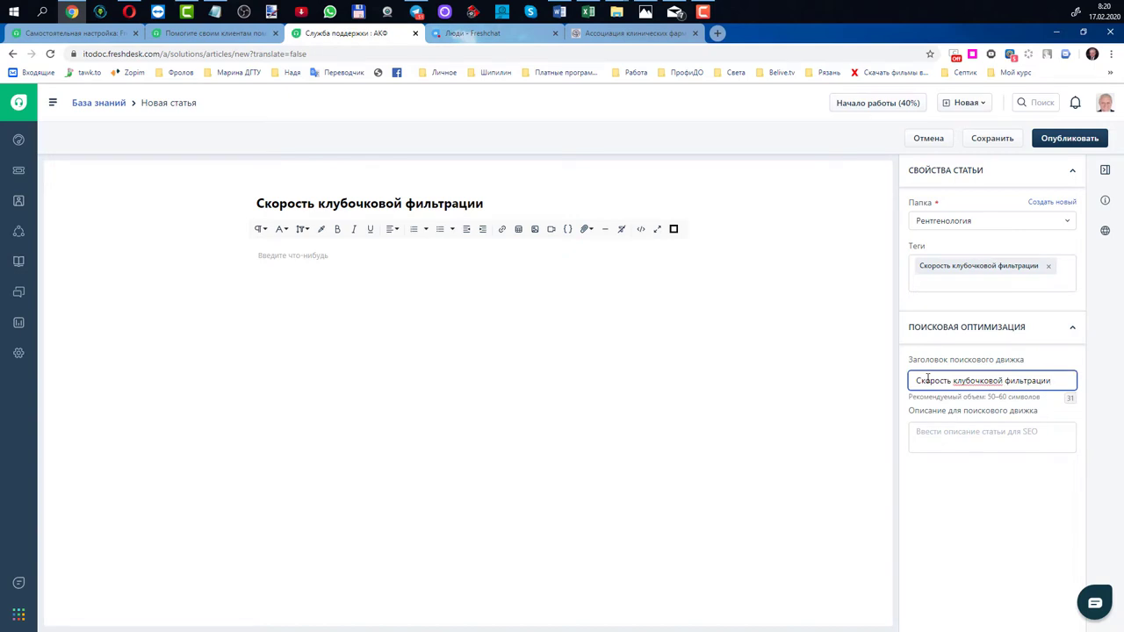
# Step: Copy the definition's text from "основной показатель" through "за единицу времени" in the Word document into the article's search engine description
pyautogui.press('Tab')
pyautogui.hotkey('alt', 'Tab')
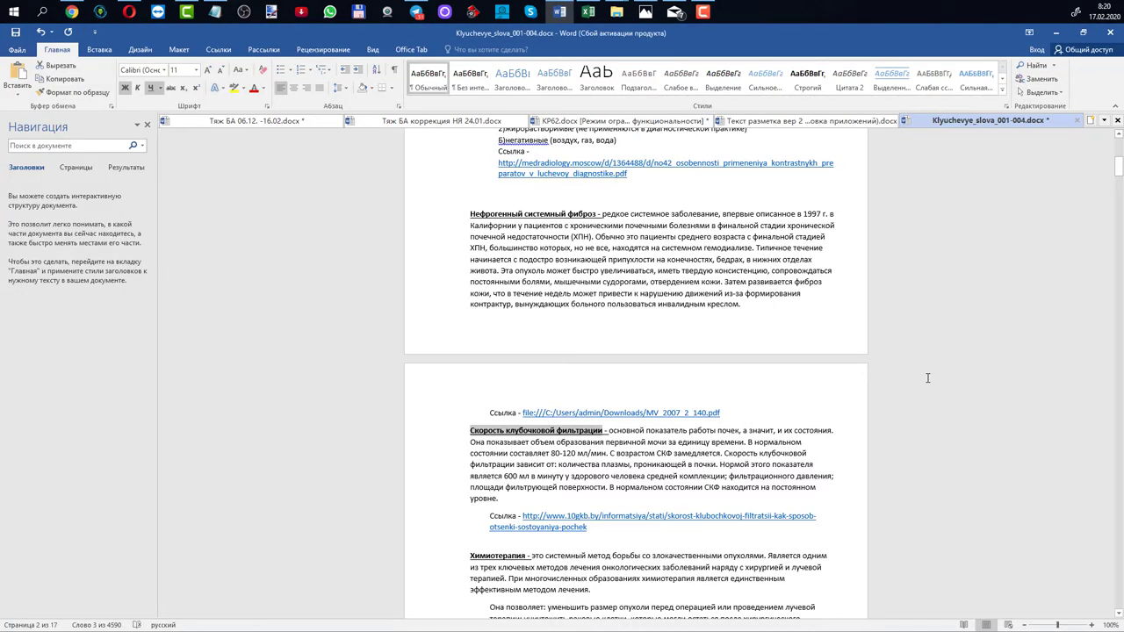
pyautogui.press('Right')
pyautogui.hotkey('ctrl', 'shift', 'Right')
pyautogui.hotkey('ctrl', 'shift', 'Right')
pyautogui.hotkey('ctrl', 'shift', 'Right')
pyautogui.hotkey('ctrl', 'shift', 'Right')
pyautogui.hotkey('ctrl', 'shift', 'Right')
pyautogui.hotkey('ctrl', 'shift', 'Right')
pyautogui.hotkey('ctrl', 'shift', 'Right')
pyautogui.hotkey('ctrl', 'shift', 'Right')
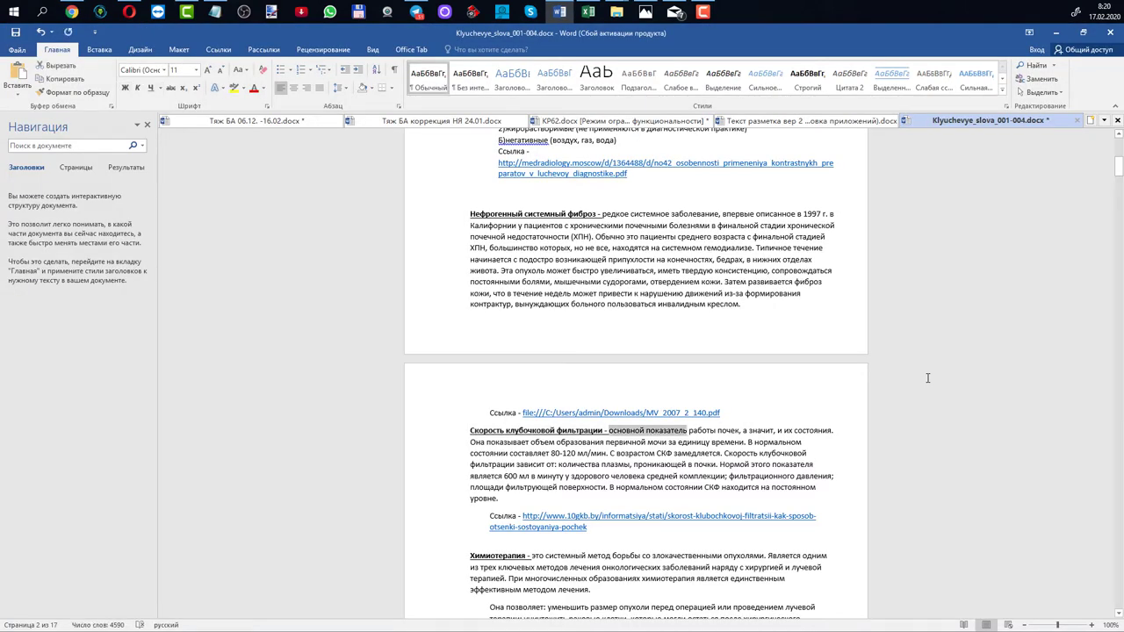
pyautogui.hotkey('shift', 'Down')
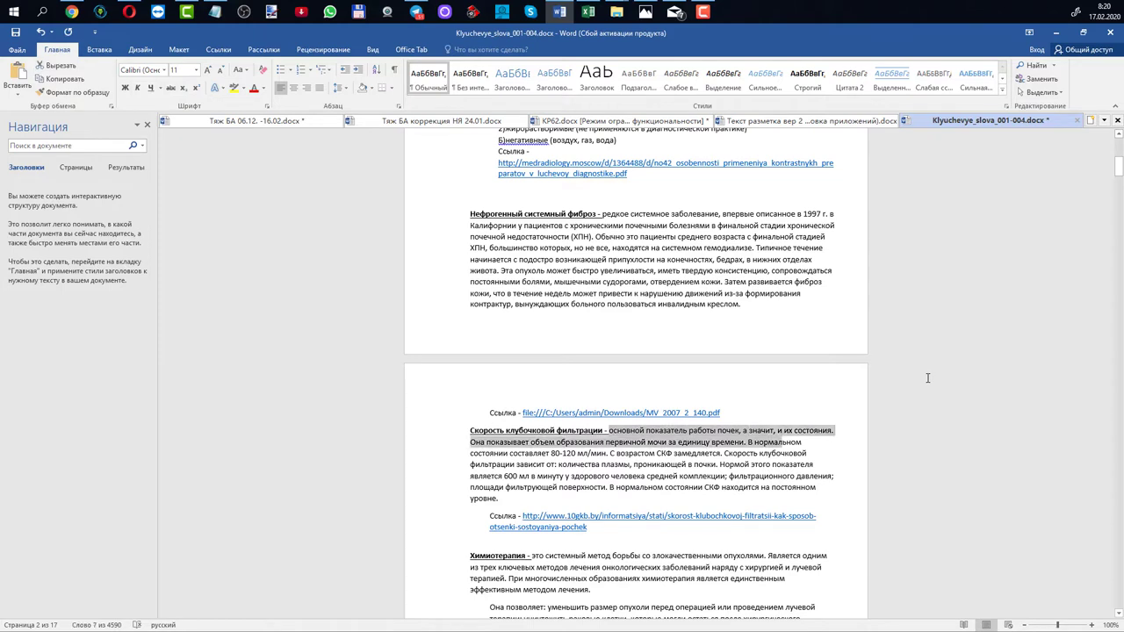
pyautogui.hotkey('shift', 'Left')
pyautogui.hotkey('shift', 'Left')
pyautogui.hotkey('shift', 'Left')
pyautogui.hotkey('shift', 'Left')
pyautogui.hotkey('shift', 'Left')
pyautogui.hotkey('shift', 'Left')
pyautogui.hotkey('shift', 'Left')
pyautogui.hotkey('shift', 'Left')
pyautogui.hotkey('shift', 'Left')
pyautogui.hotkey('shift', 'Left')
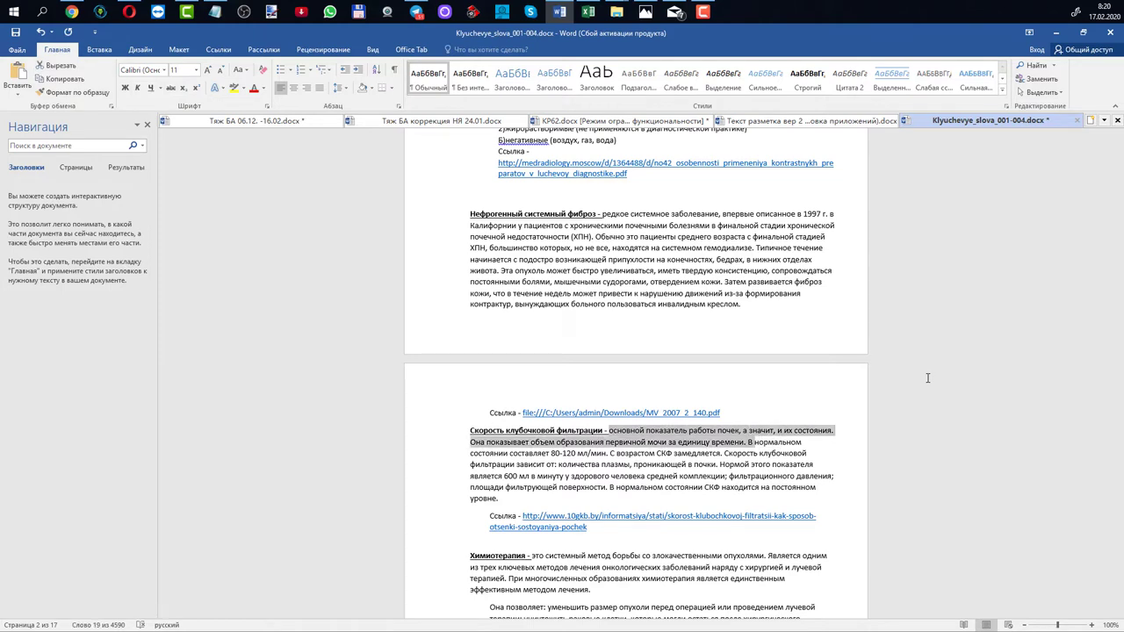
pyautogui.hotkey('shift', 'Right')
pyautogui.hotkey('alt', 'Tab')
pyautogui.hotkey('ctrl', 'v')
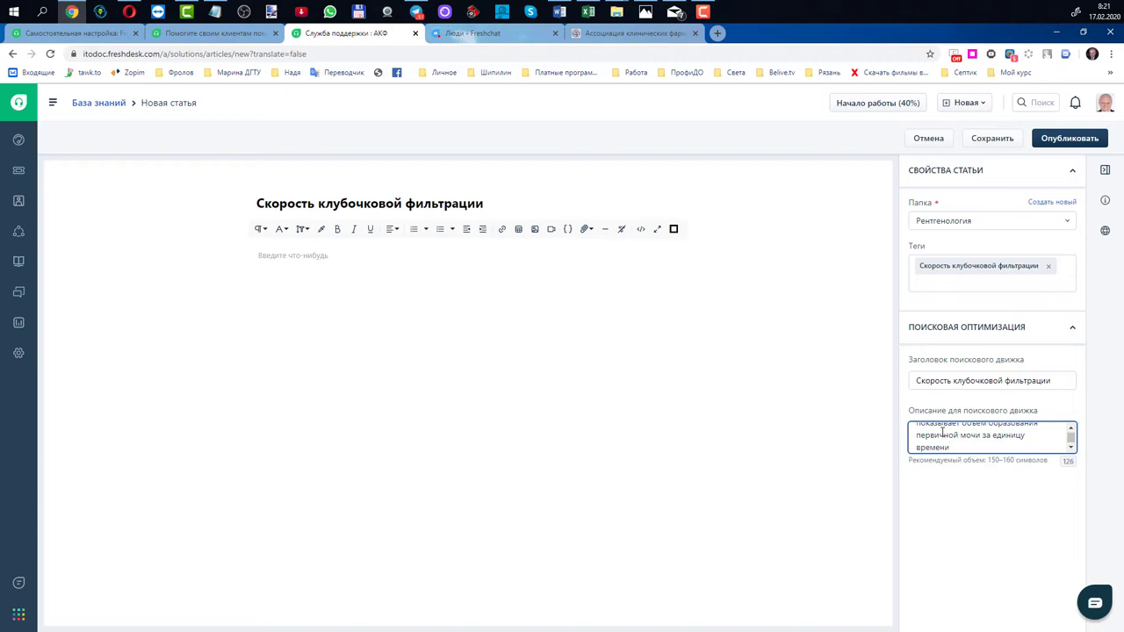
# Step: Copy the term's full definition and source link from Word into the article body, clearing the Word formatting and removing the leading dash
pyautogui.click(282, 257)
pyautogui.hotkey('alt', 'Tab')
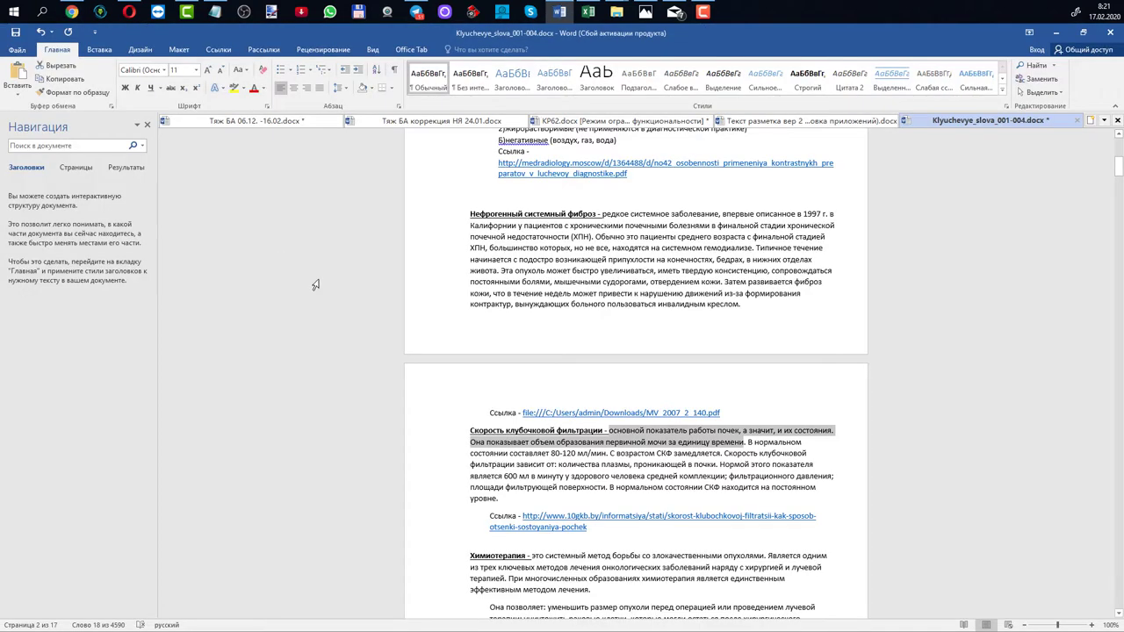
pyautogui.click(622, 442)
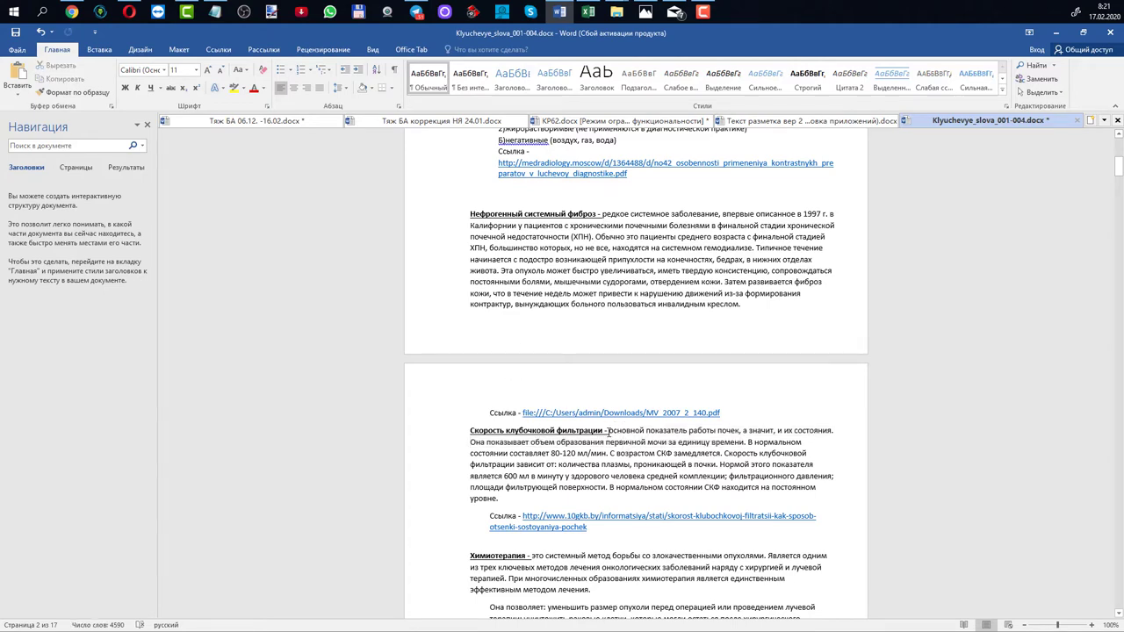
pyautogui.moveTo(606, 431); pyautogui.dragTo(594, 528)
pyautogui.hotkey('ctrl', 'c')
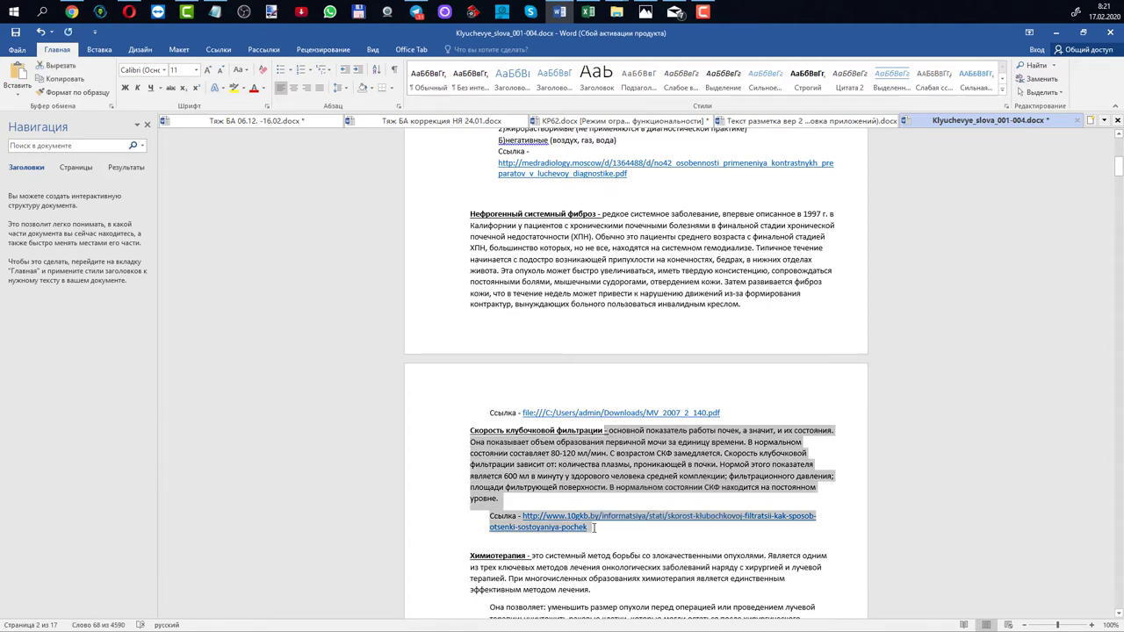
pyautogui.hotkey('alt', 'Tab')
pyautogui.hotkey('ctrl', 'v')
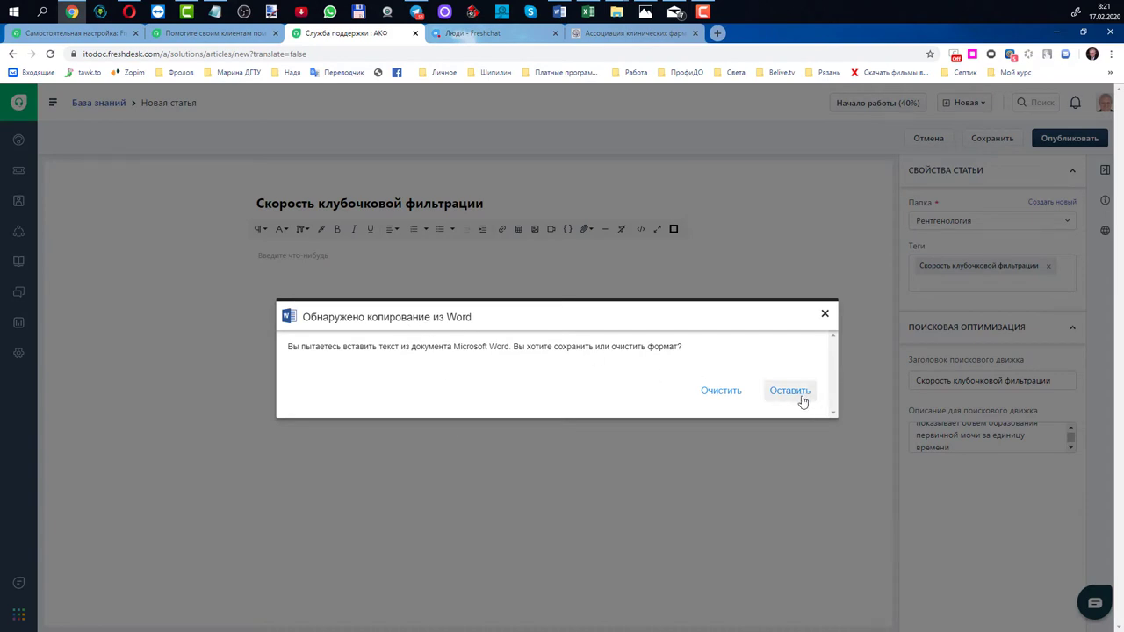
pyautogui.click(718, 392)
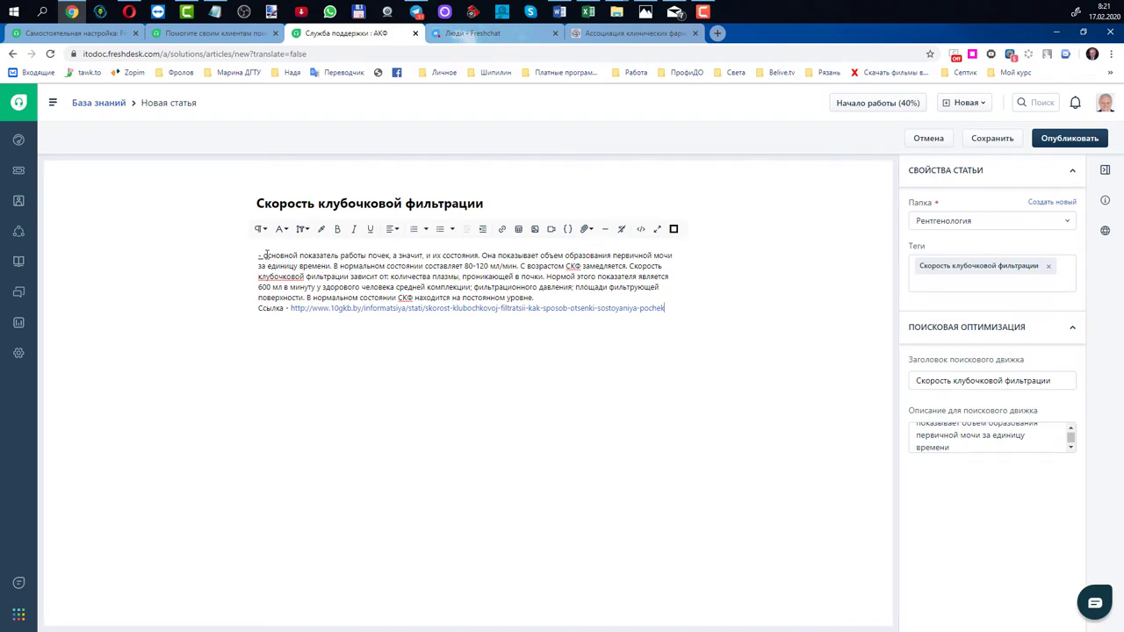
pyautogui.press('BackSpace')
pyautogui.press('BackSpace')
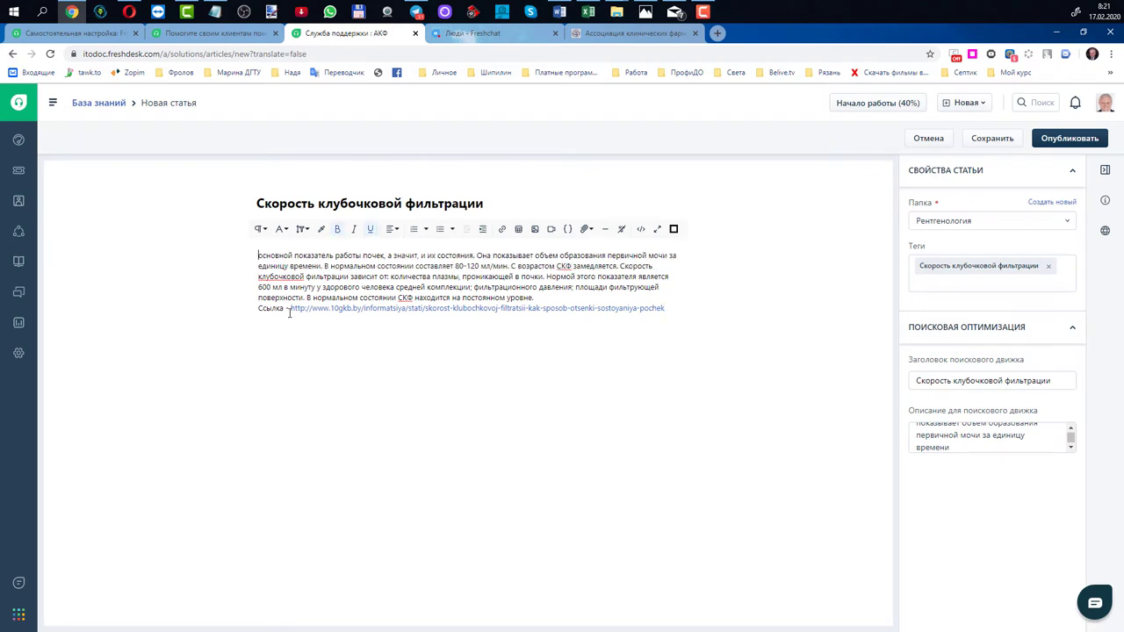
# Step: Replace the raw 10gkb.by address with a hyperlink to it on the word "Ссылка", set to open in a new tab
pyautogui.moveTo(290, 308); pyautogui.dragTo(665, 314)
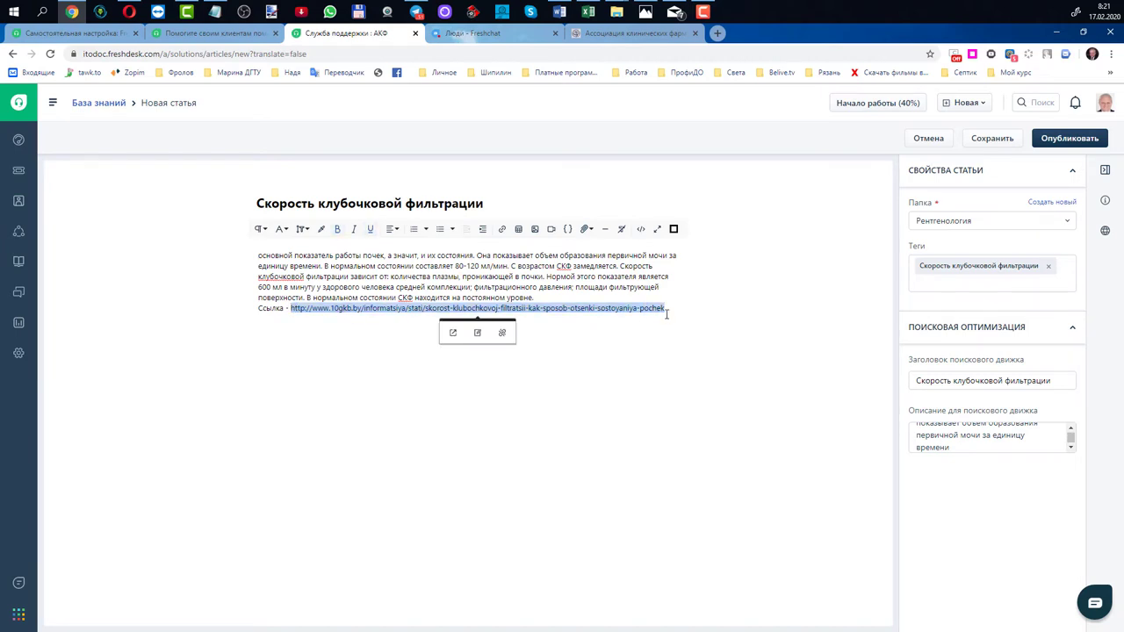
pyautogui.press('BackSpace')
pyautogui.press('BackSpace')
pyautogui.press('BackSpace')
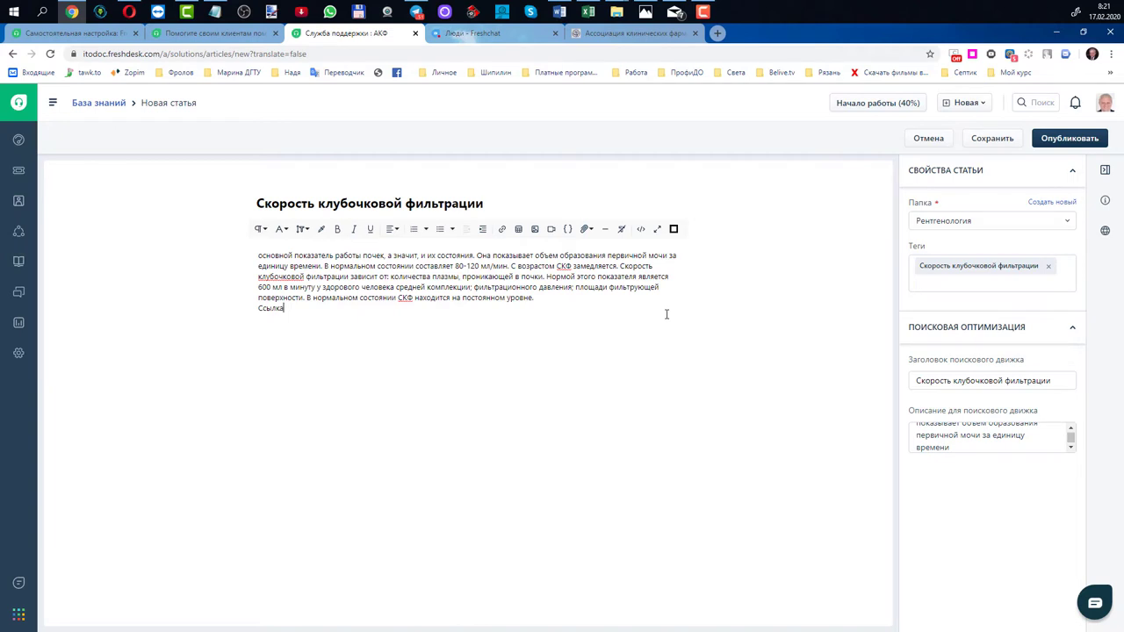
pyautogui.hotkey('shift', 'Home')
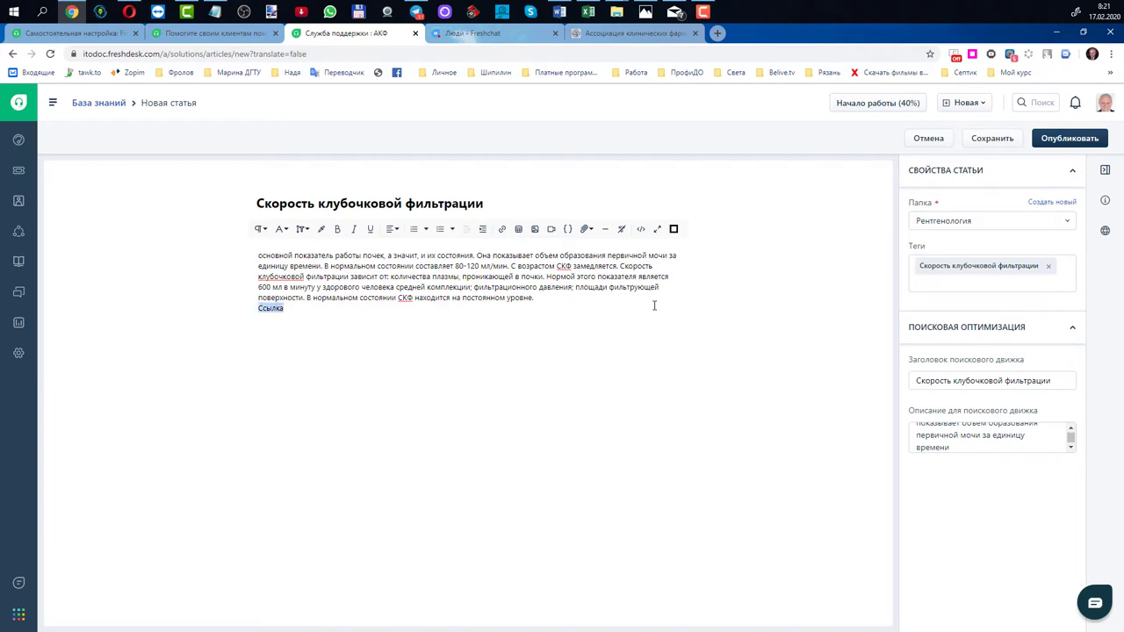
pyautogui.click(501, 229)
pyautogui.hotkey('ctrl', 'v')
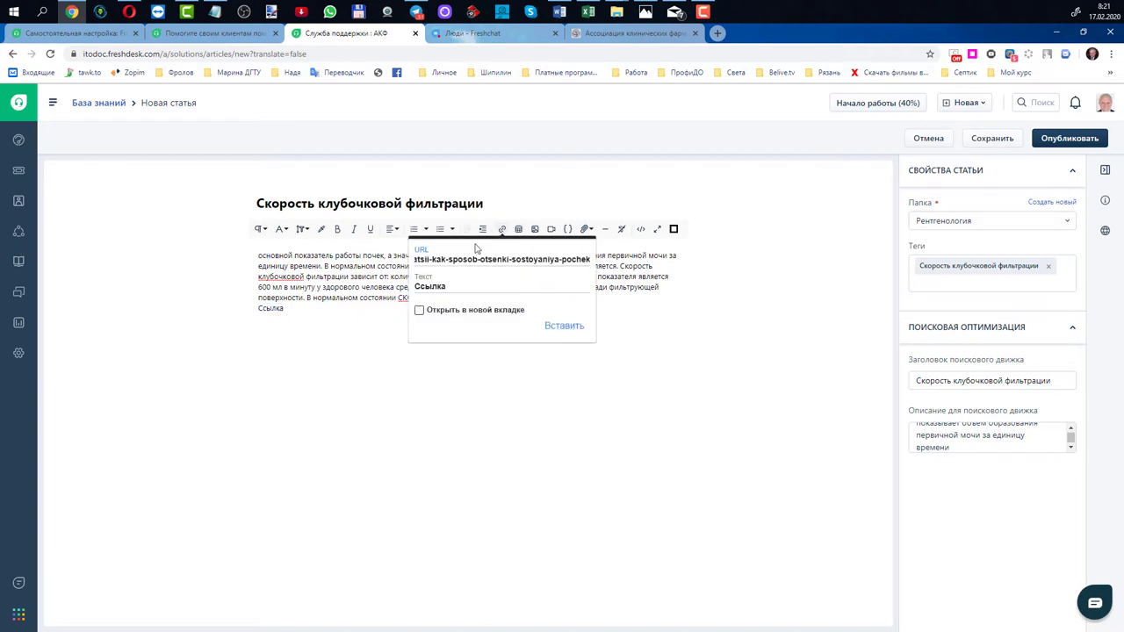
pyautogui.click(420, 312)
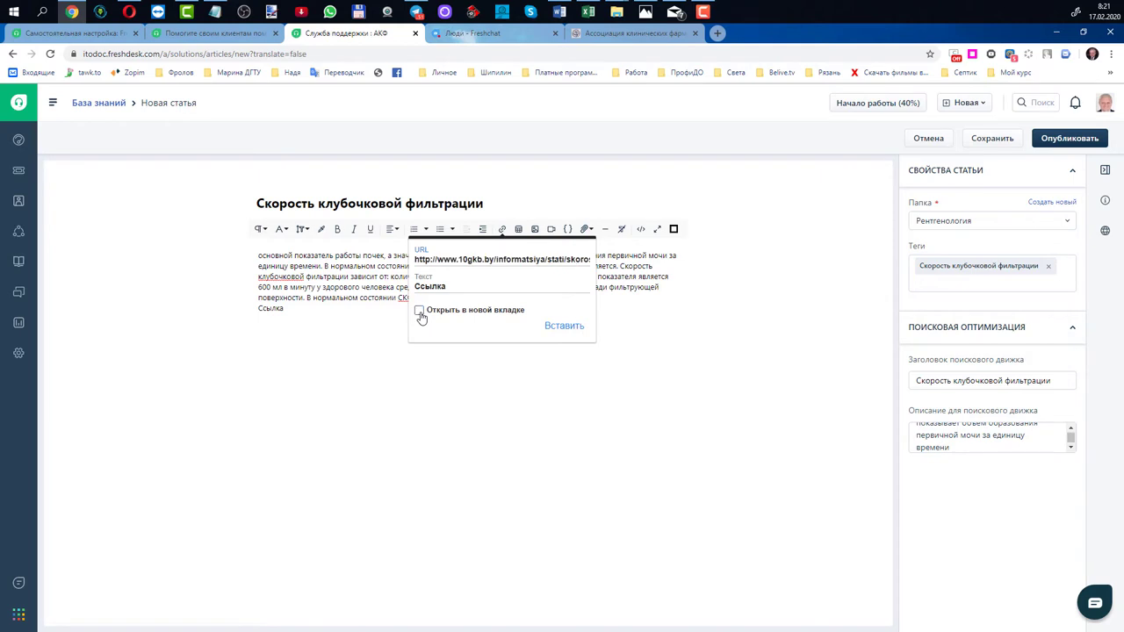
pyautogui.click(560, 327)
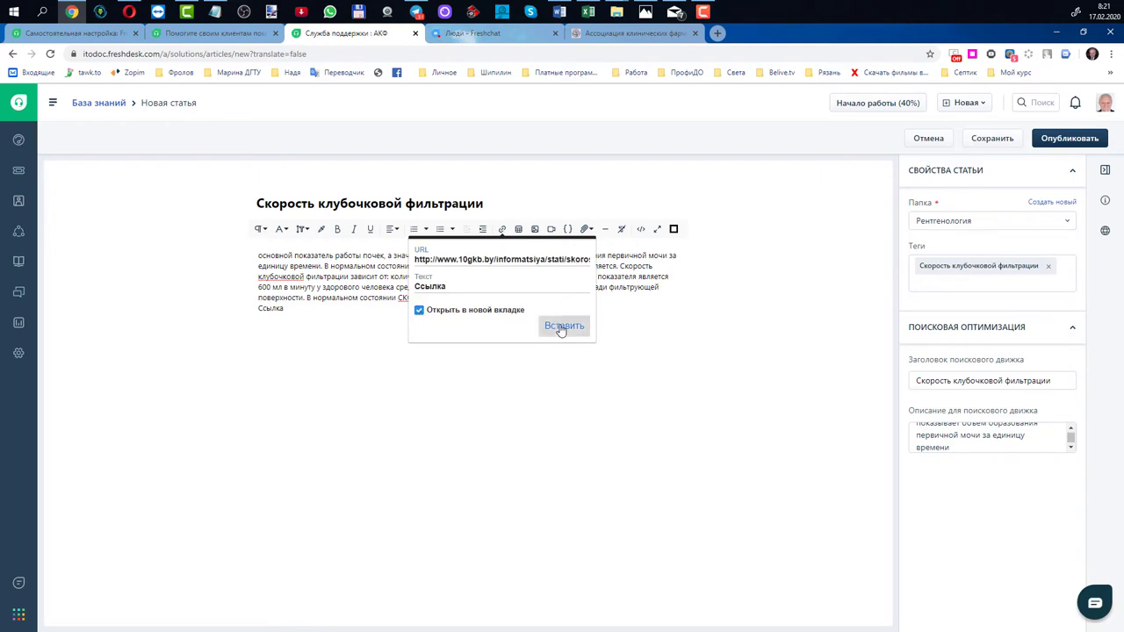
pyautogui.click(396, 297)
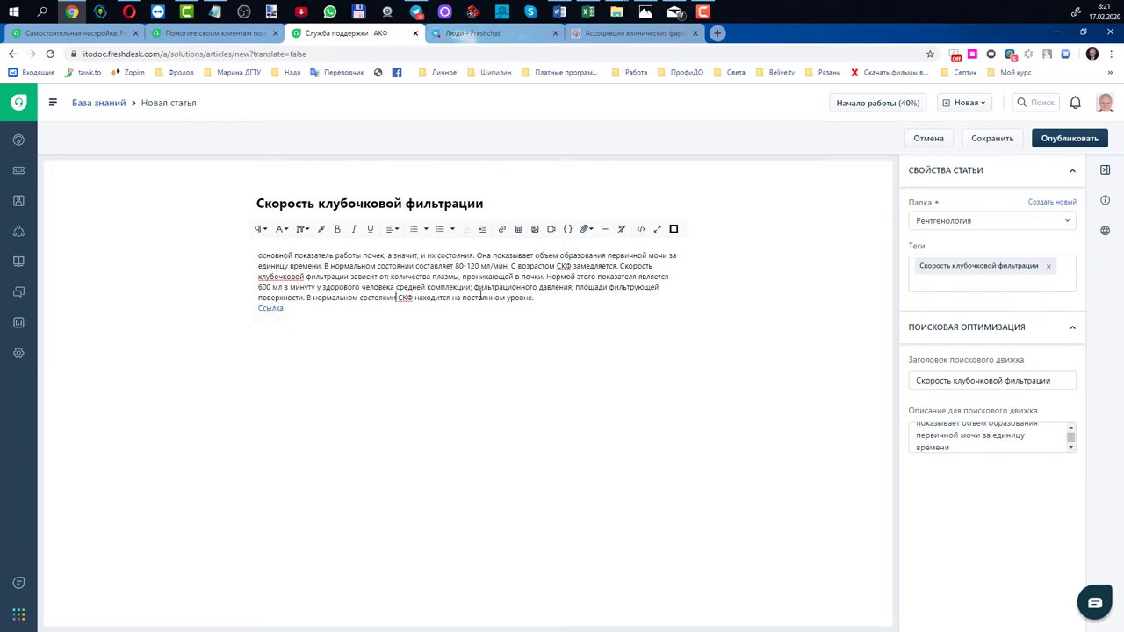
# Step: Select Рентгенология under Тезаурус as the article's folder and publish the article
pyautogui.click(1063, 224)
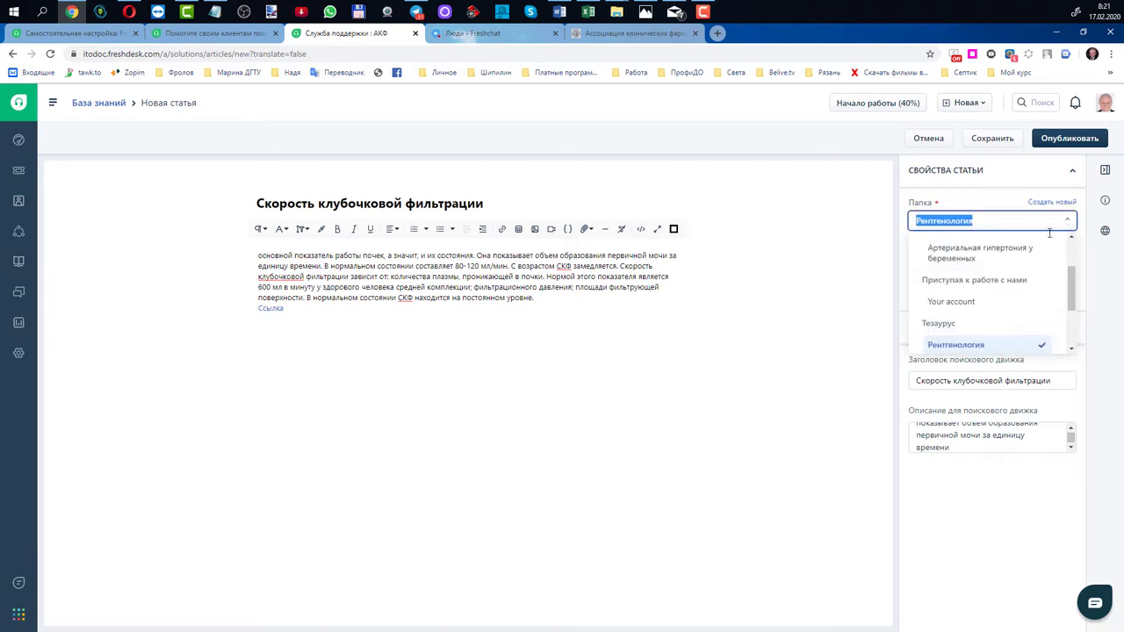
pyautogui.click(980, 347)
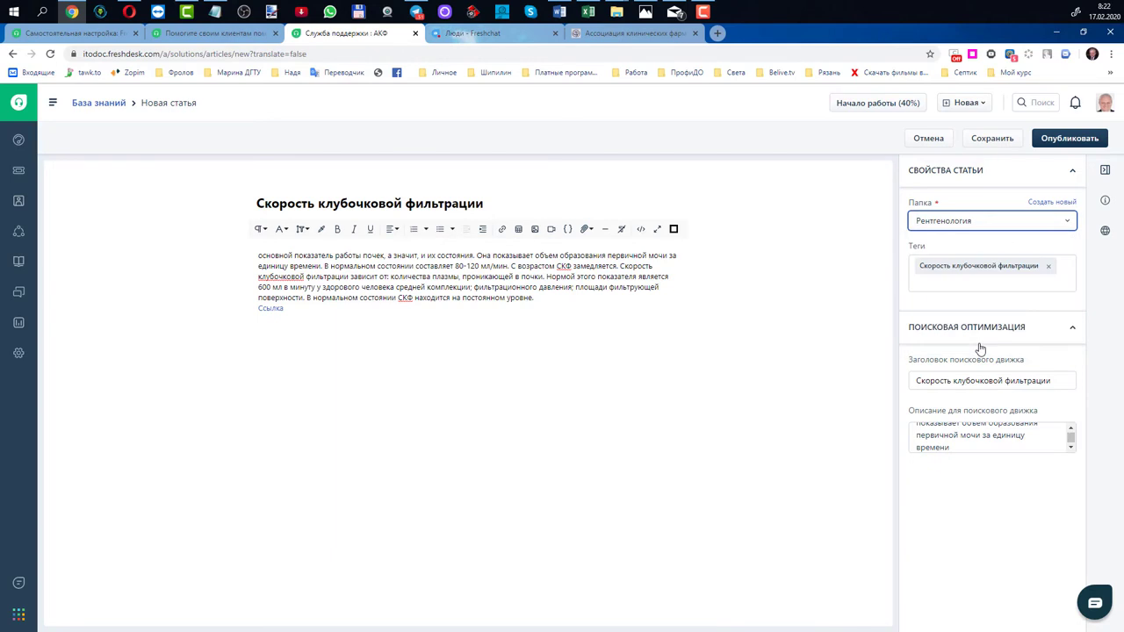
pyautogui.click(1058, 140)
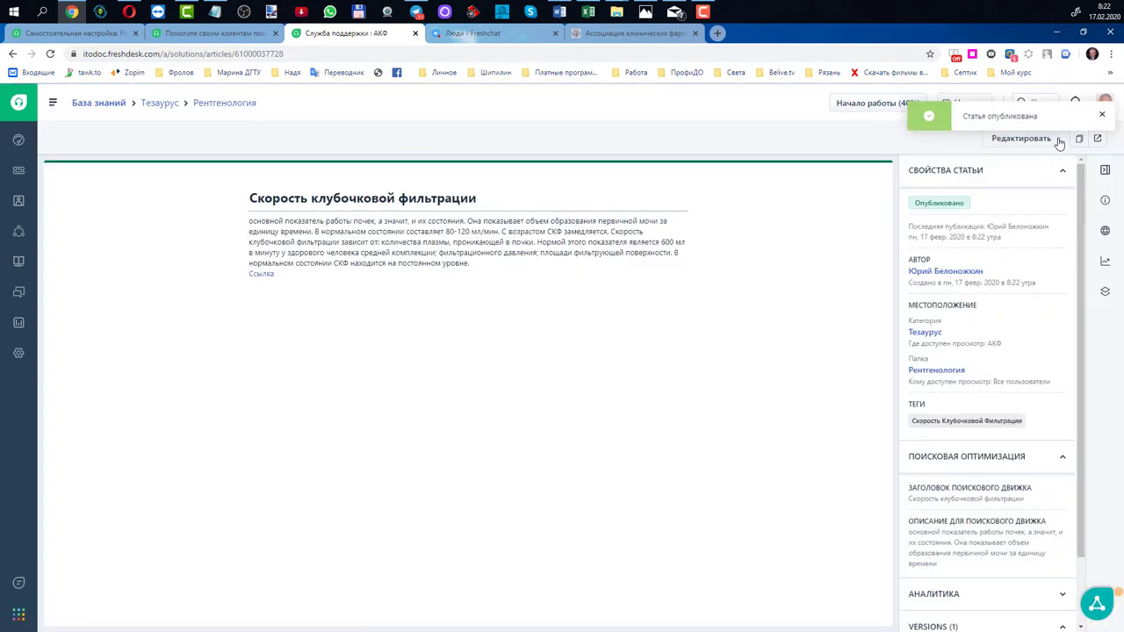
# Step: Return to the knowledge base overview and open its customer portal page to examine the listed articles and the page address
pyautogui.click(111, 107)
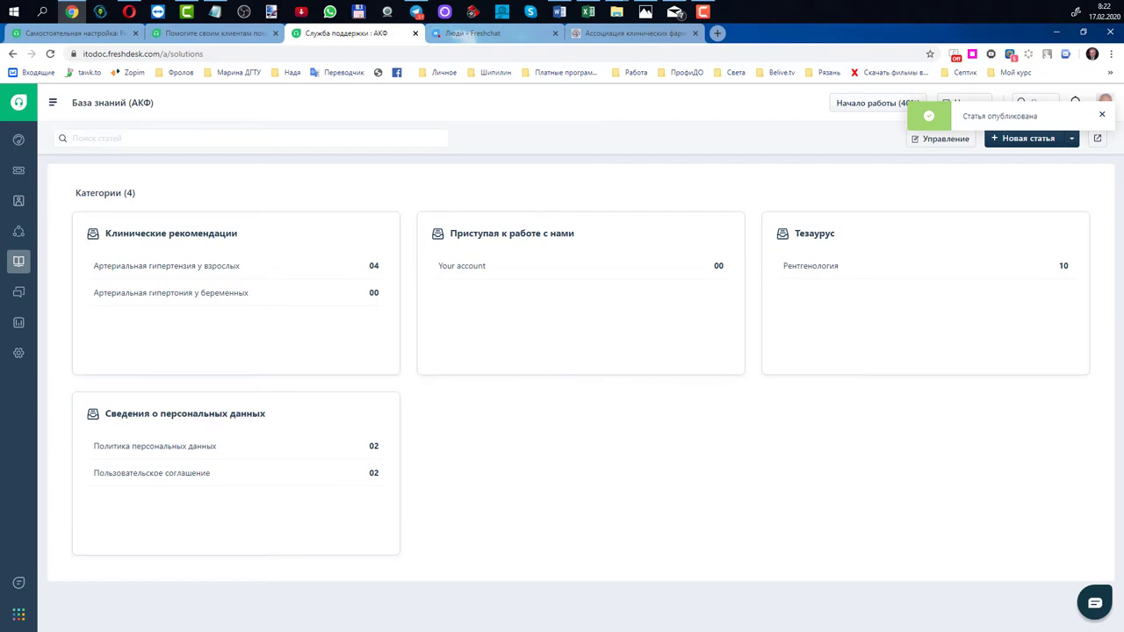
pyautogui.click(1097, 138)
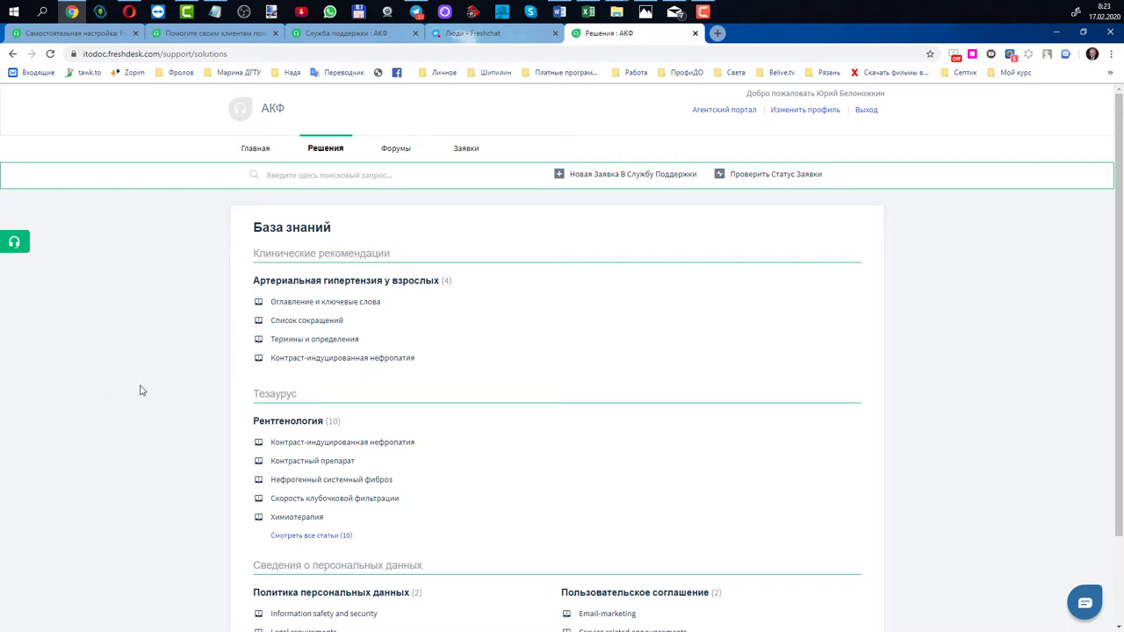
pyautogui.middleClick(150, 356)
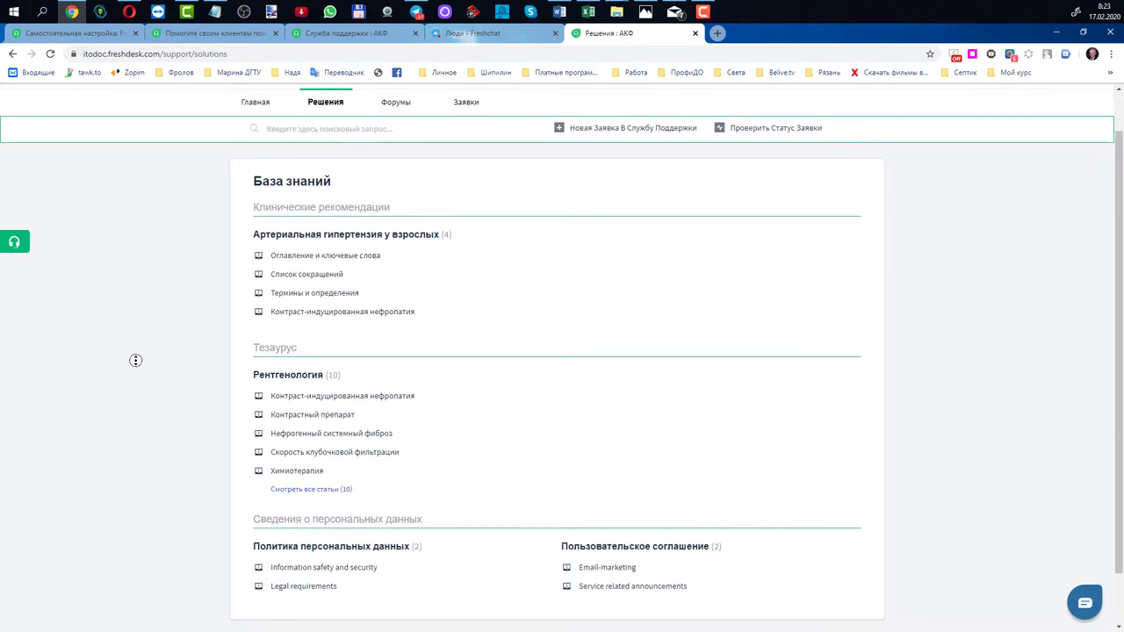
pyautogui.scroll(1, 135, 359)
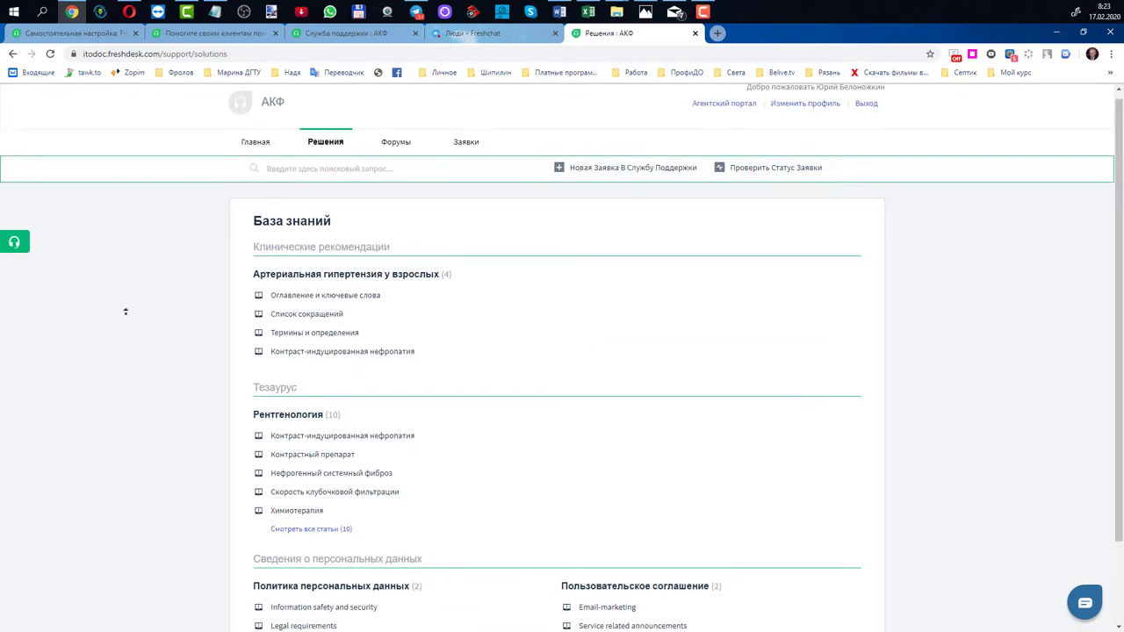
pyautogui.click(113, 53)
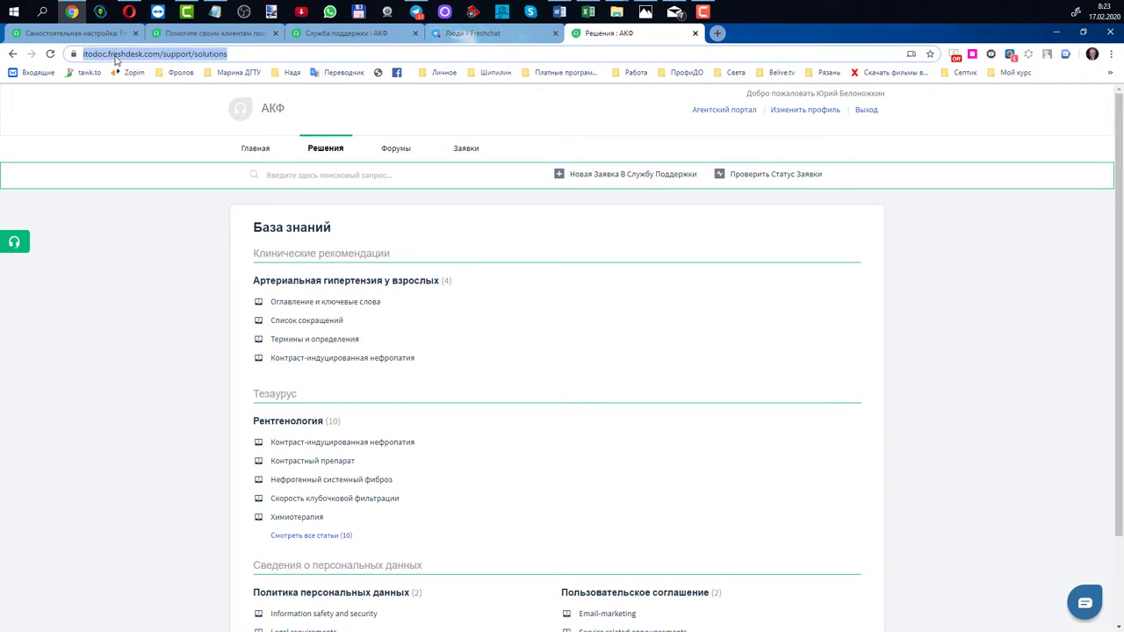
pyautogui.click(113, 54)
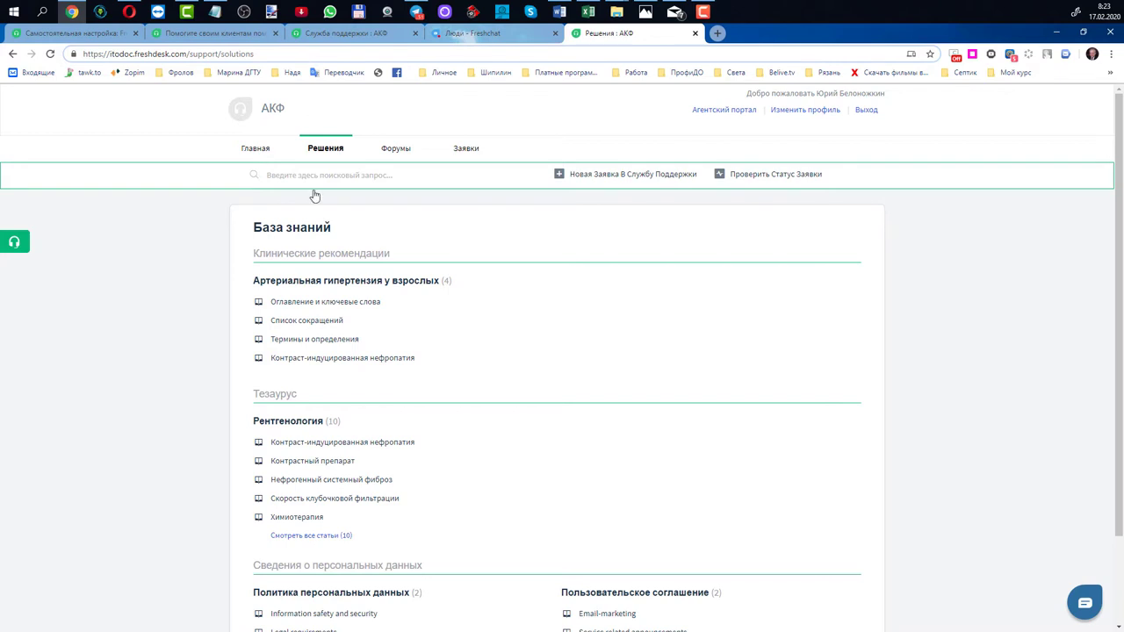
# Step: Examine the customer portal's domain address and the categories and articles listed under База знаний
pyautogui.click(194, 267)
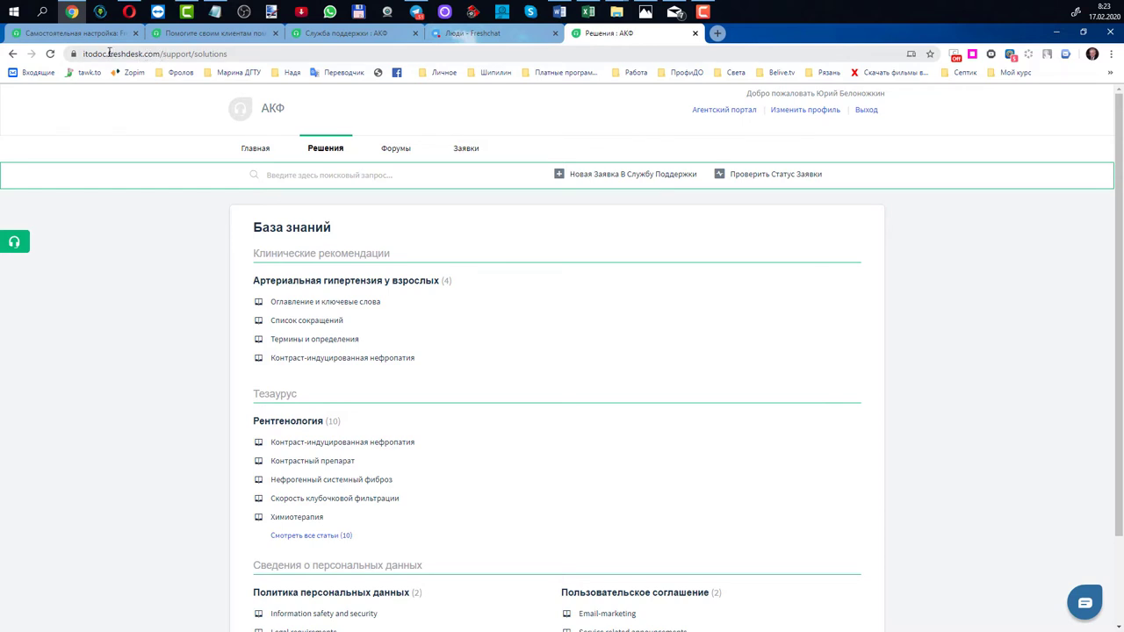
pyautogui.moveTo(109, 54); pyautogui.dragTo(84, 54)
pyautogui.click(138, 211)
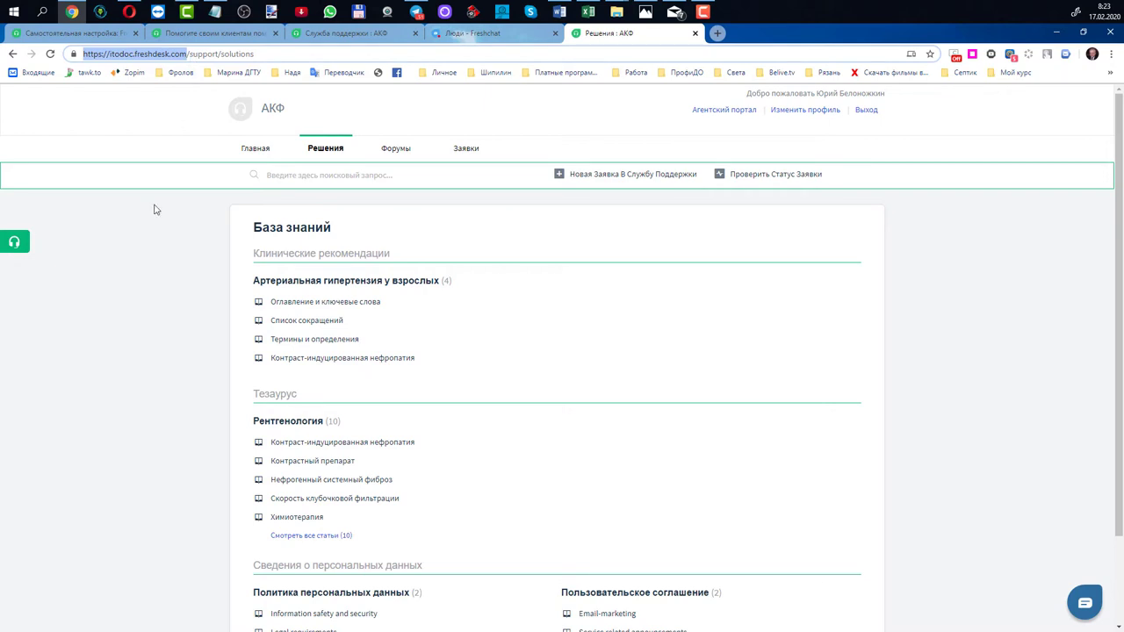
pyautogui.click(154, 240)
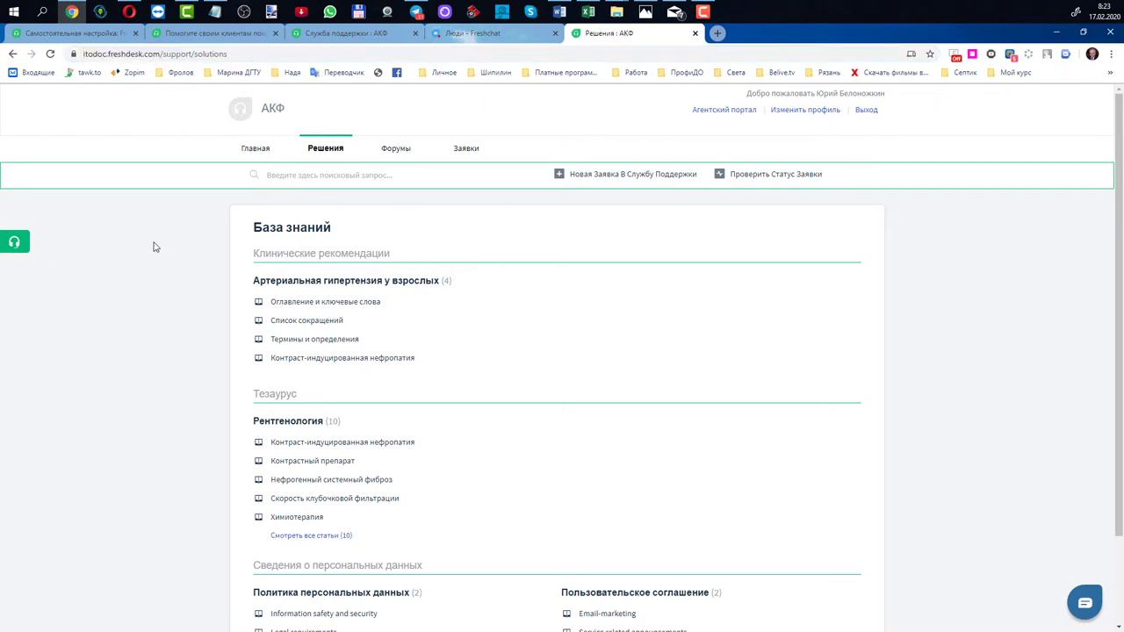
pyautogui.middleClick(154, 244)
pyautogui.scroll(-1, 155, 245)
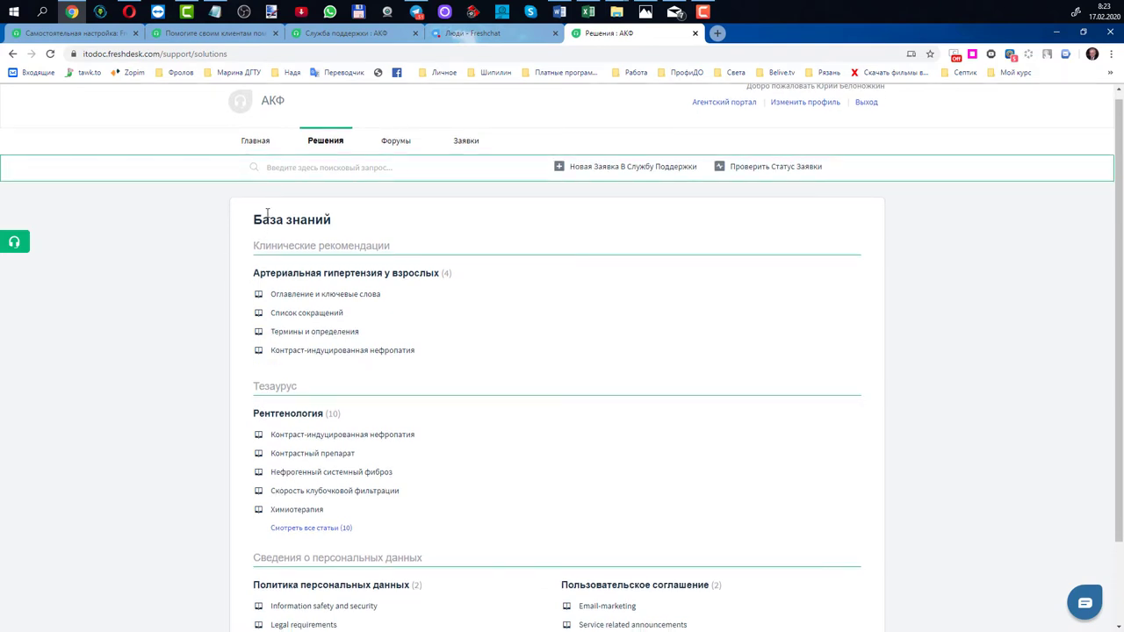
pyautogui.scroll(-1, 168, 293)
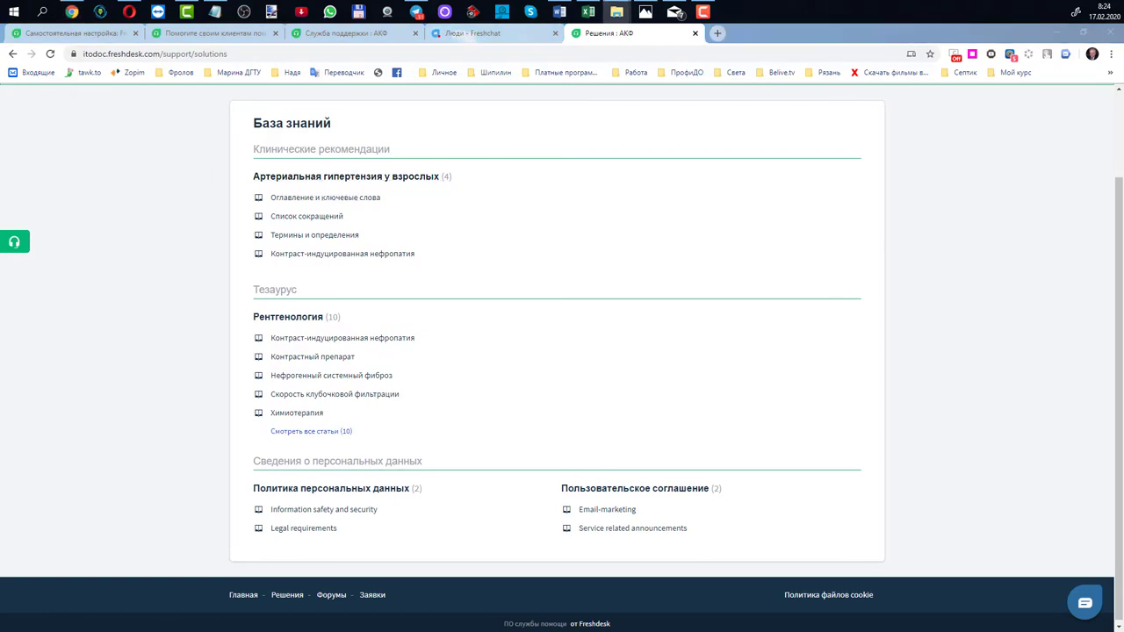
# Step: Switch to File Explorer, examine the disease subfolders of "Свежее с сайта МЗ РФ" with full names visible, and move the window aside
pyautogui.click(616, 11)
pyautogui.moveTo(538, 97); pyautogui.dragTo(561, 99)
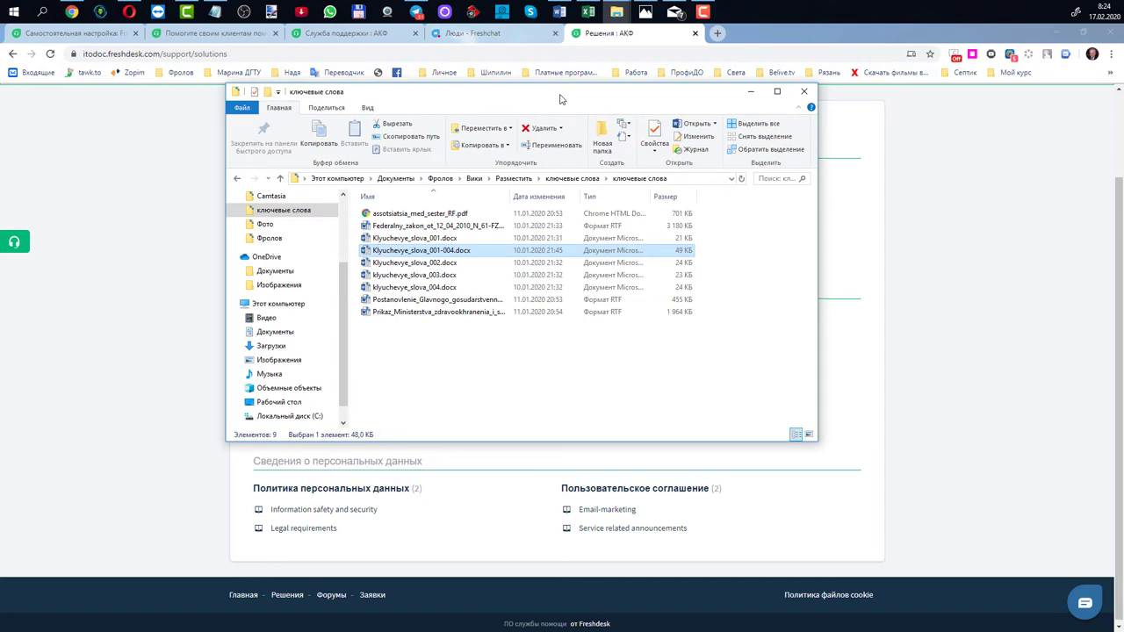
pyautogui.hotkey('alt', 'Left')
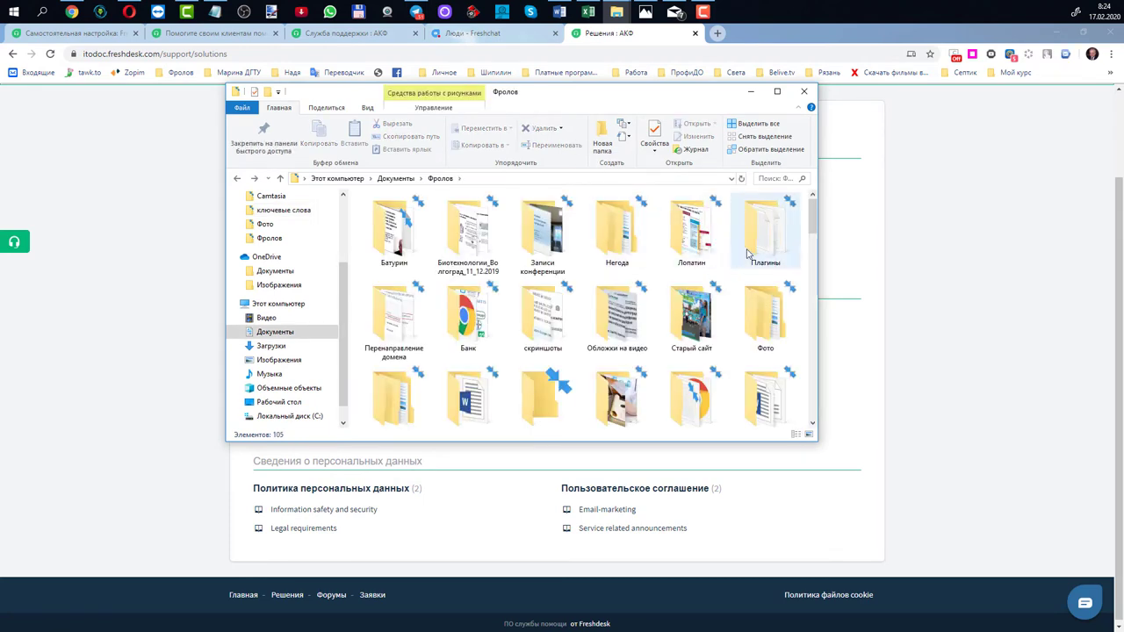
pyautogui.hotkey('alt', 'Left')
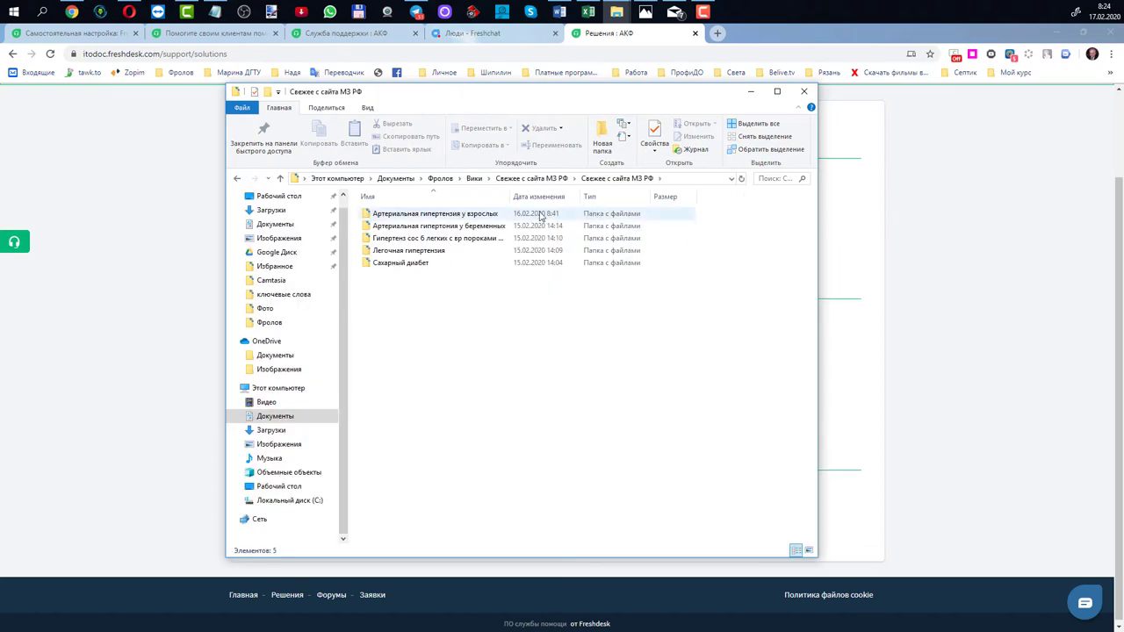
pyautogui.moveTo(516, 199); pyautogui.dragTo(568, 198)
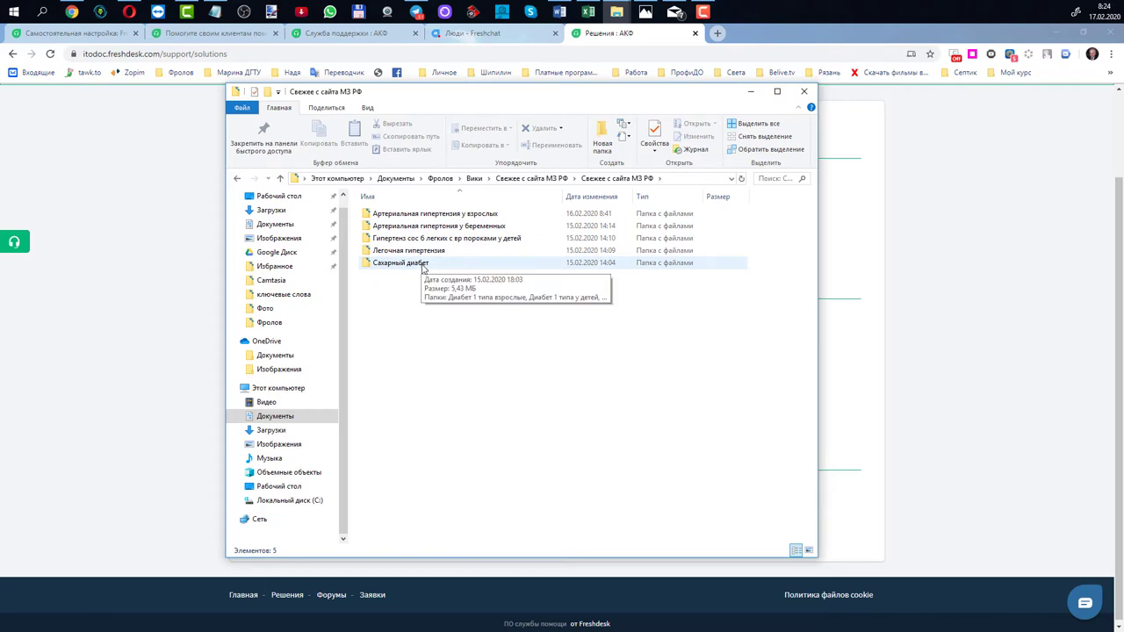
pyautogui.moveTo(593, 101); pyautogui.dragTo(0, 122)
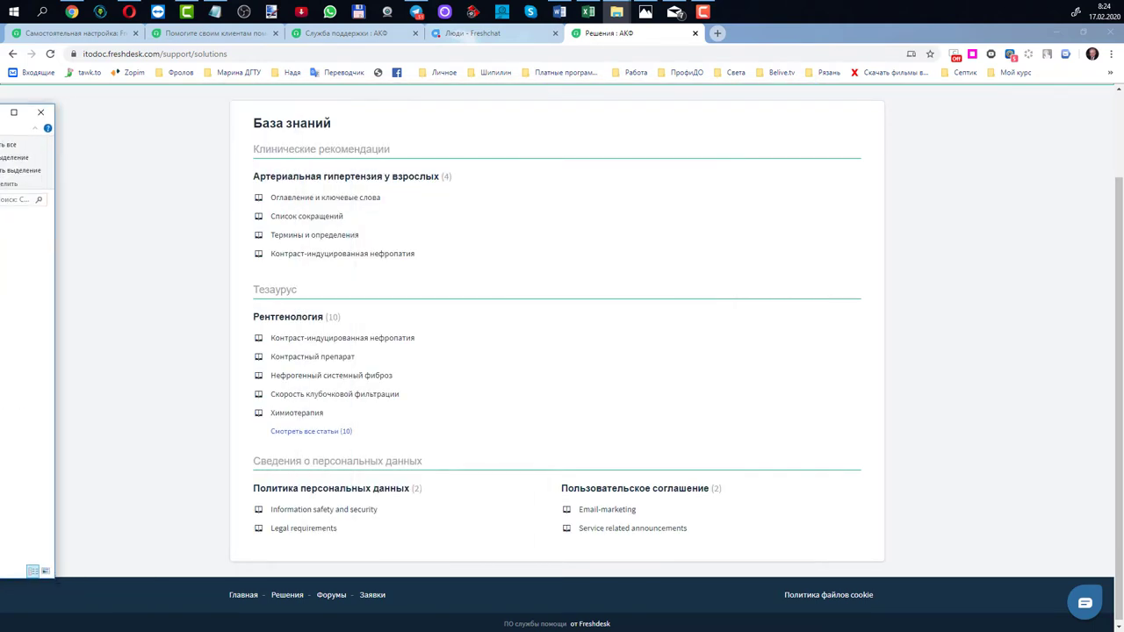
pyautogui.click(537, 129)
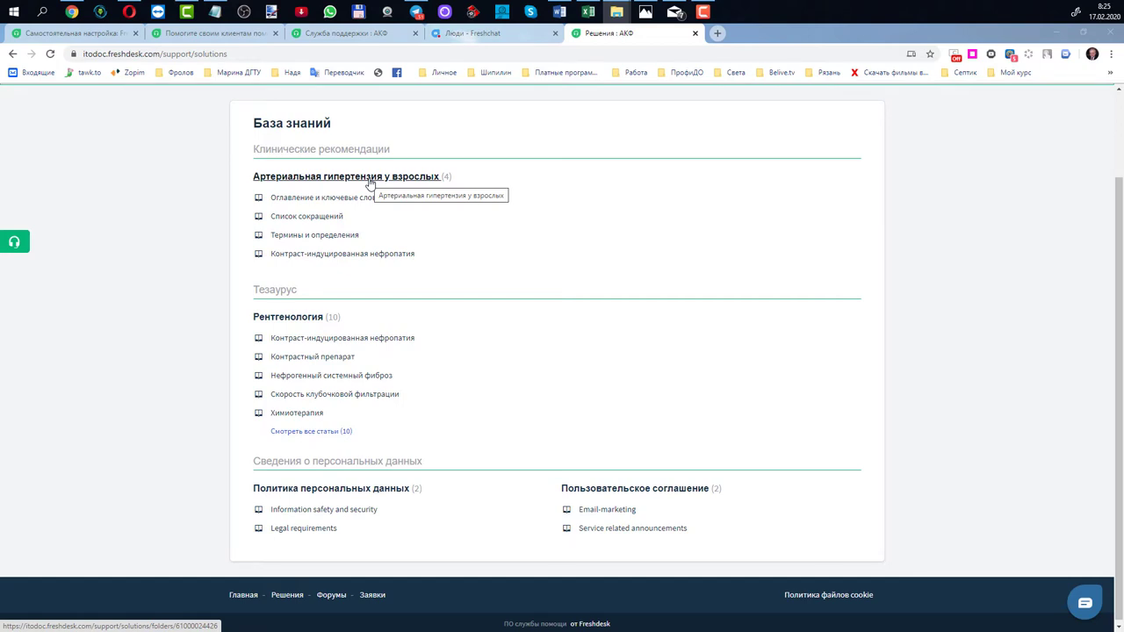
# Step: Open the full article list of the Рентгенология folder on the portal and look through its articles
pyautogui.click(307, 433)
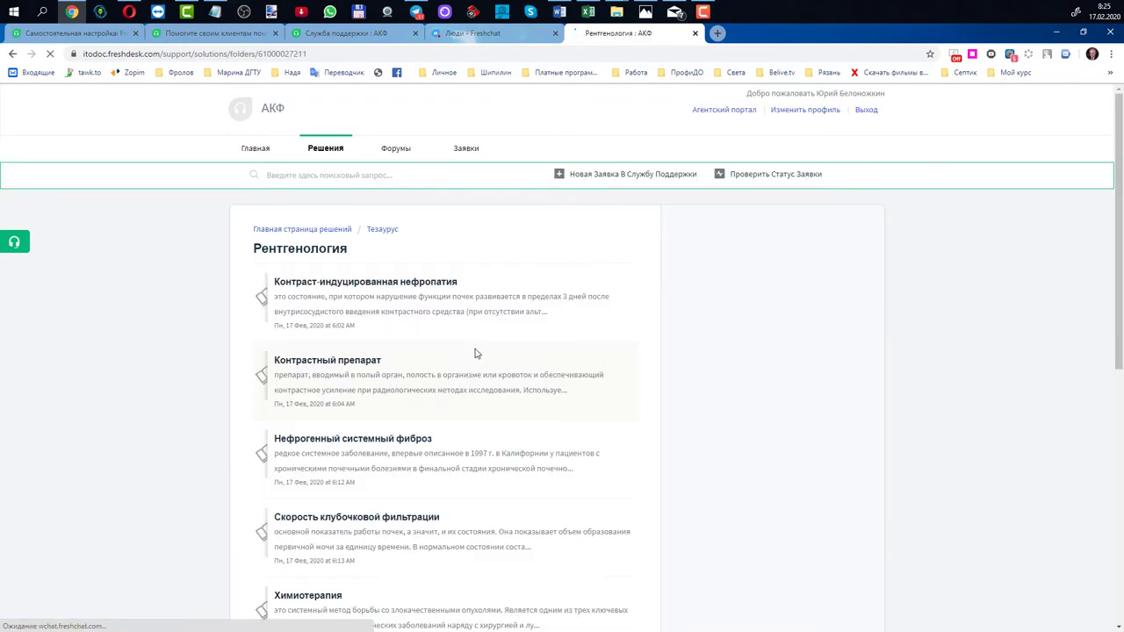
pyautogui.scroll(-3, 485, 342)
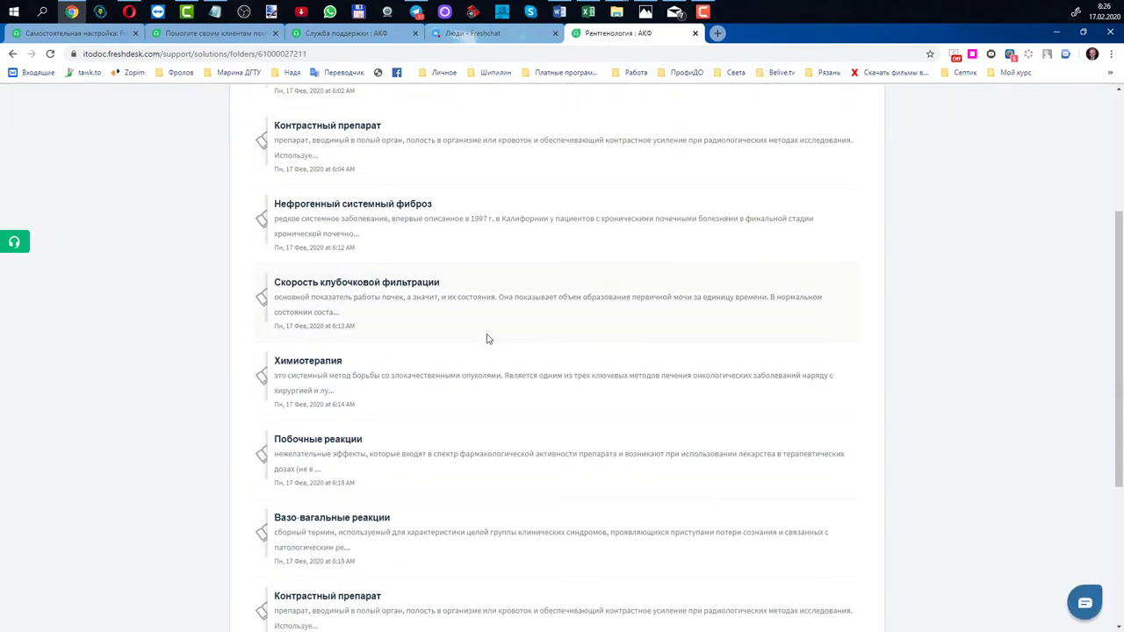
pyautogui.scroll(-2, 487, 338)
pyautogui.scroll(4, 486, 336)
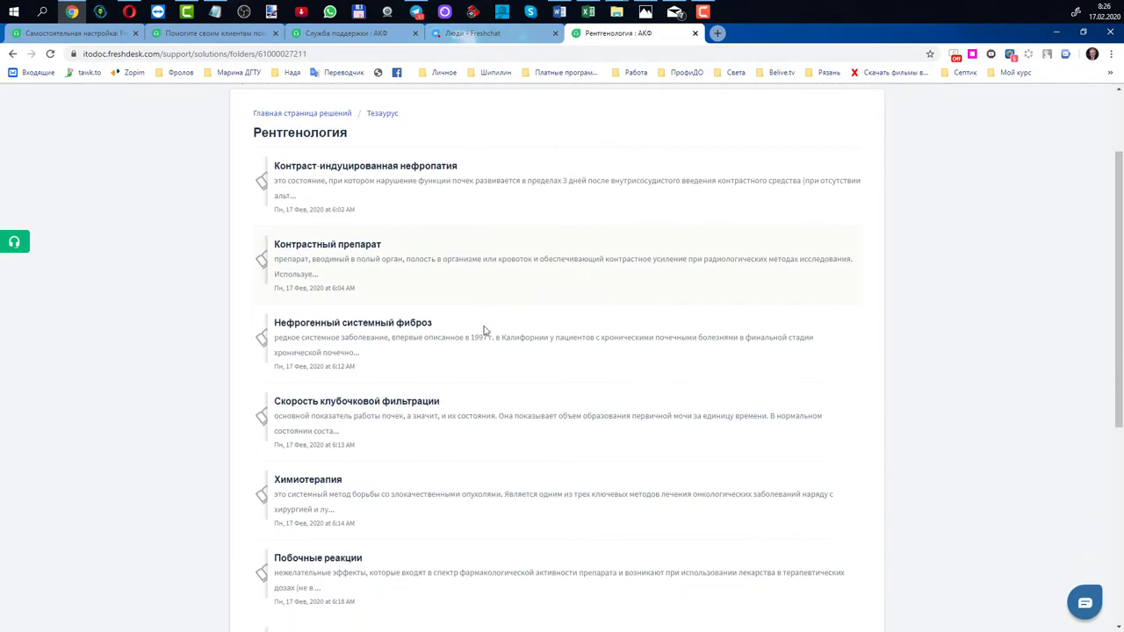
pyautogui.scroll(1, 484, 330)
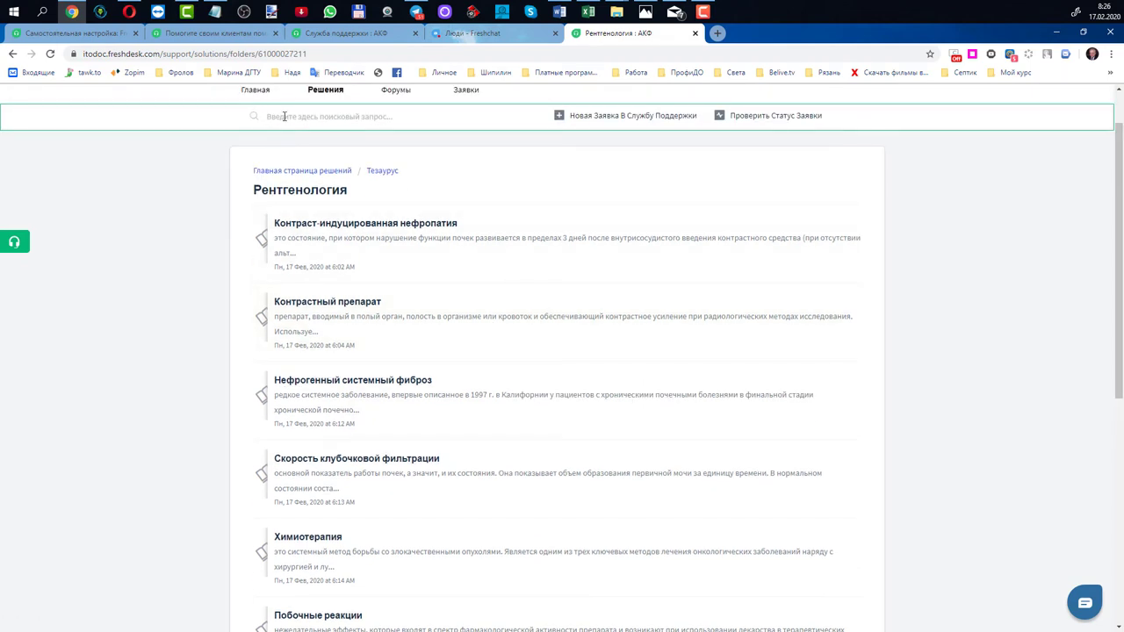
# Step: Copy the word "фиброз" from the Word document, search the portal for it, and open the first suggested article
pyautogui.hotkey('alt', 'Tab')
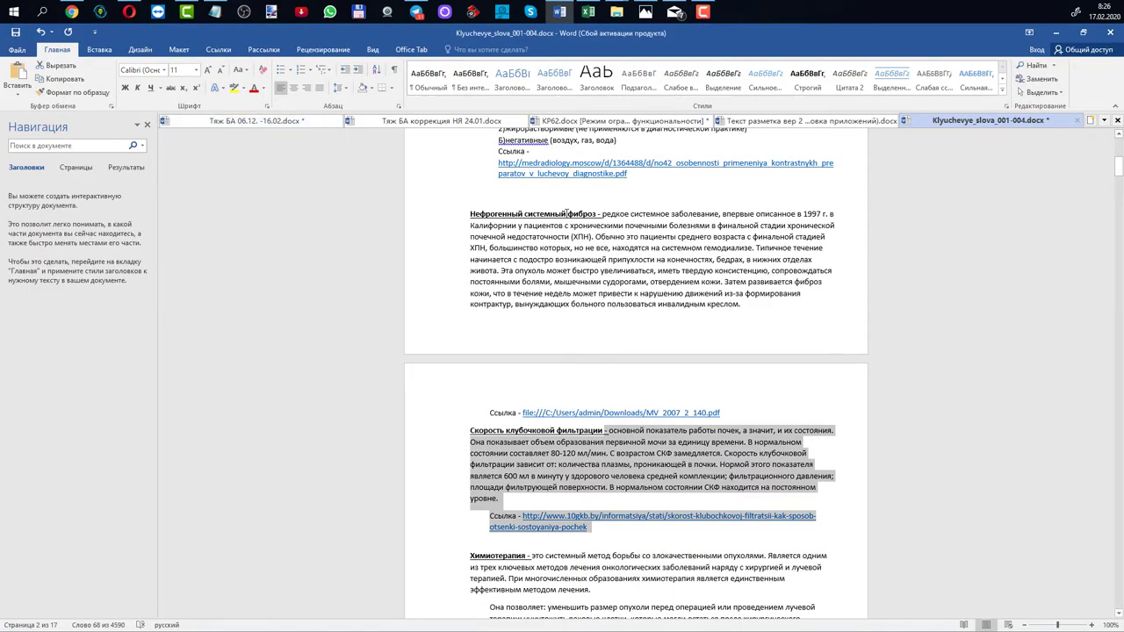
pyautogui.doubleClick(578, 212)
pyautogui.hotkey('ctrl', 'c')
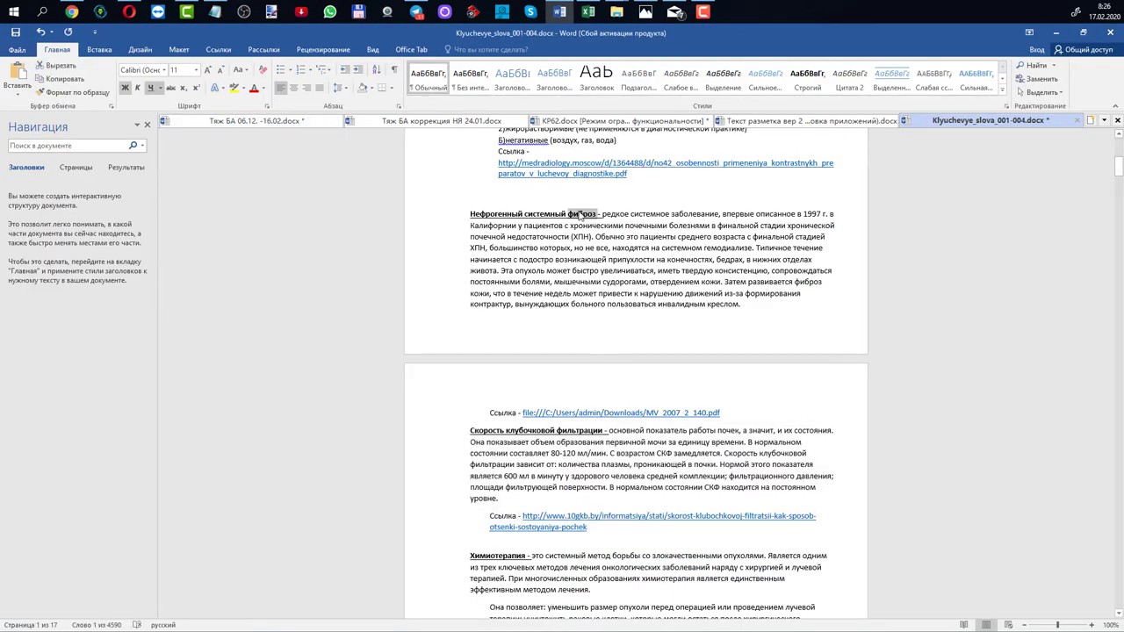
pyautogui.hotkey('alt', 'Tab')
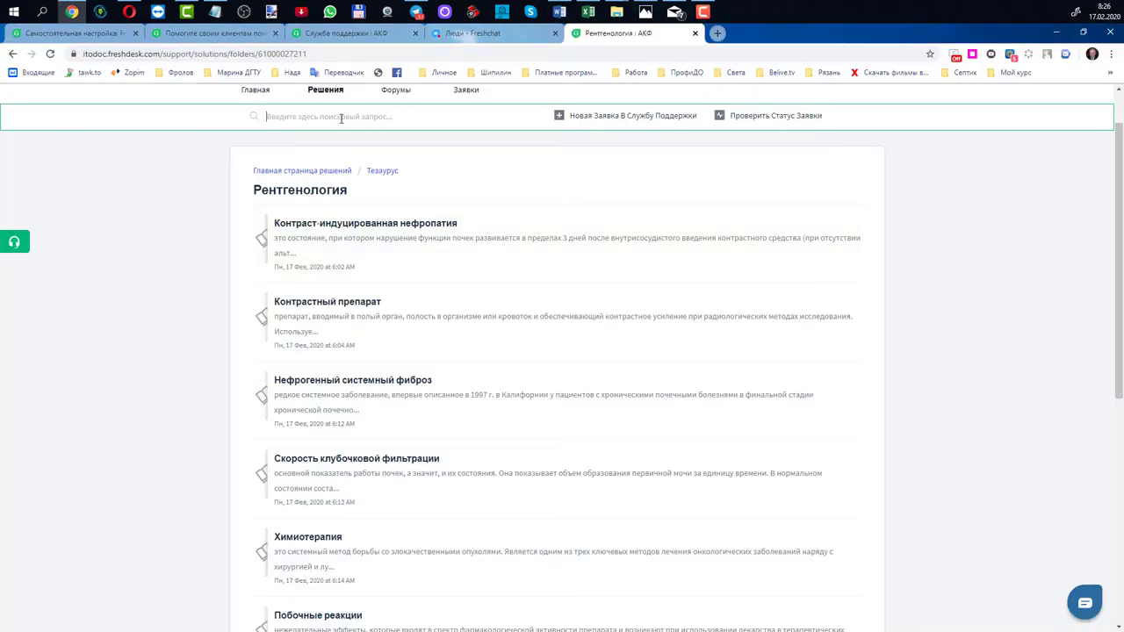
pyautogui.hotkey('ctrl', 'v')
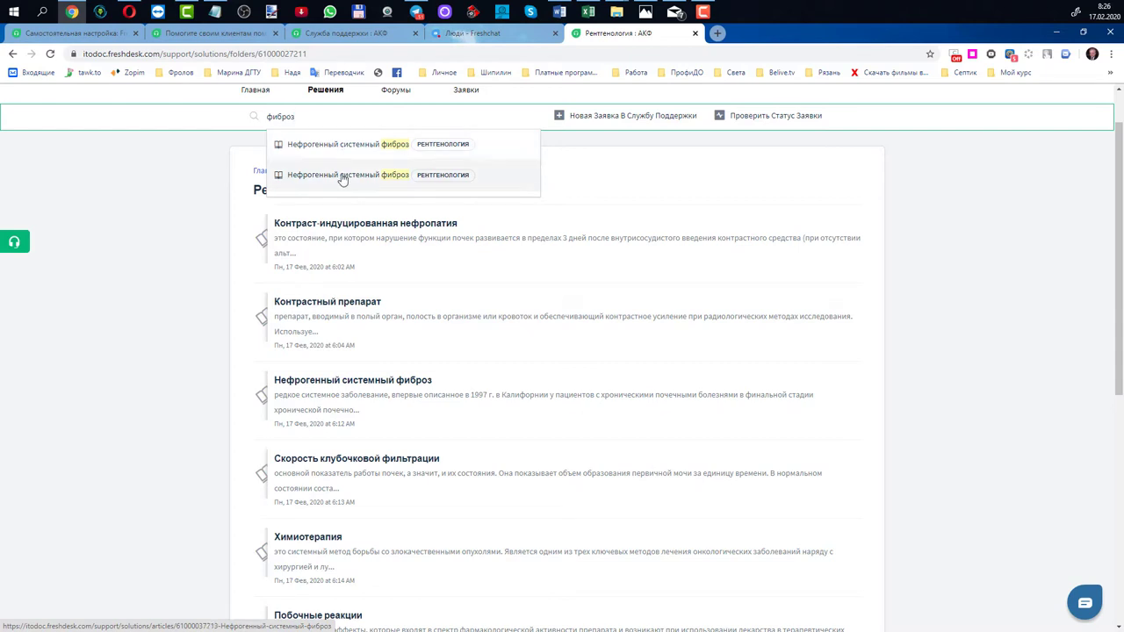
pyautogui.click(345, 151)
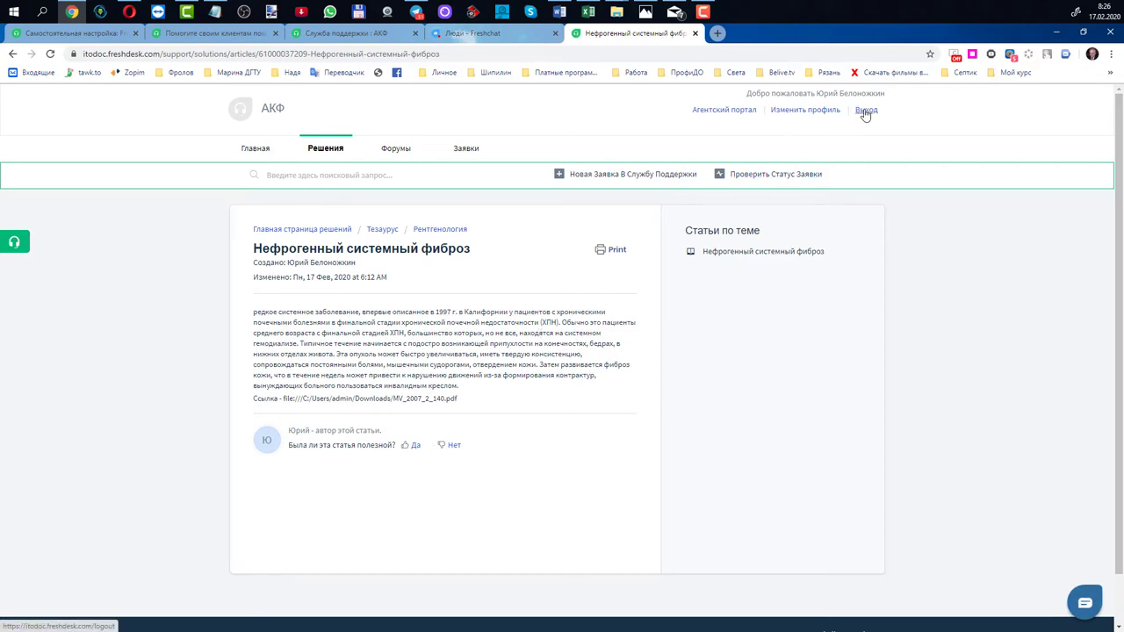
# Step: Sign out of the portal, search for "фиброз" as a guest, and open the first suggested article
pyautogui.click(865, 110)
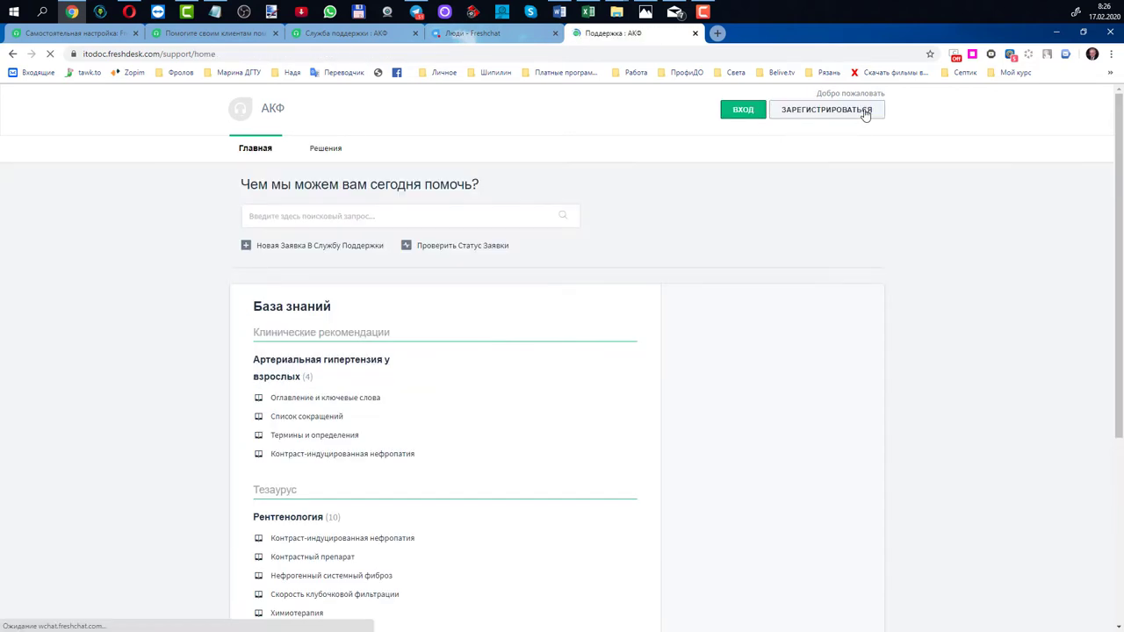
pyautogui.click(284, 221)
pyautogui.write('фиброз')
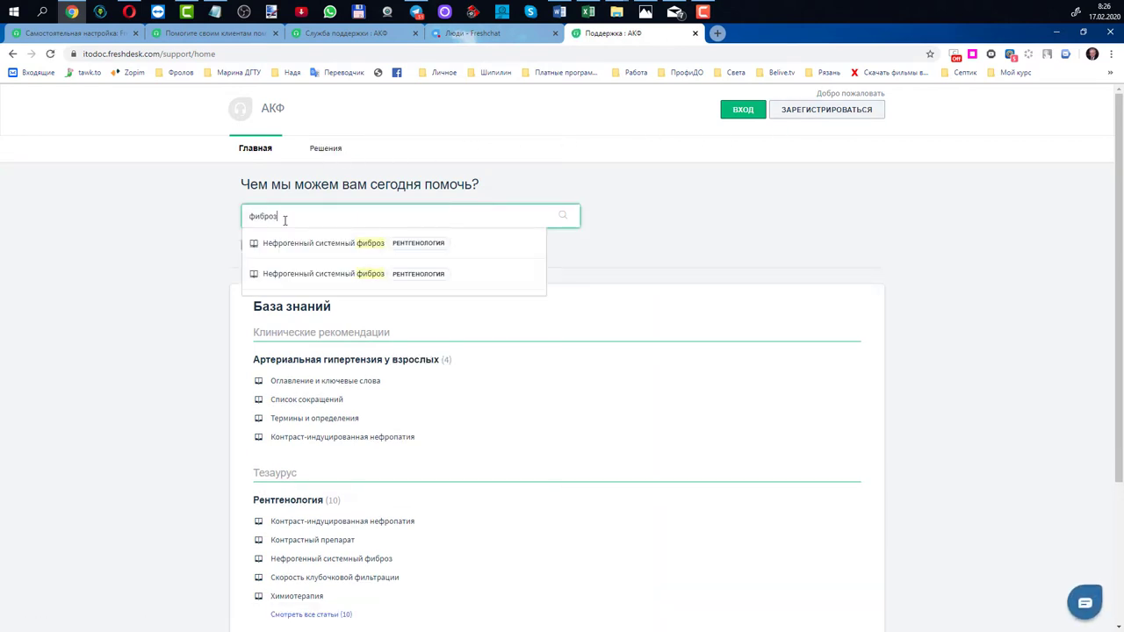
pyautogui.click(286, 243)
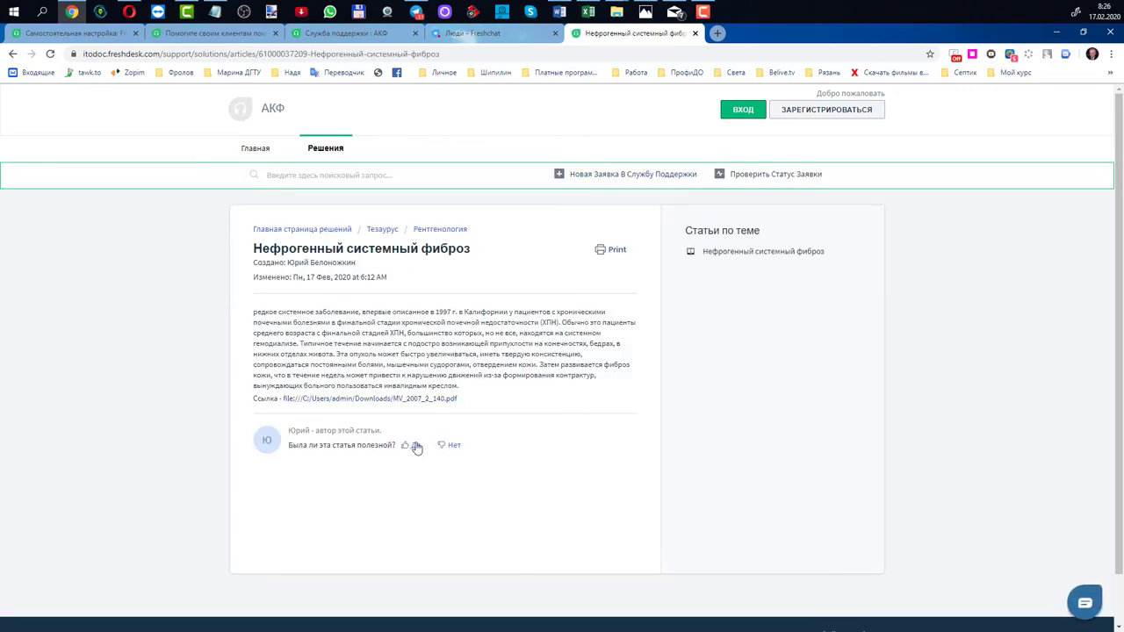
# Step: Rate the article "Нефрогенный системный фиброз" as helpful and review its page
pyautogui.click(415, 446)
pyautogui.scroll(-2, 436, 342)
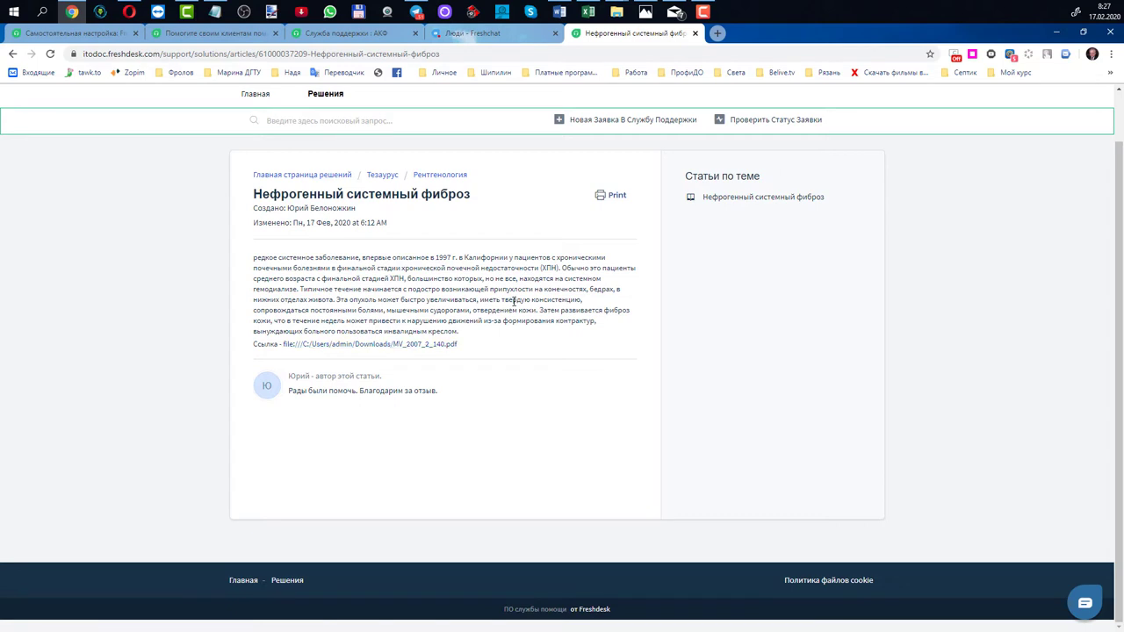
pyautogui.scroll(2, 514, 300)
pyautogui.scroll(-2, 509, 309)
pyautogui.scroll(1, 509, 300)
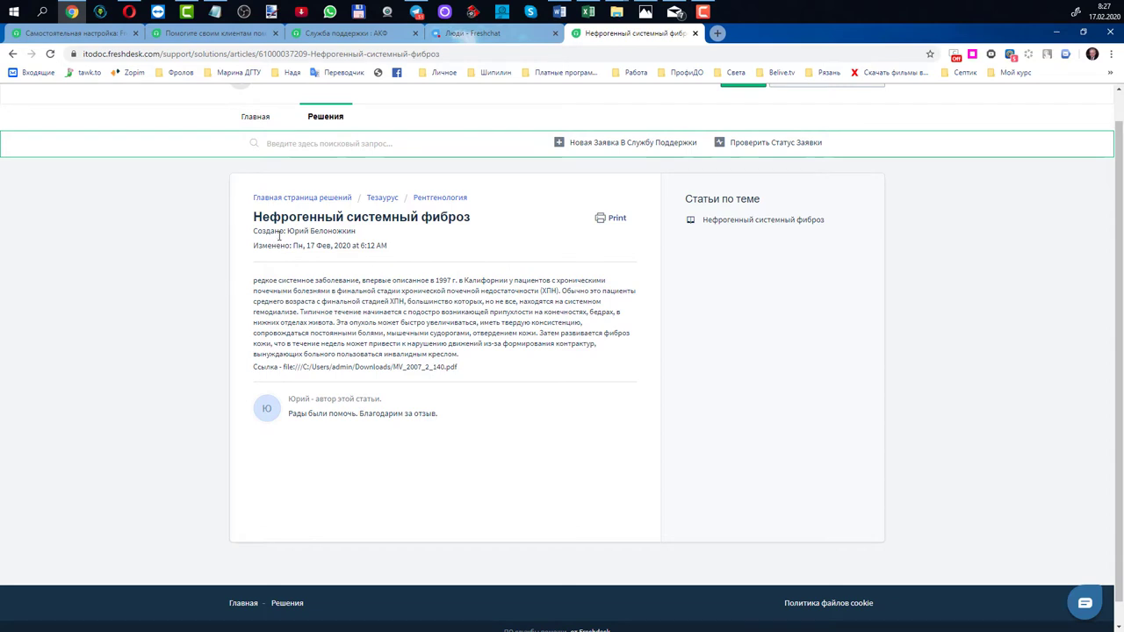
# Step: Open the article's print preview to examine it and close it without printing
pyautogui.click(616, 219)
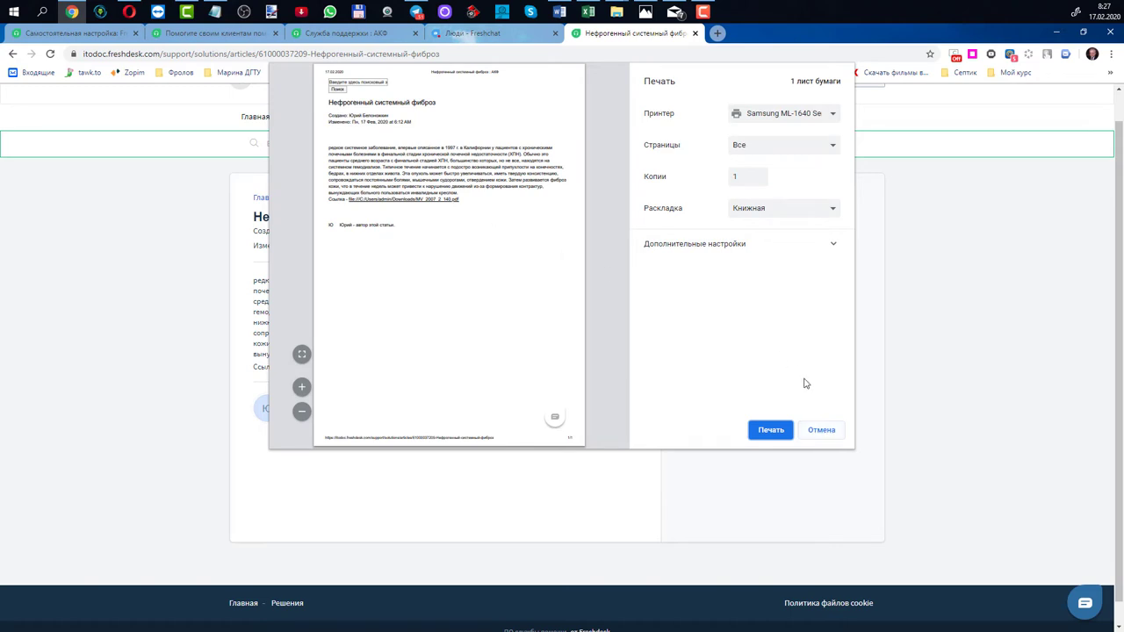
pyautogui.click(837, 439)
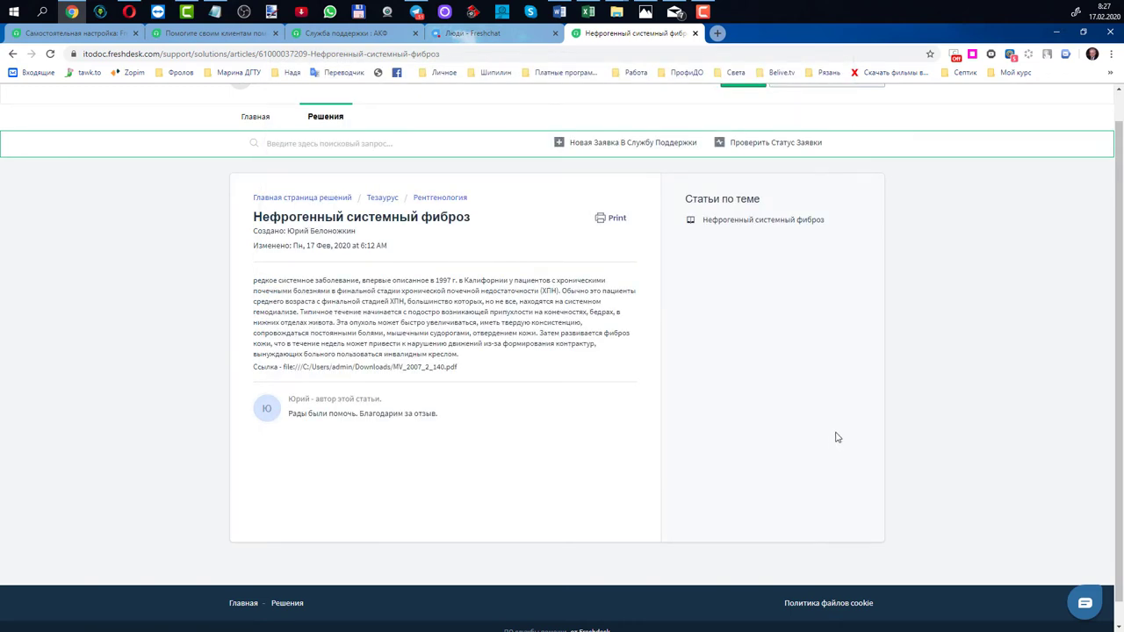
pyautogui.scroll(1, 827, 390)
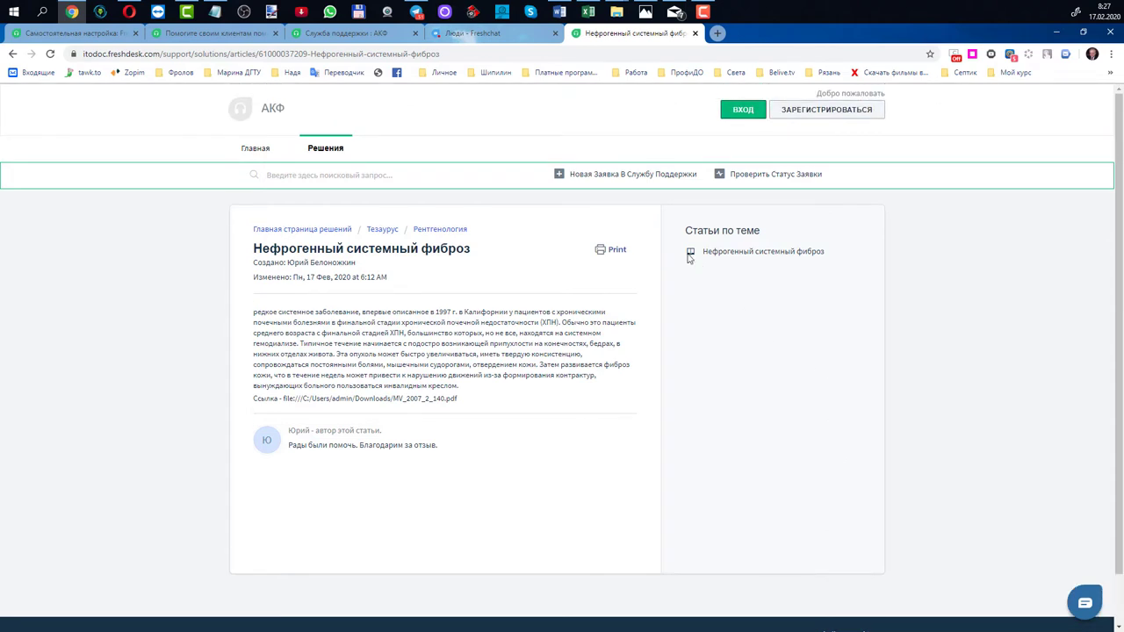
# Step: View the new support ticket form and sign in to Freshdesk with the existing Google account
pyautogui.click(632, 175)
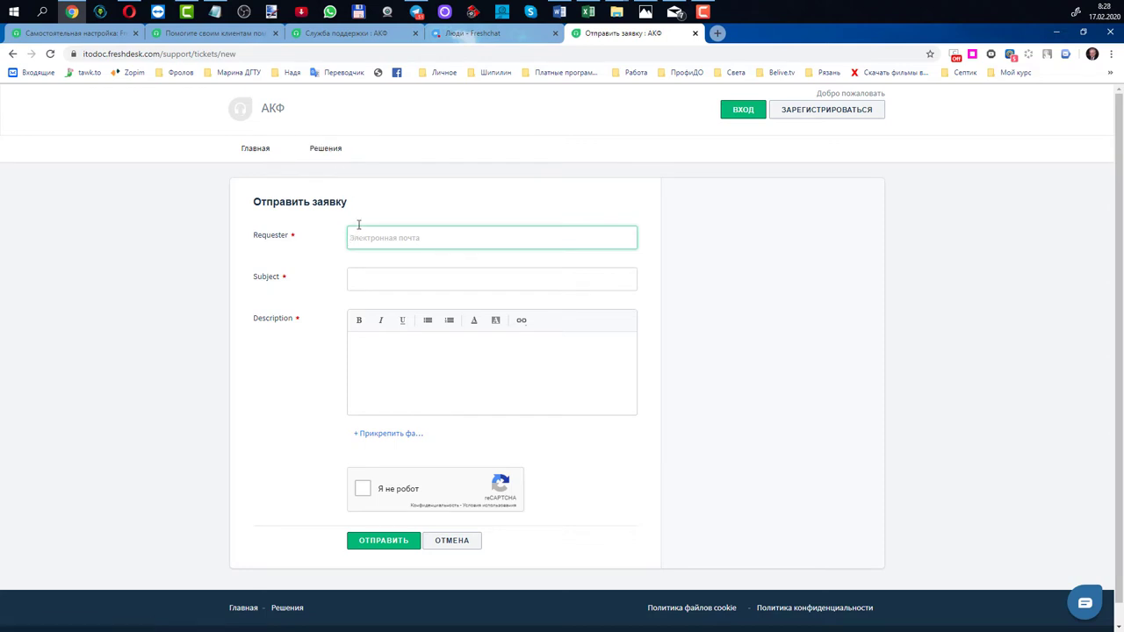
pyautogui.click(742, 112)
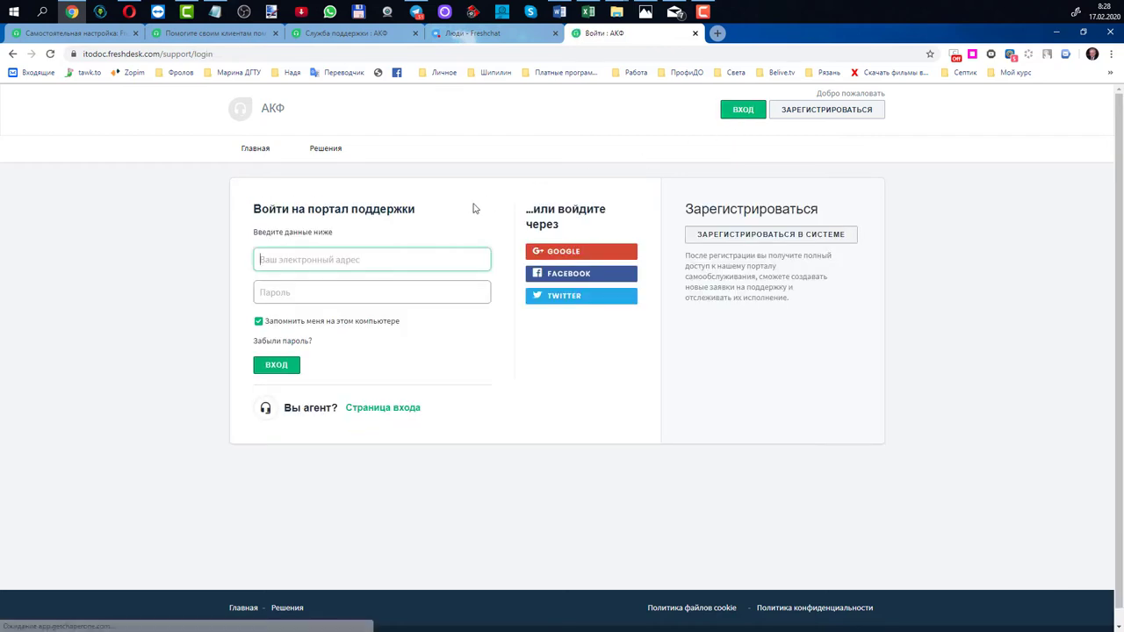
pyautogui.click(568, 255)
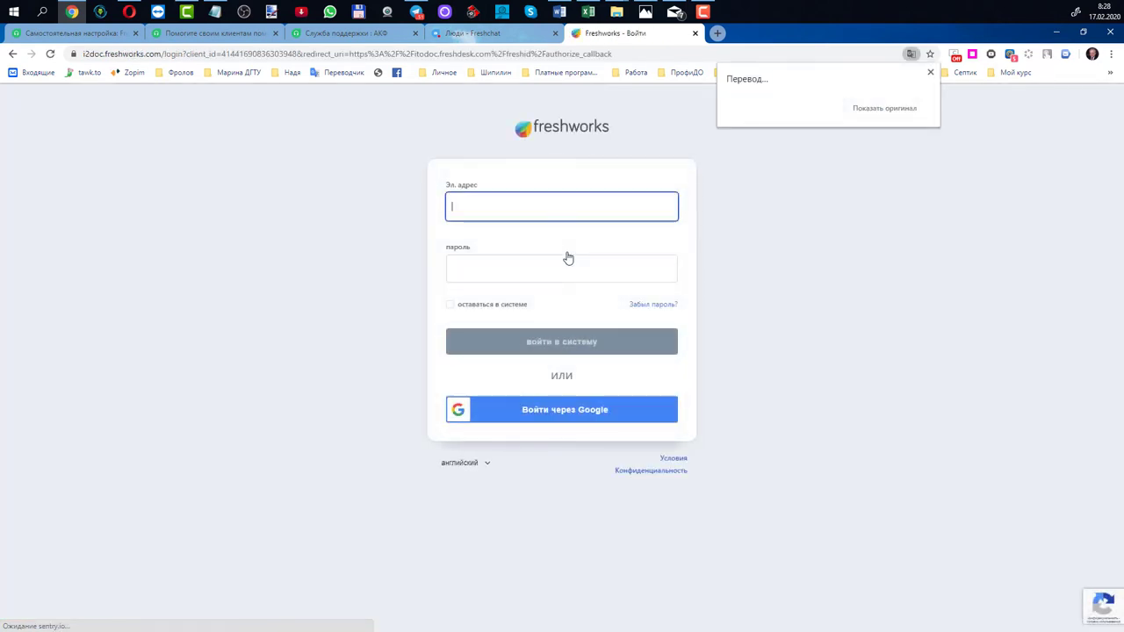
pyautogui.click(568, 411)
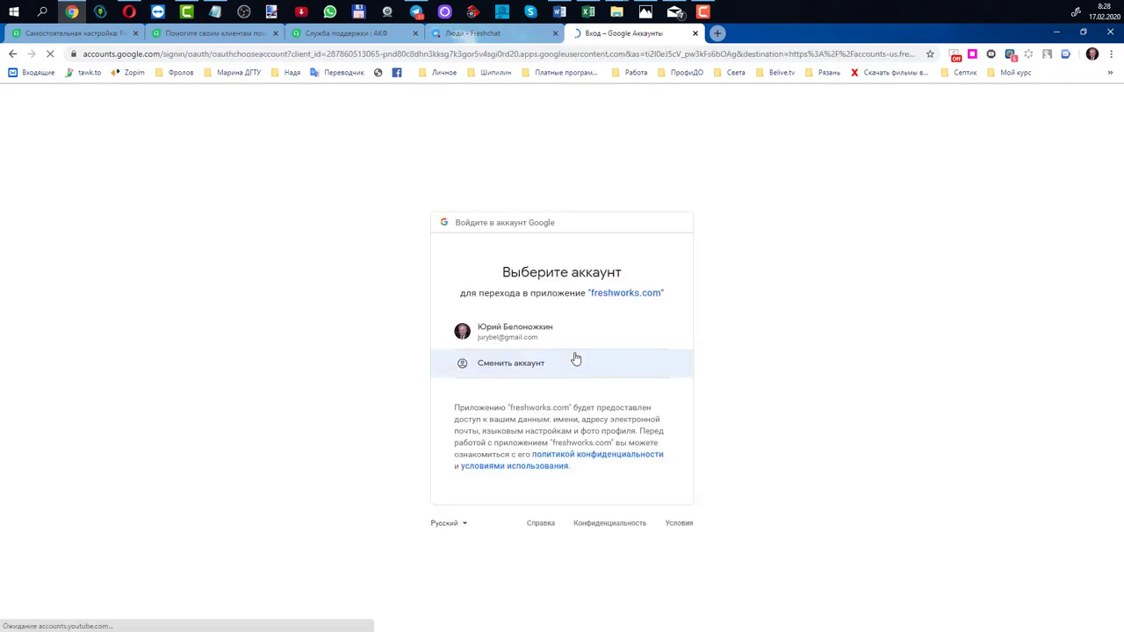
pyautogui.click(533, 335)
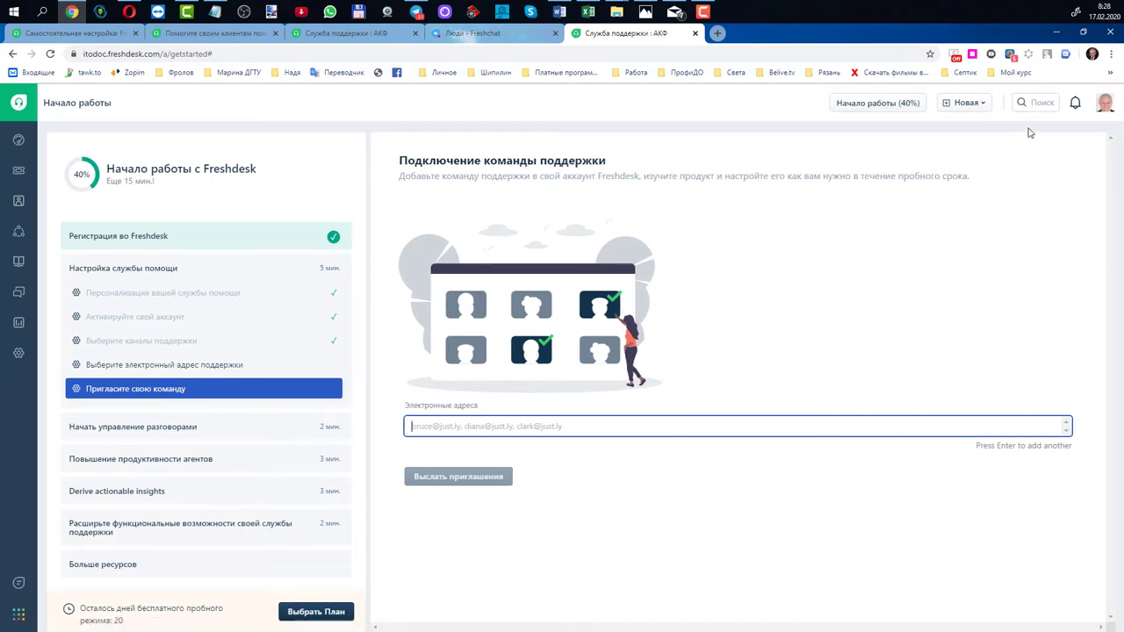
# Step: Sign out of the agent account to return to the public portal home page
pyautogui.click(1105, 105)
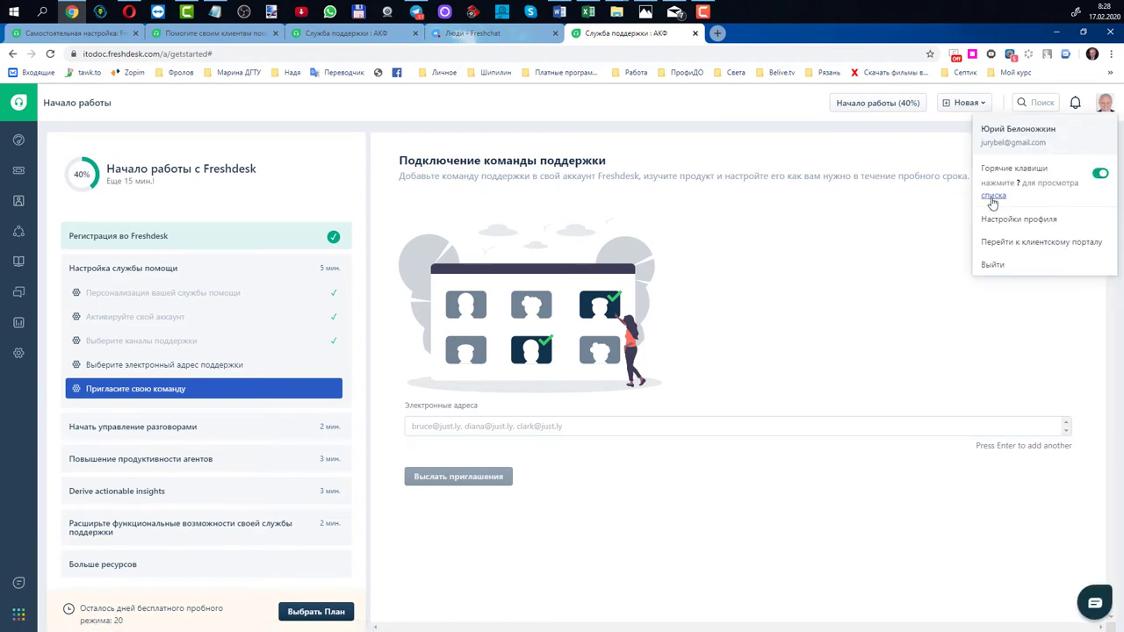
pyautogui.click(992, 266)
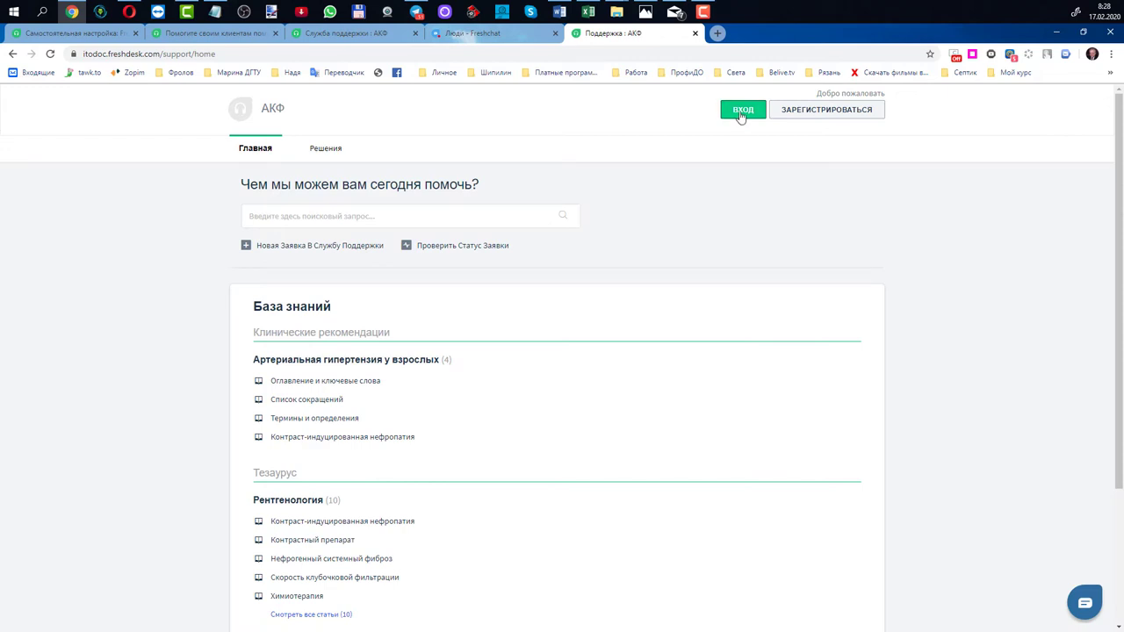
# Step: Sign in to the support portal through Facebook and review the home page's knowledge base and community forum sections
pyautogui.click(742, 114)
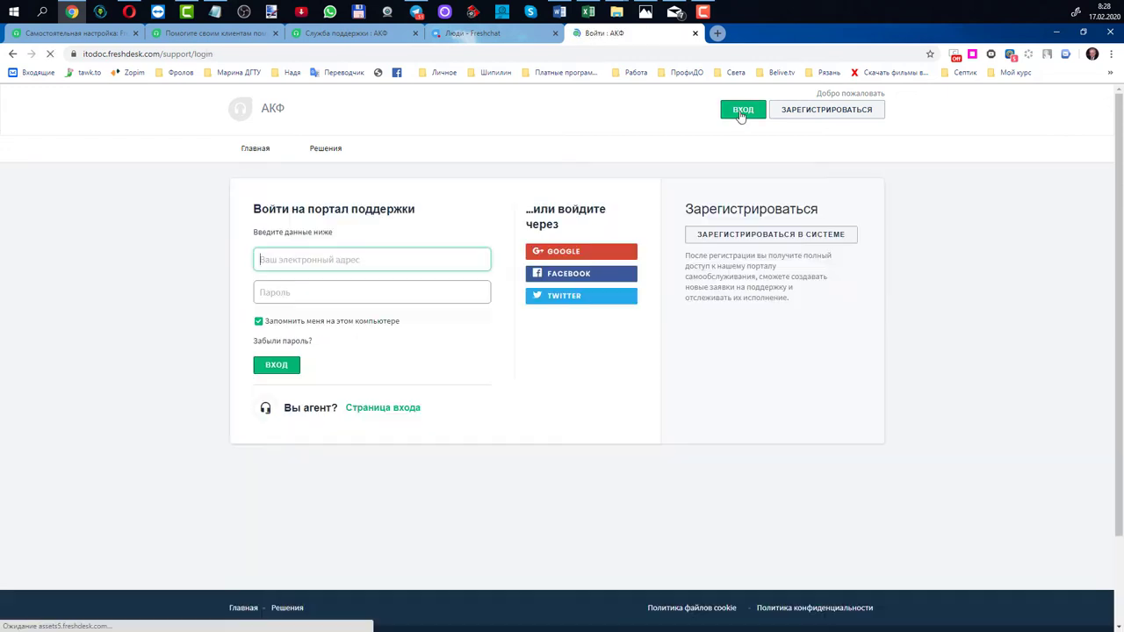
pyautogui.click(591, 276)
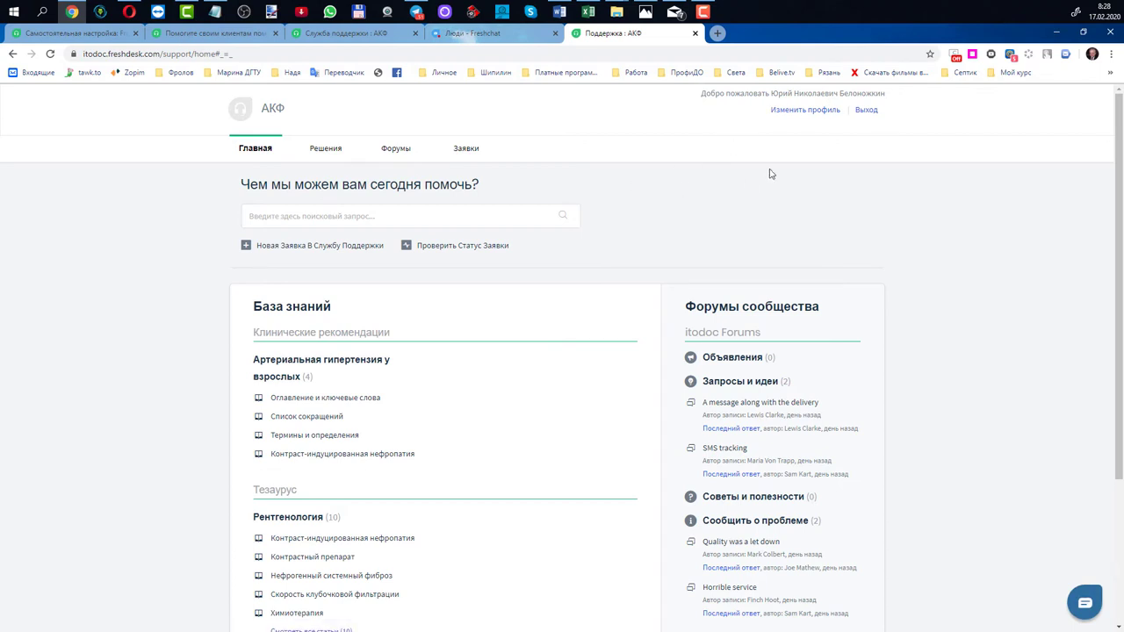
pyautogui.scroll(-1, 631, 208)
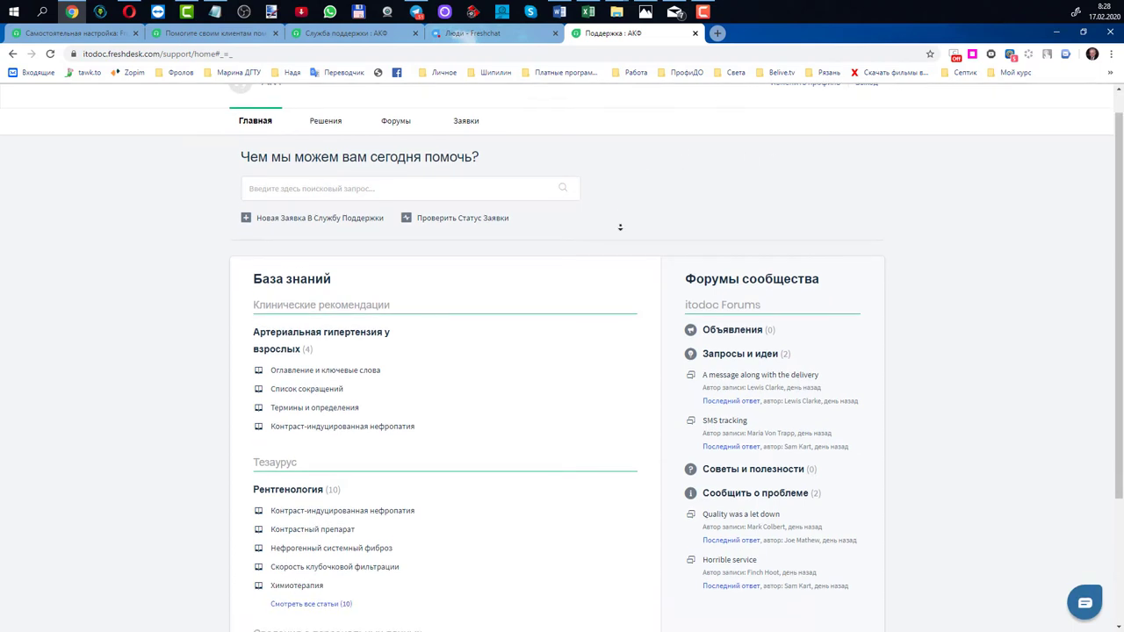
pyautogui.scroll(1, 622, 191)
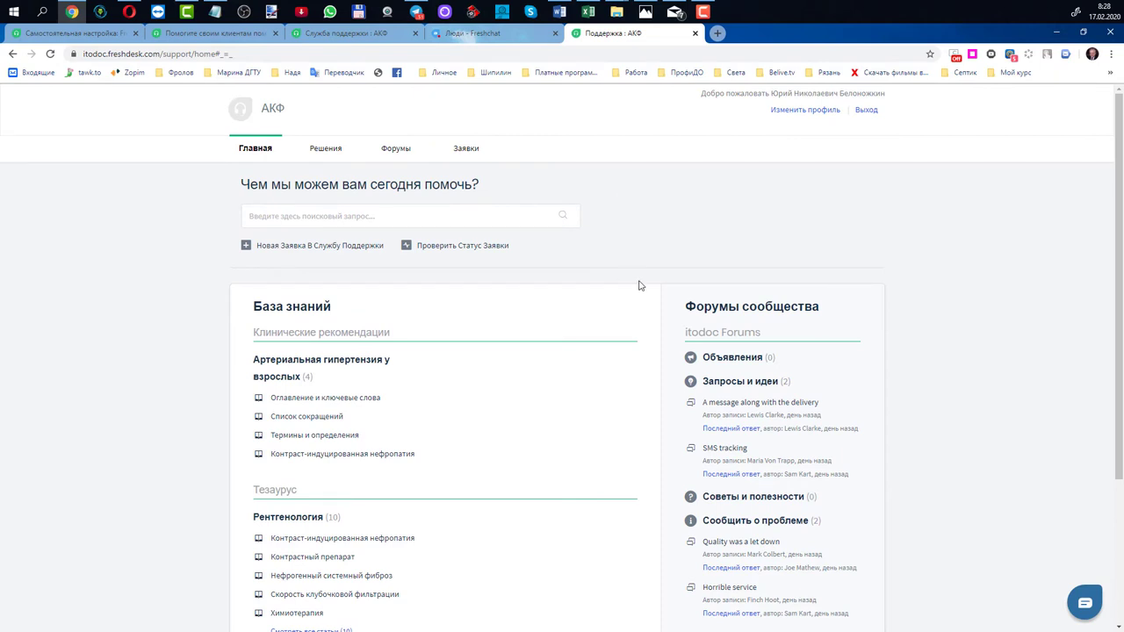
pyautogui.scroll(-1, 213, 314)
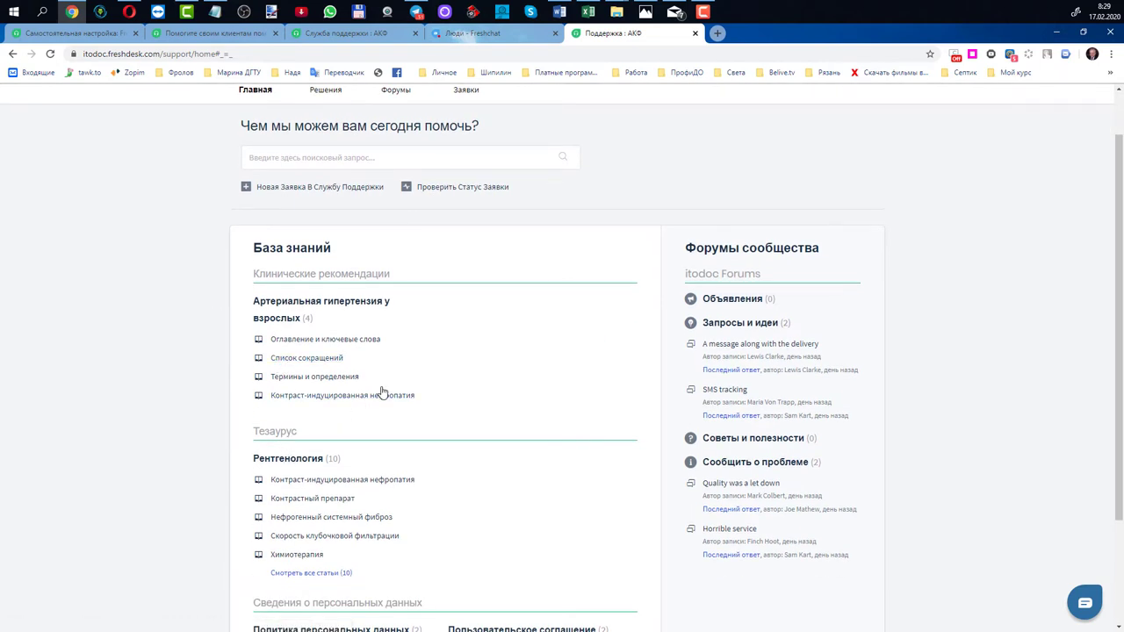
pyautogui.scroll(1, 383, 394)
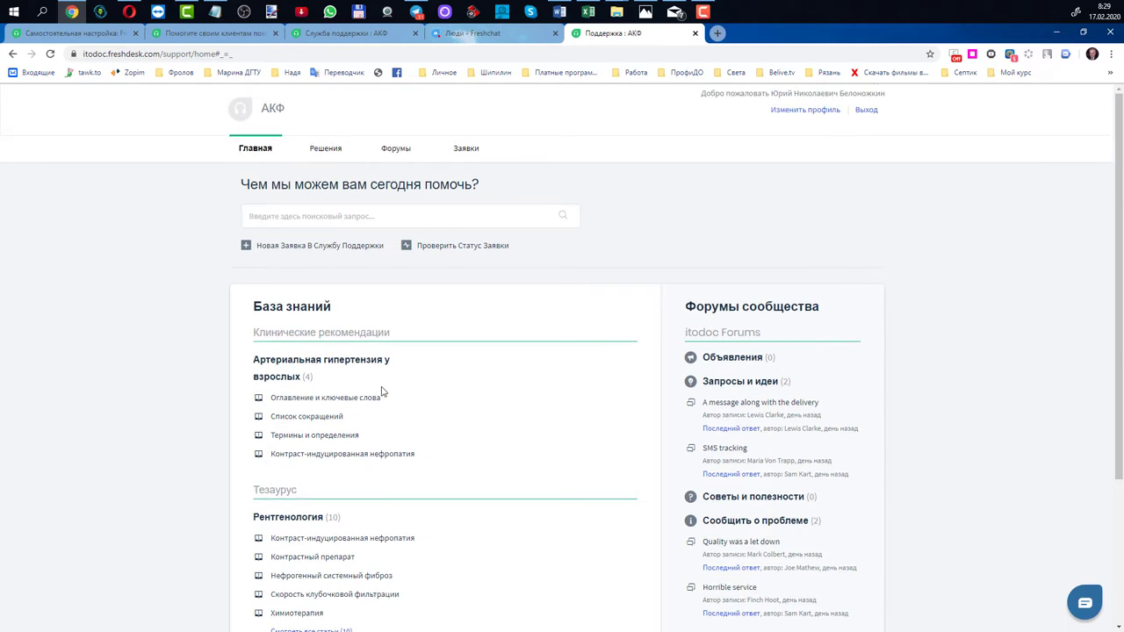
# Step: Browse the community forums and open the topic "A message along with the delivery" in "Запросы и идеи"
pyautogui.click(399, 149)
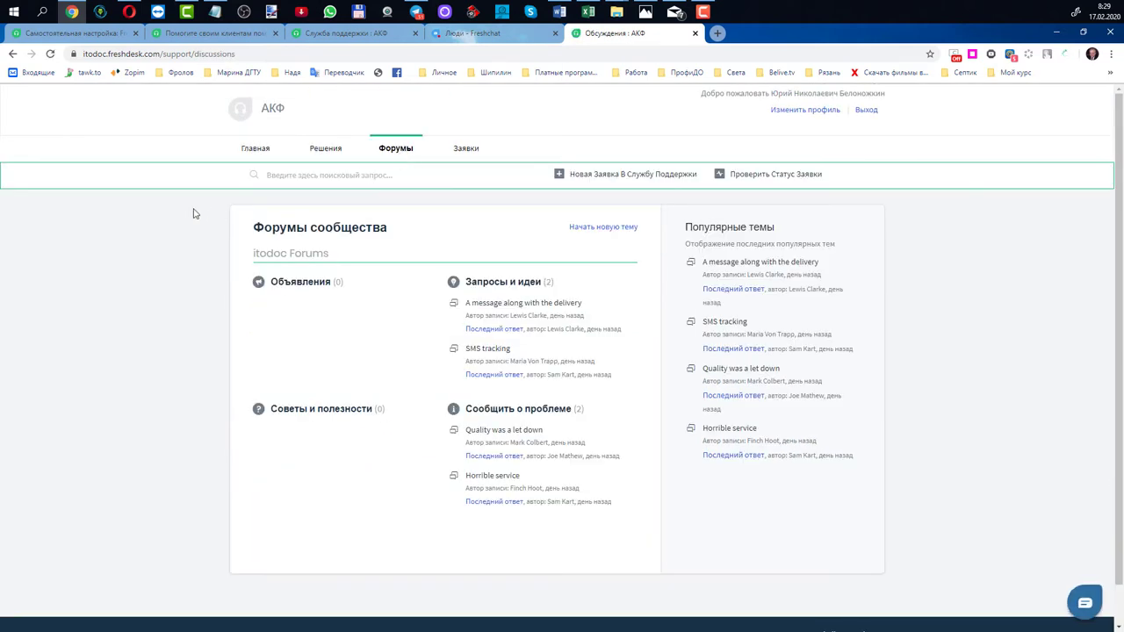
pyautogui.scroll(-1, 193, 219)
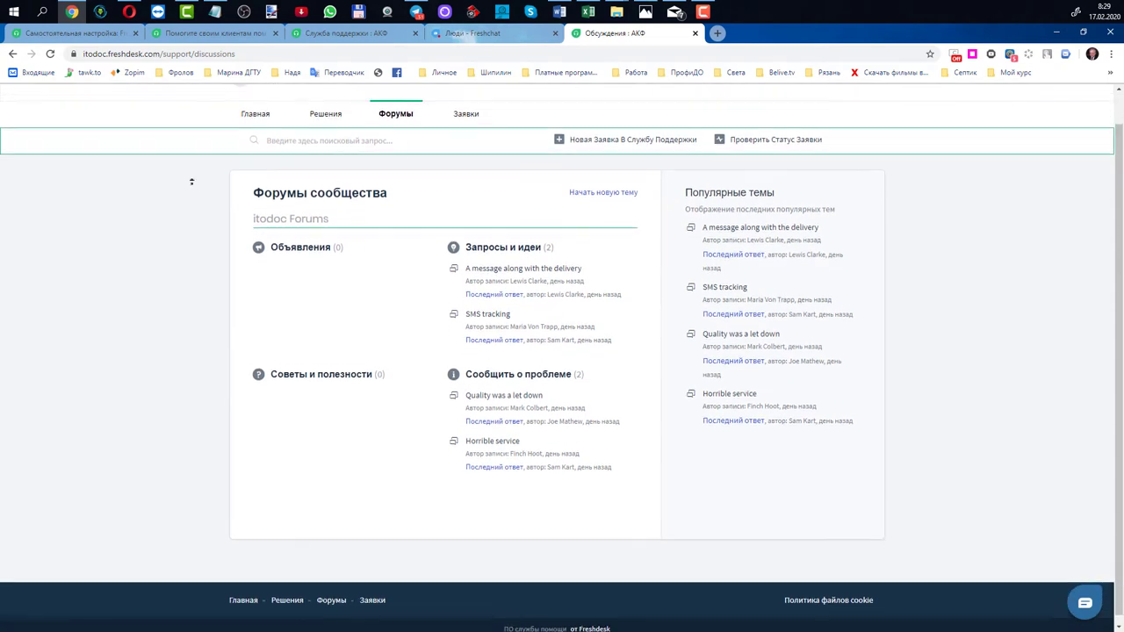
pyautogui.scroll(1, 191, 181)
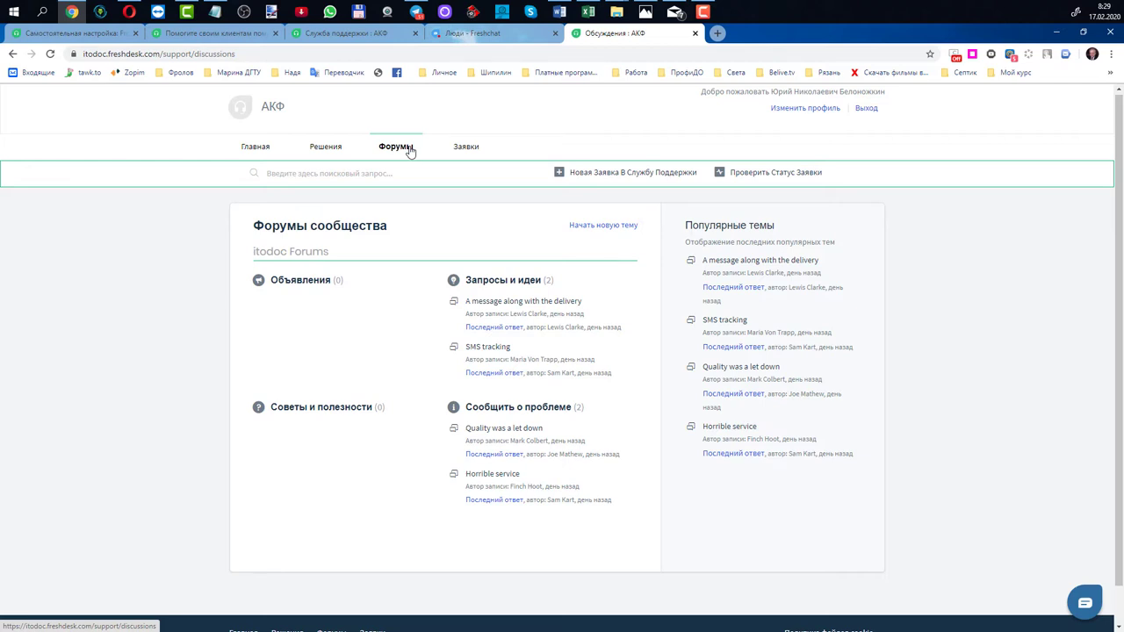
pyautogui.click(496, 286)
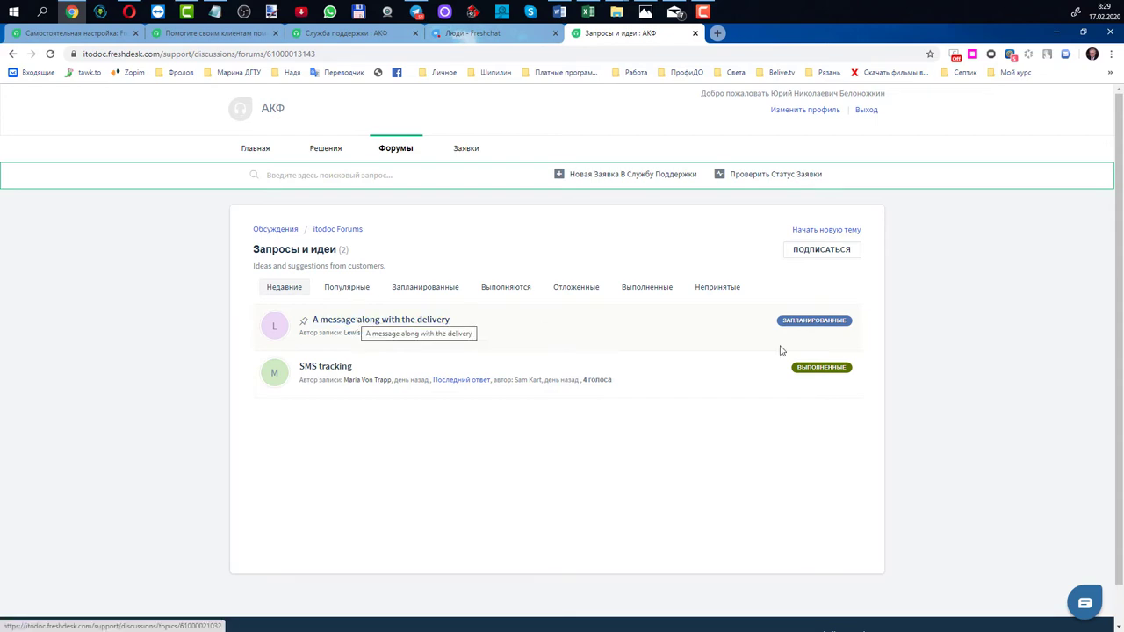
pyautogui.click(421, 320)
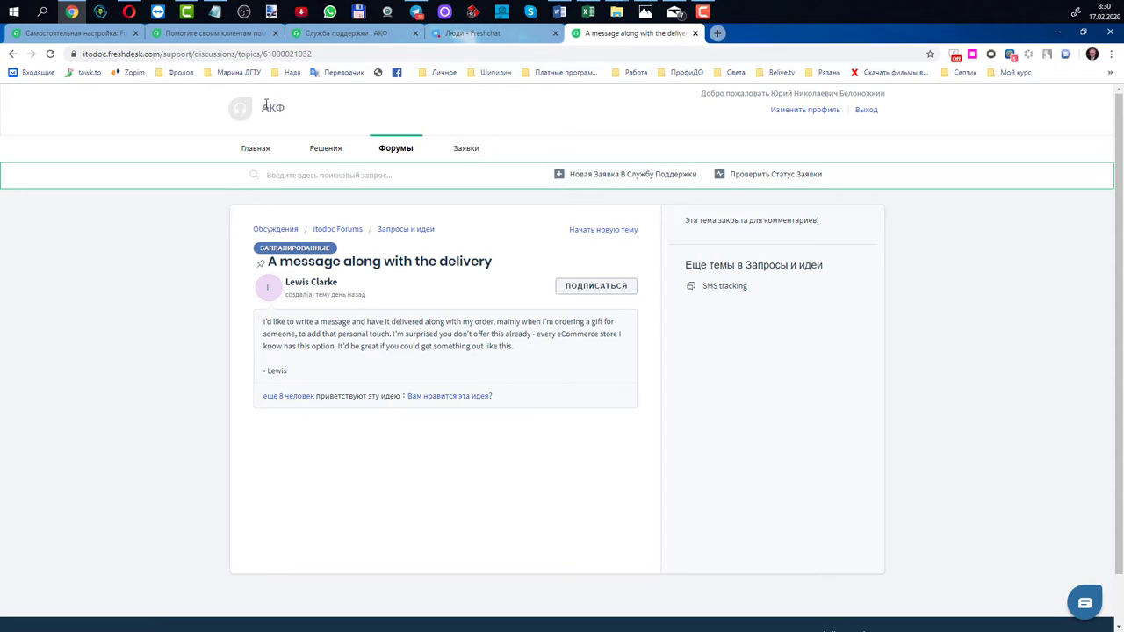
# Step: Check the topic page's web address and open the support chat on the portal
pyautogui.click(83, 53)
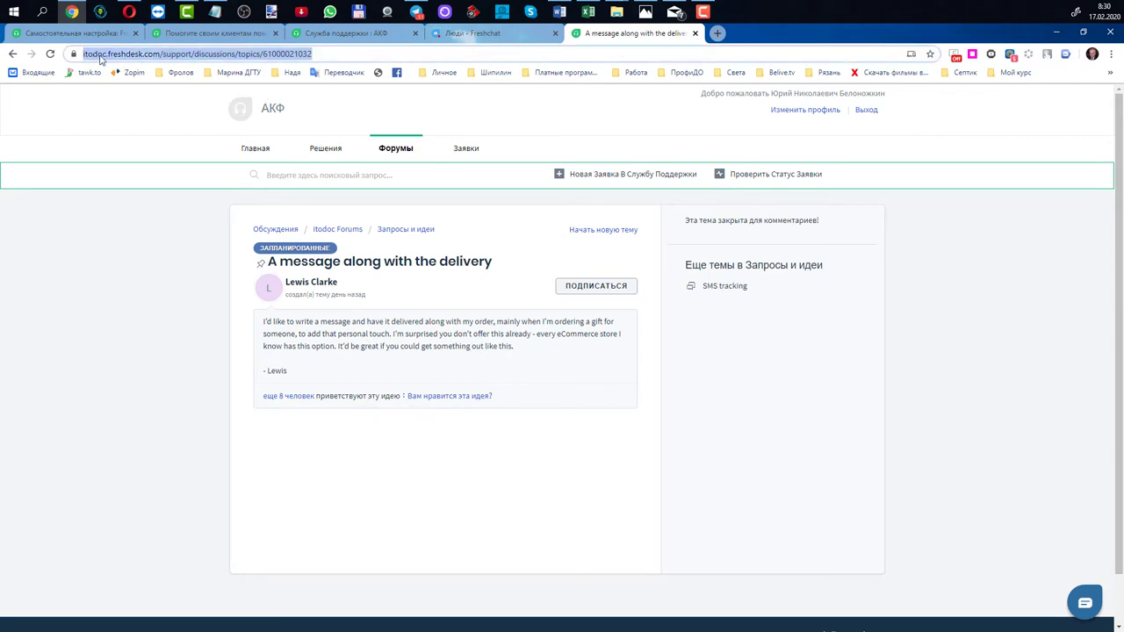
pyautogui.click(197, 212)
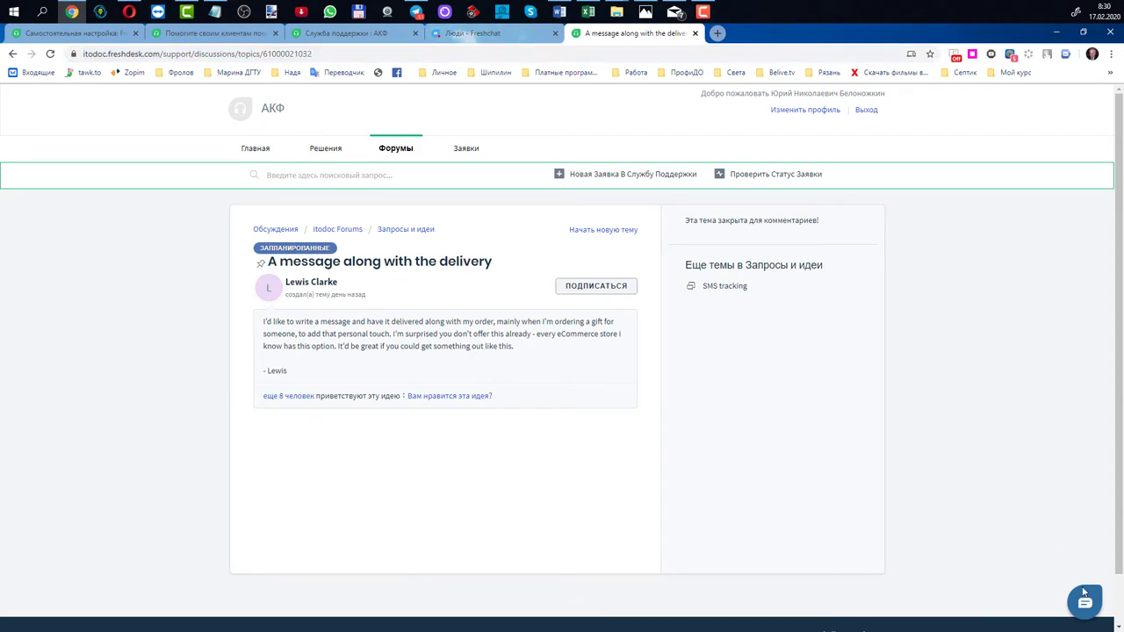
pyautogui.click(1092, 611)
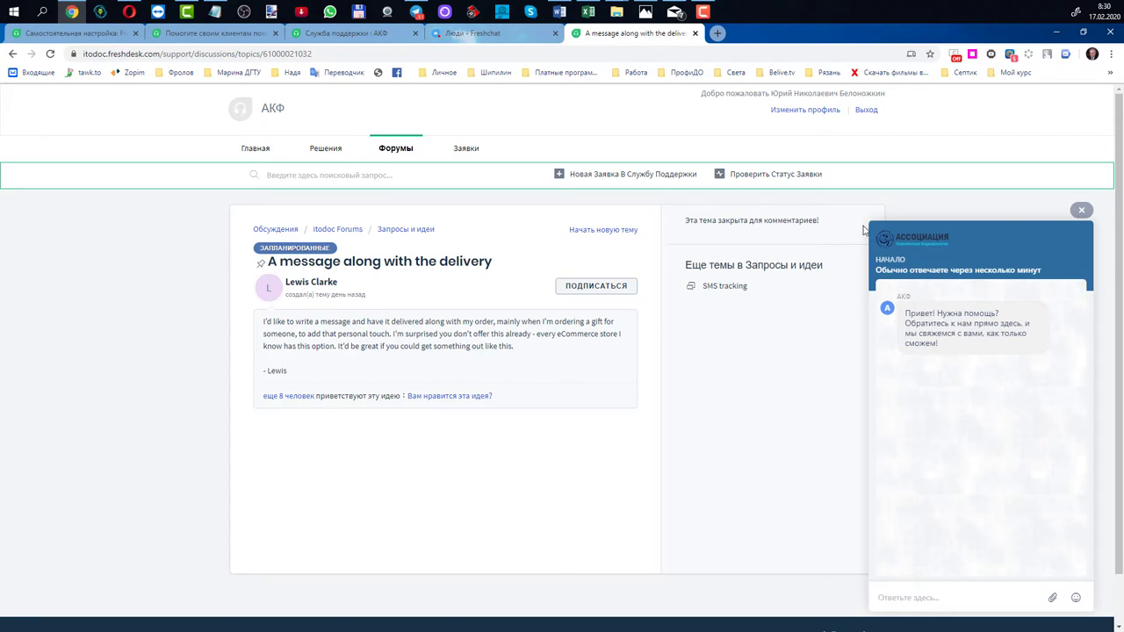
# Step: Open clinpharmbook.ru in a new tab and expand the consultant's details in its support chat
pyautogui.click(717, 32)
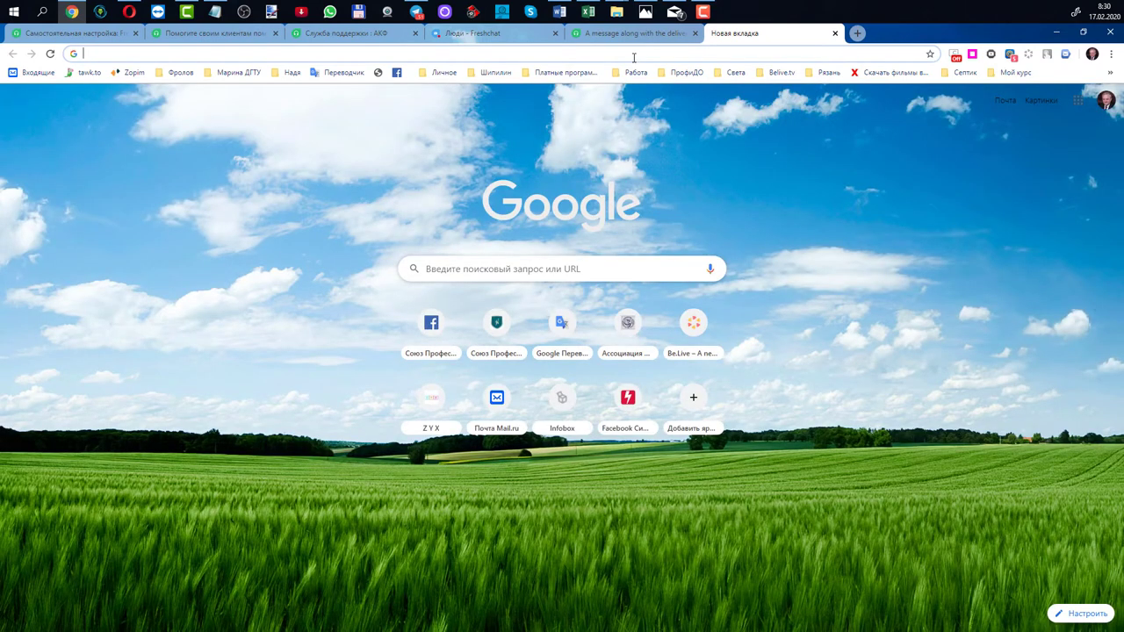
pyautogui.write('с')
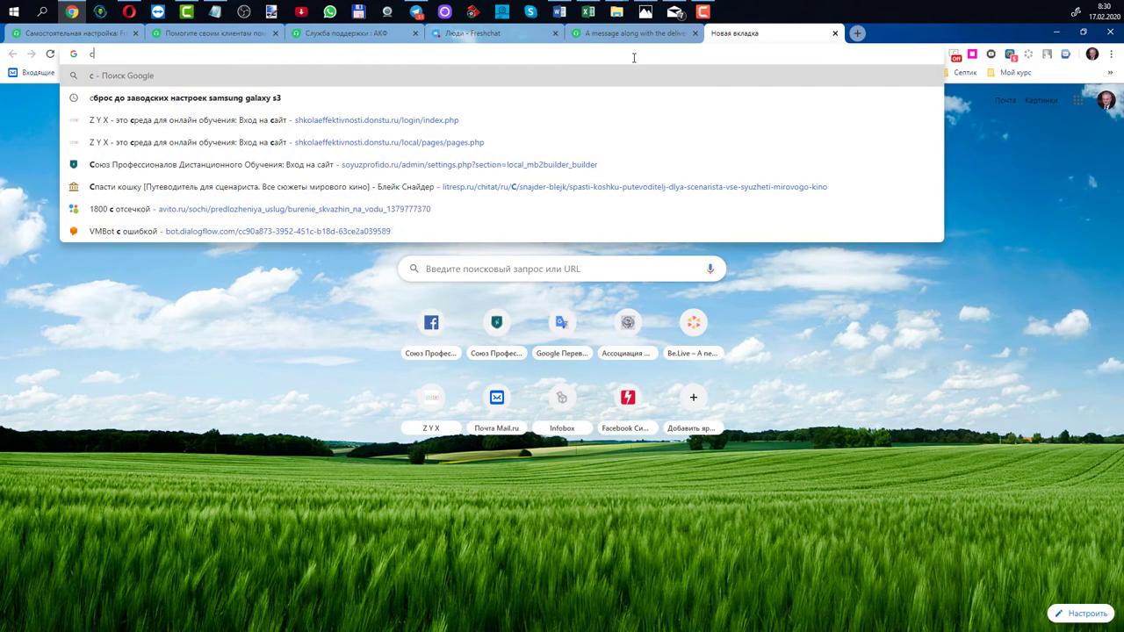
pyautogui.press('BackSpace')
pyautogui.write('с')
pyautogui.press('BackSpace')
pyautogui.write('c')
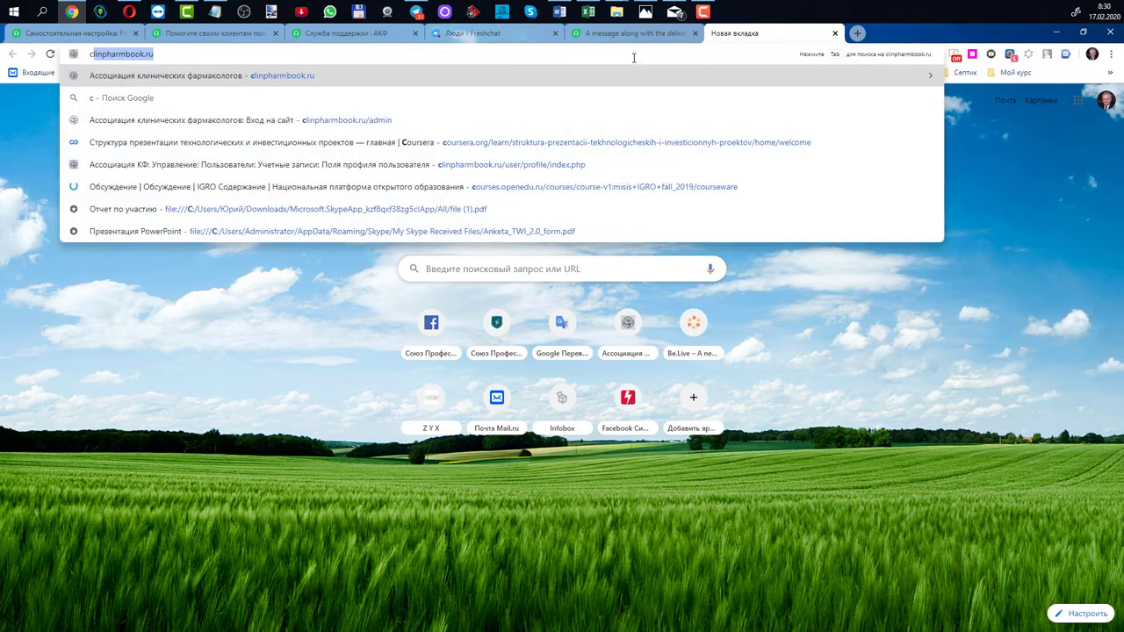
pyautogui.press('Return')
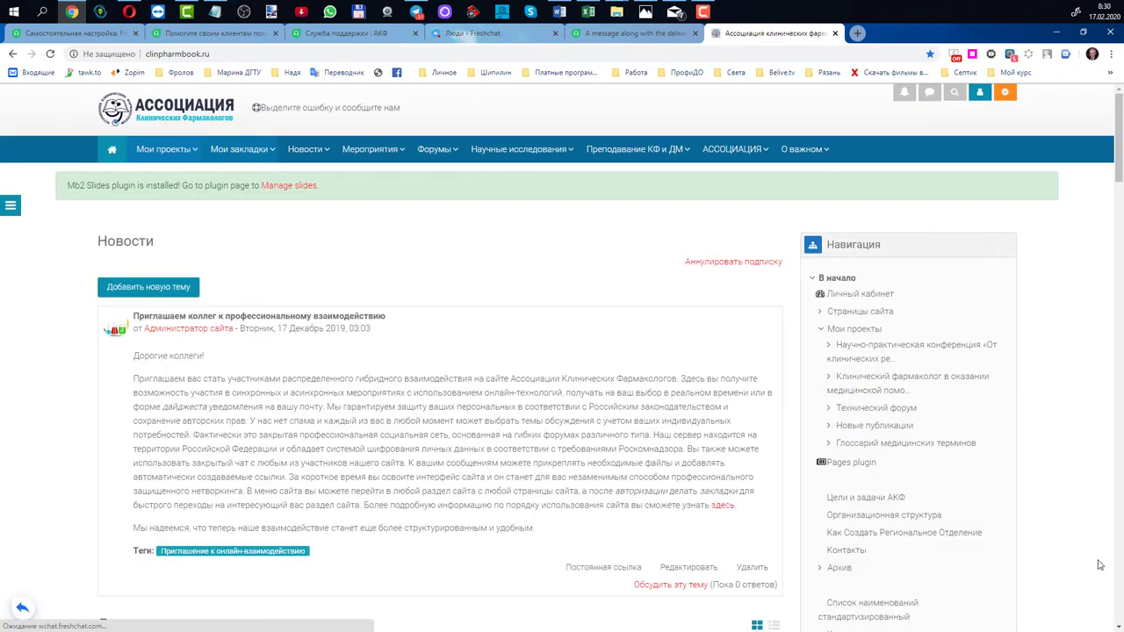
pyautogui.click(1093, 611)
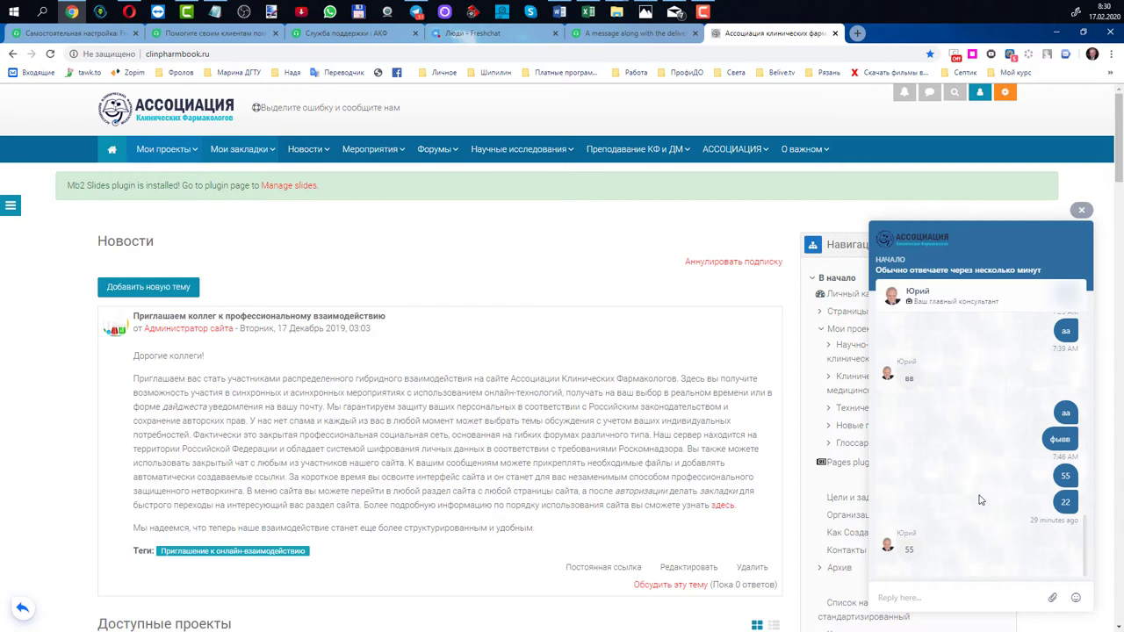
pyautogui.click(944, 309)
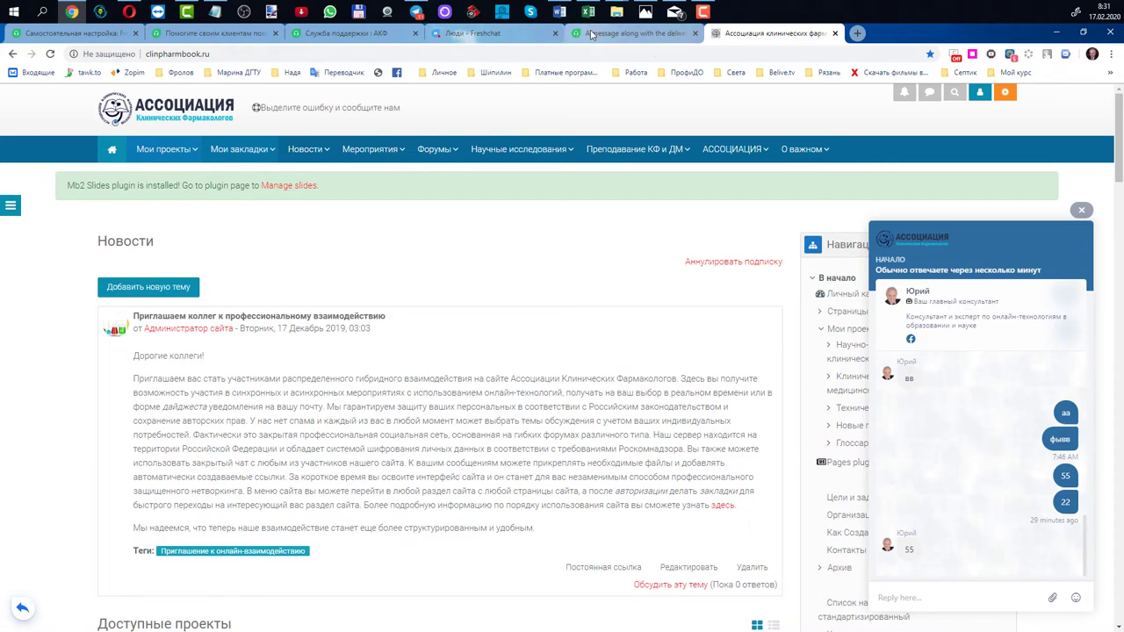
# Step: Close the support chat on both the portal topic page and clinpharmbook.ru, and return to the portal
pyautogui.click(628, 34)
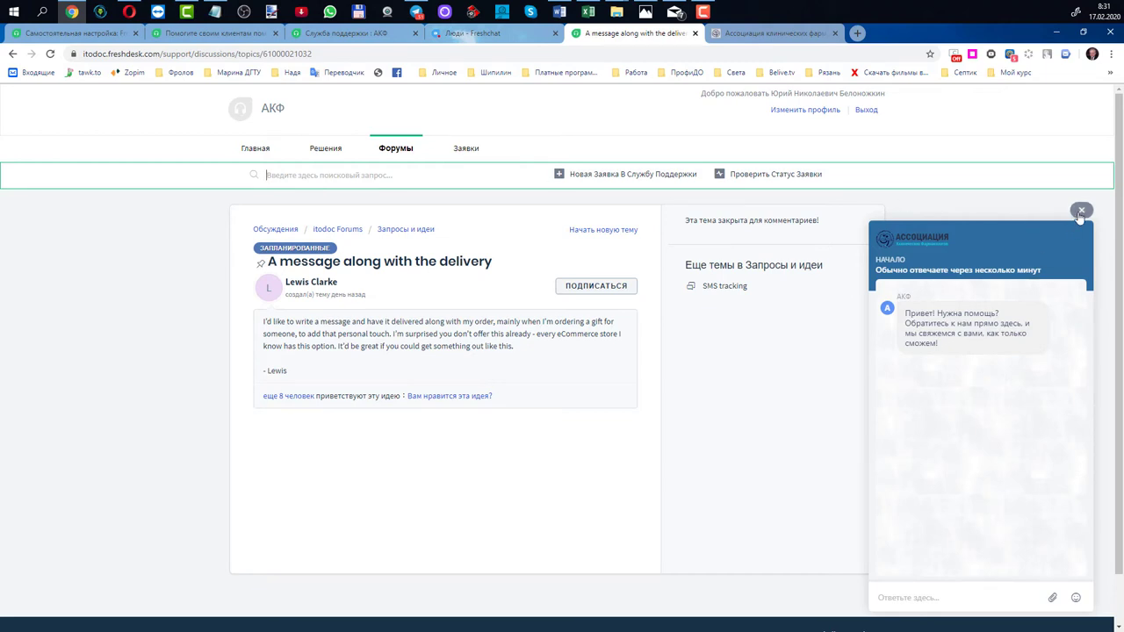
pyautogui.click(1081, 211)
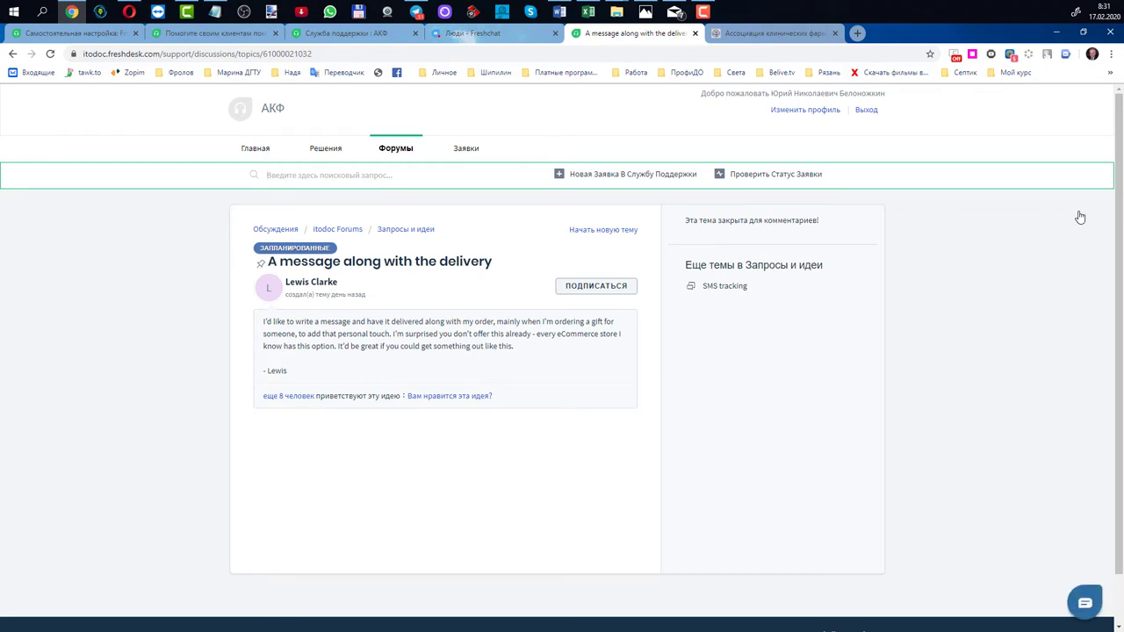
pyautogui.click(769, 33)
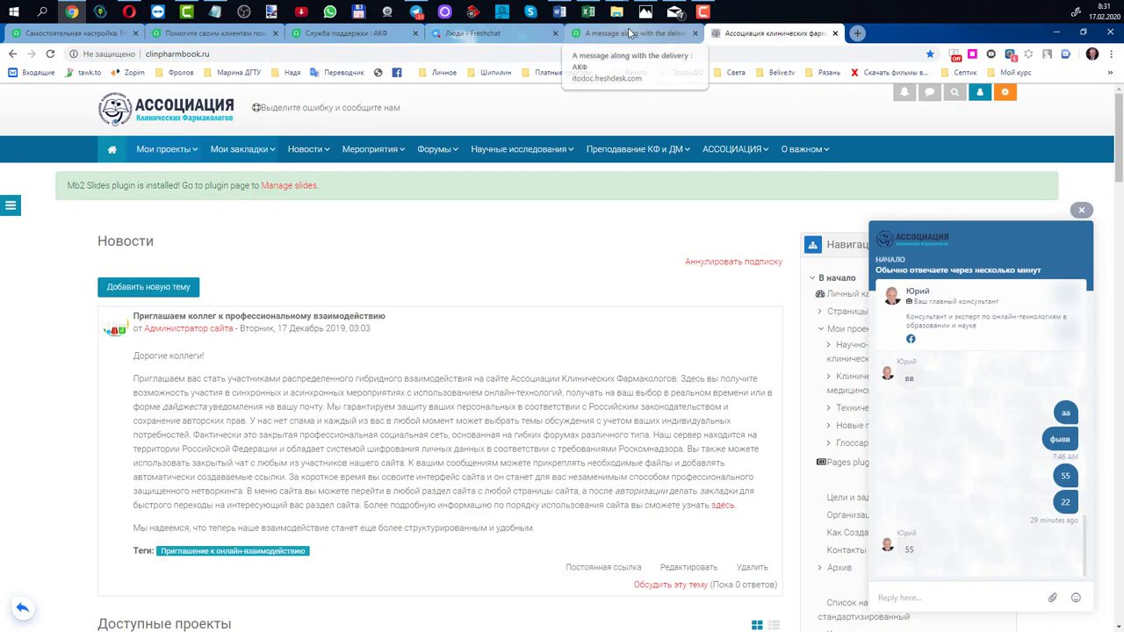
pyautogui.click(1080, 212)
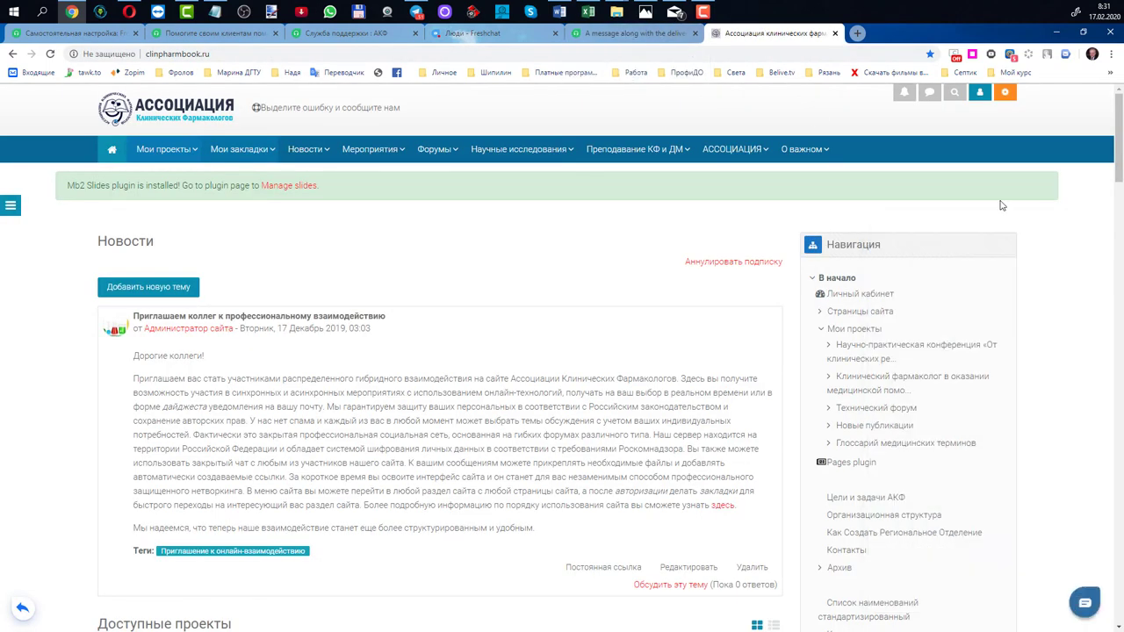
pyautogui.click(646, 34)
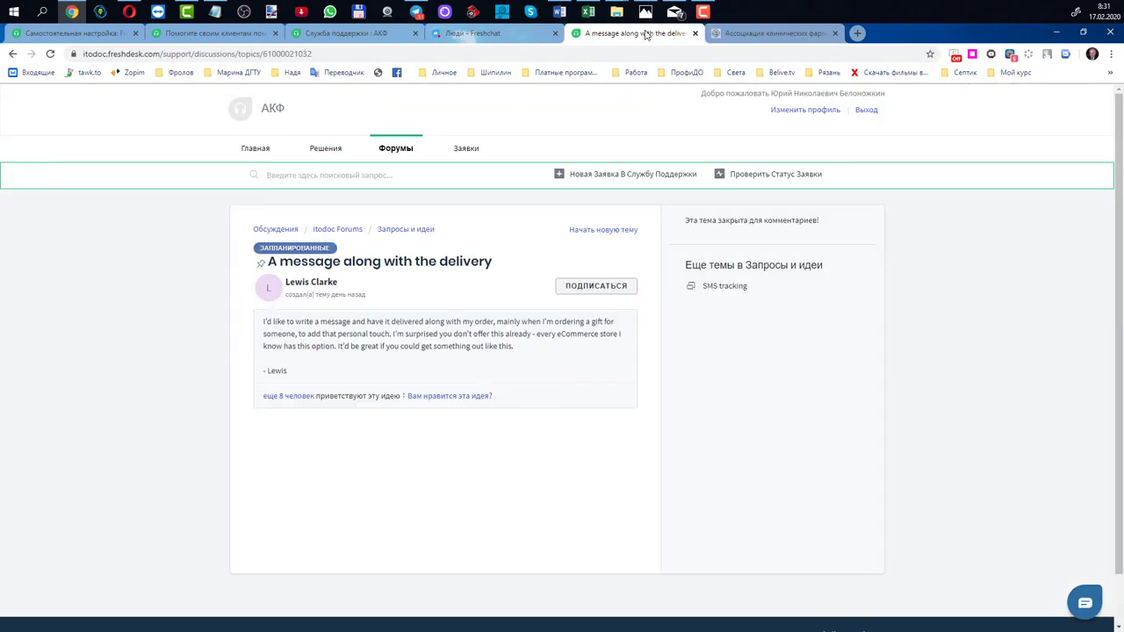
# Step: Open the article "Оглавление и ключевые слова" from the portal home page and examine its contents, keywords and related articles
pyautogui.click(253, 150)
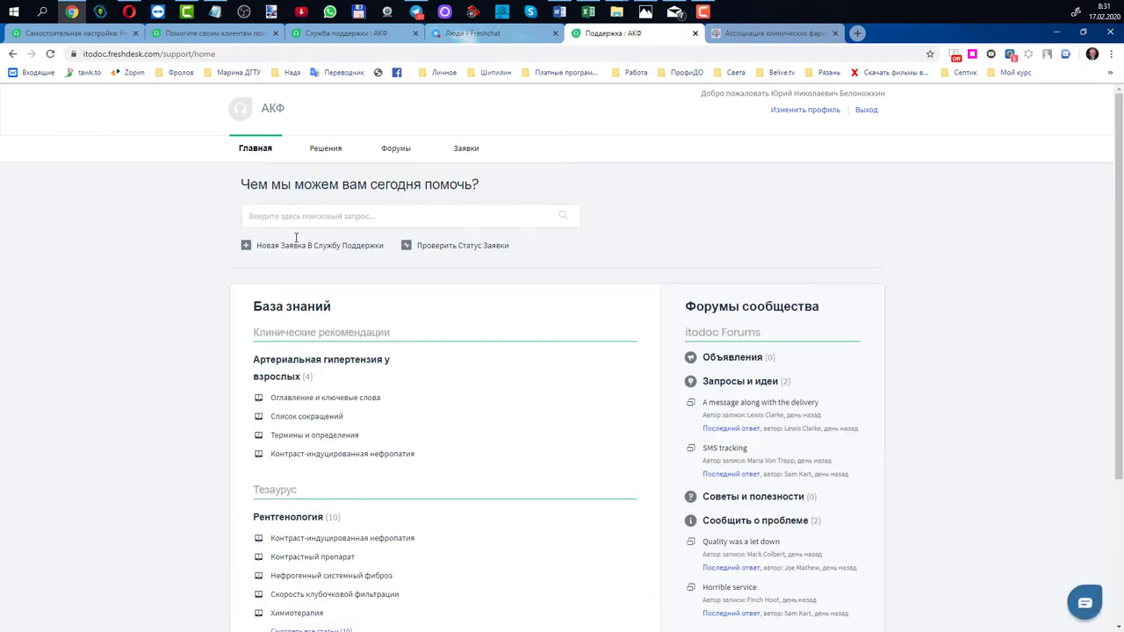
pyautogui.click(369, 400)
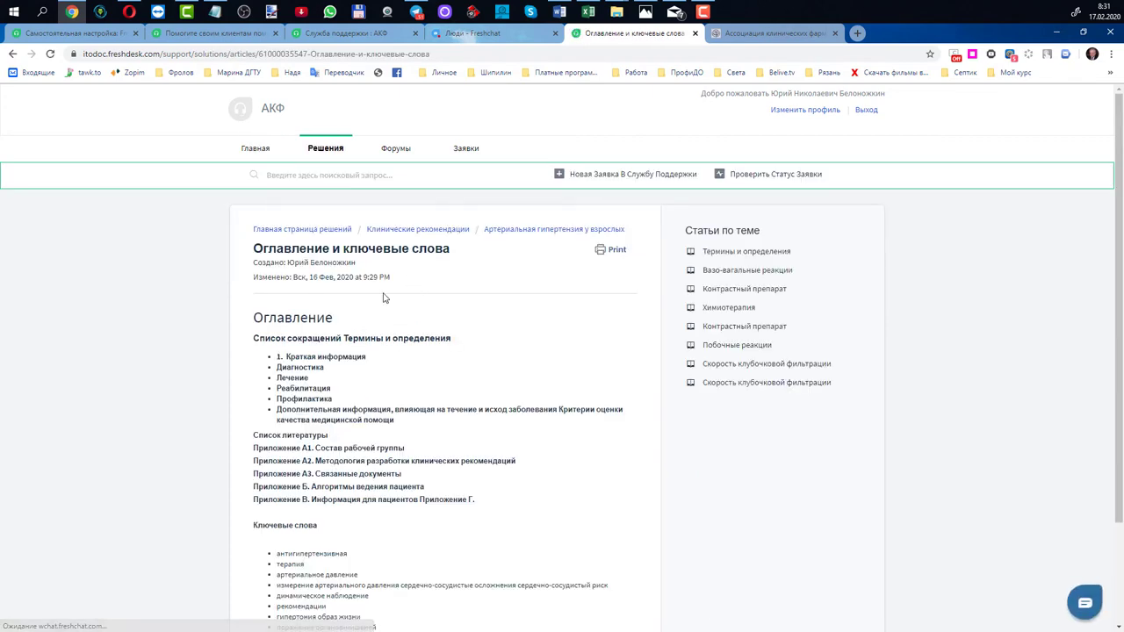
pyautogui.scroll(-3, 368, 439)
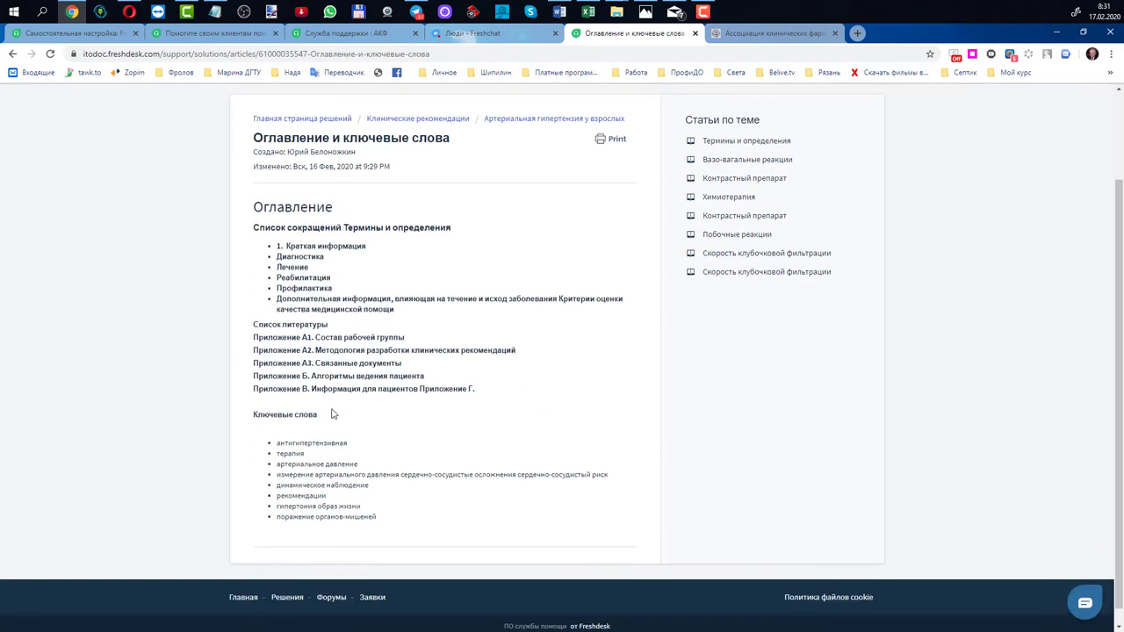
pyautogui.scroll(2, 460, 344)
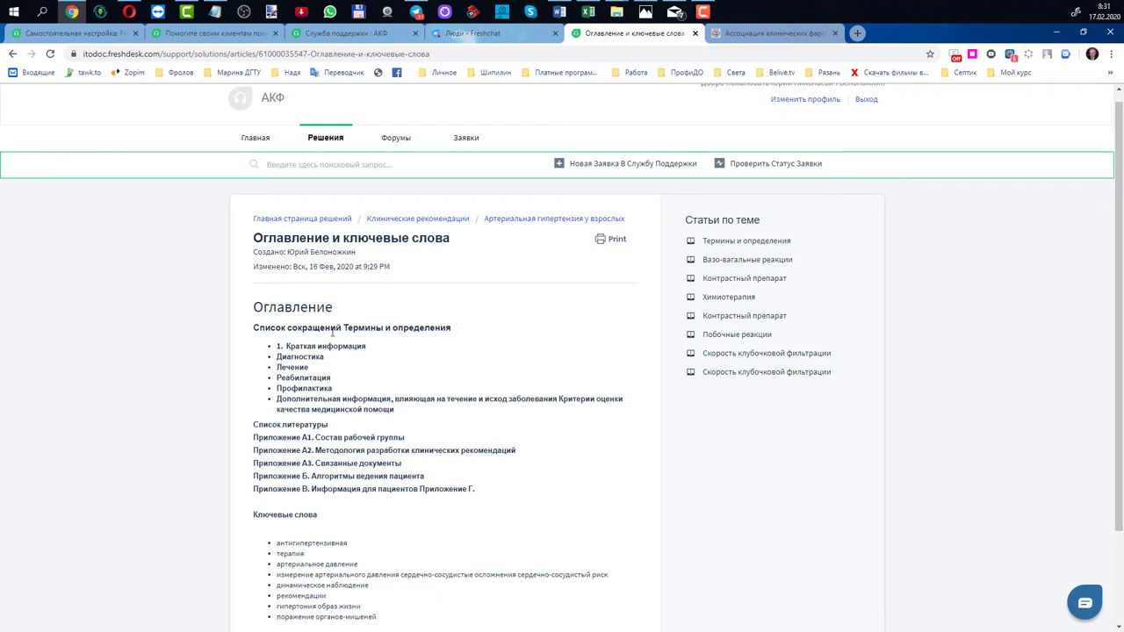
pyautogui.scroll(-1, 431, 321)
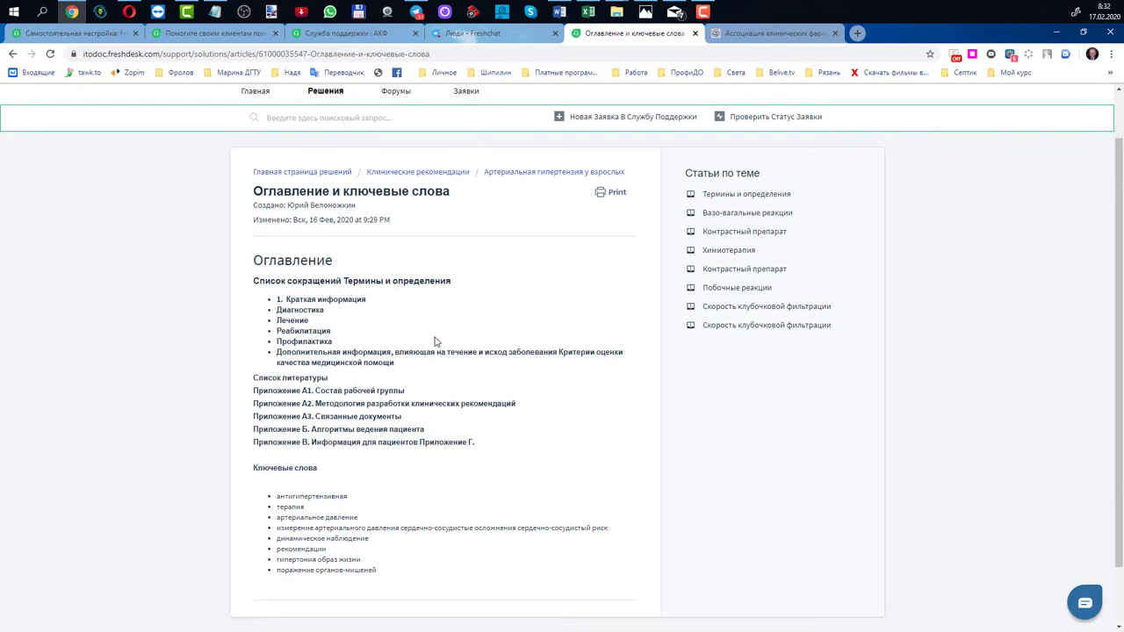
pyautogui.scroll(1, 570, 341)
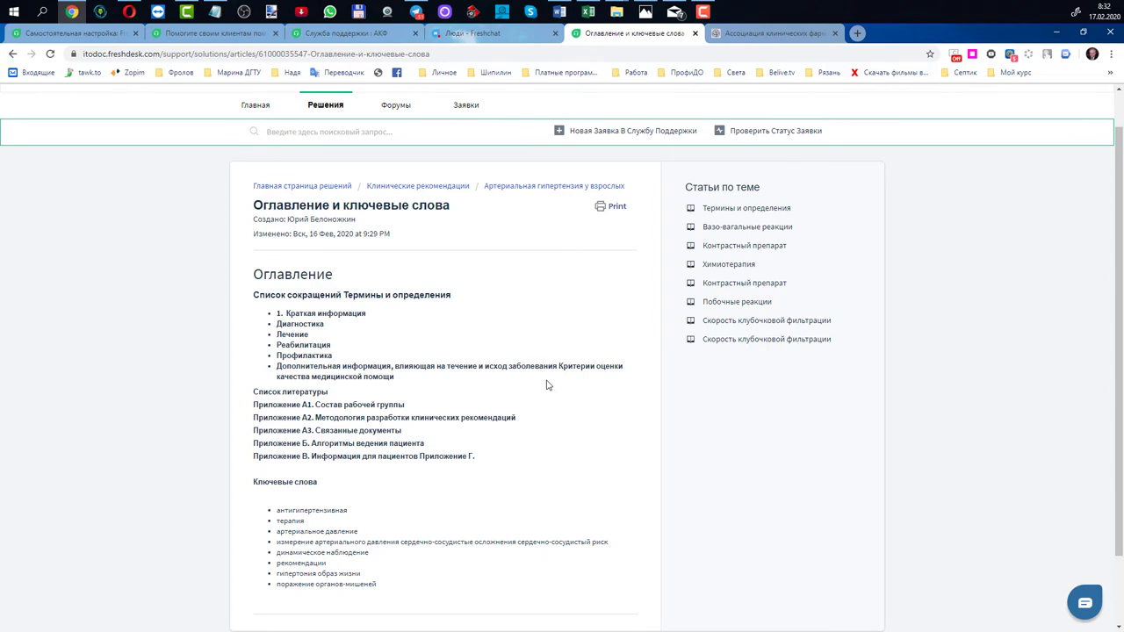
pyautogui.scroll(1, 544, 384)
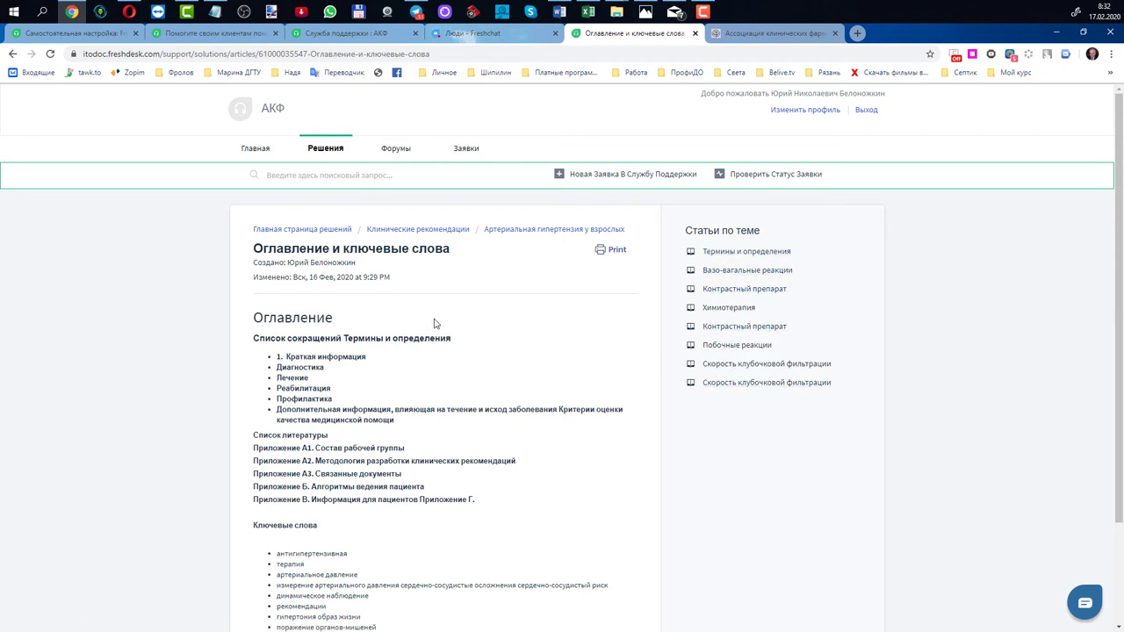
pyautogui.scroll(-2, 434, 325)
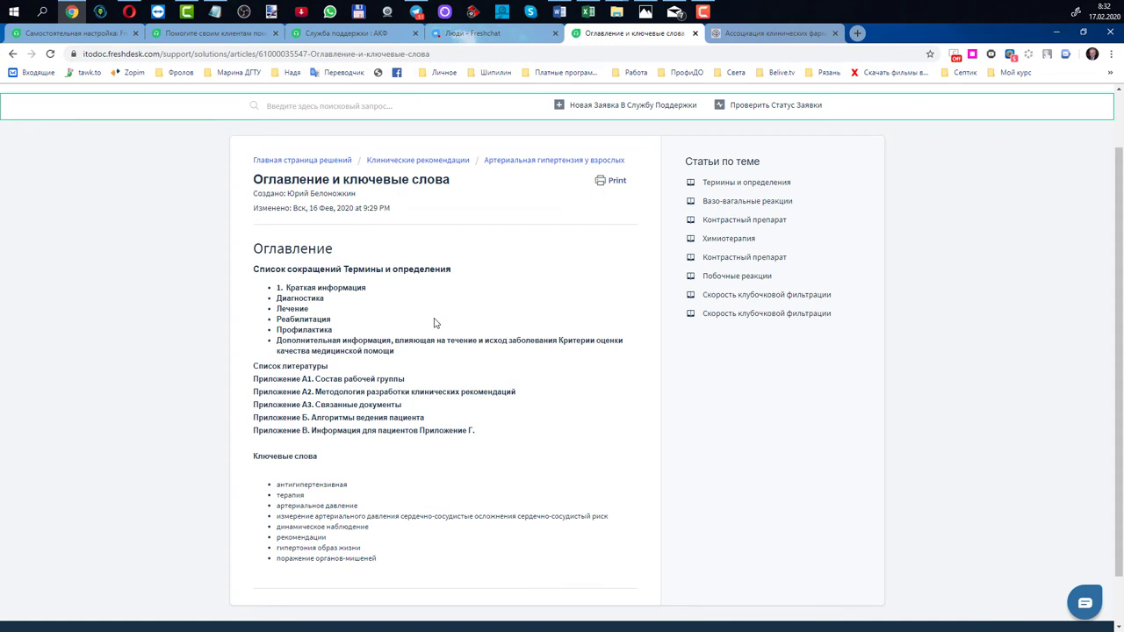
pyautogui.scroll(-1, 448, 312)
pyautogui.middleClick(512, 358)
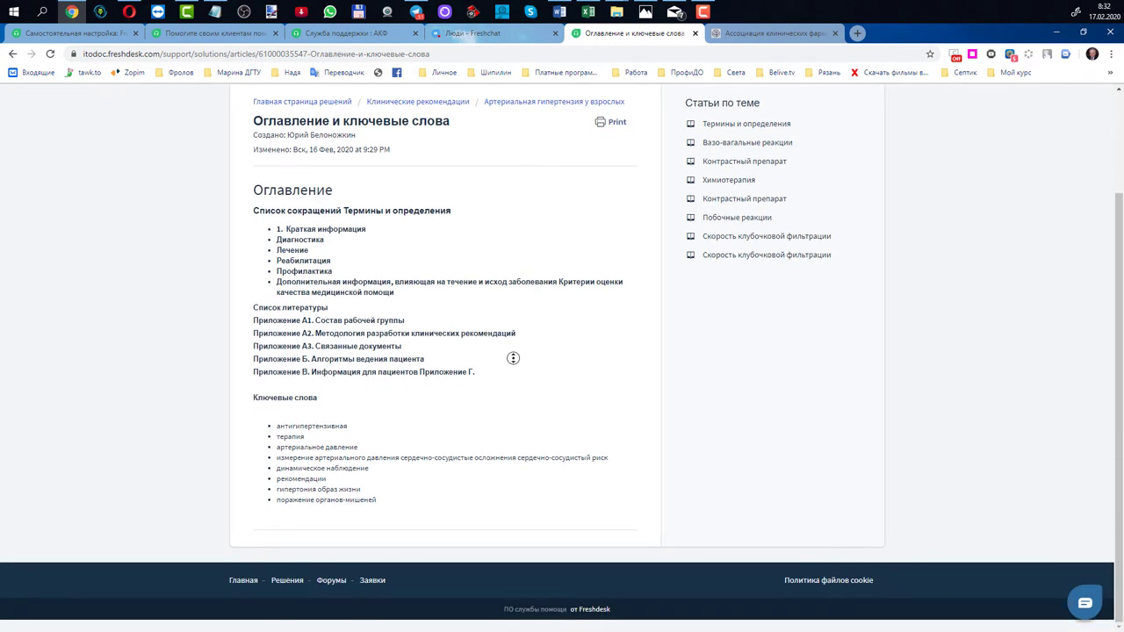
pyautogui.scroll(2, 513, 358)
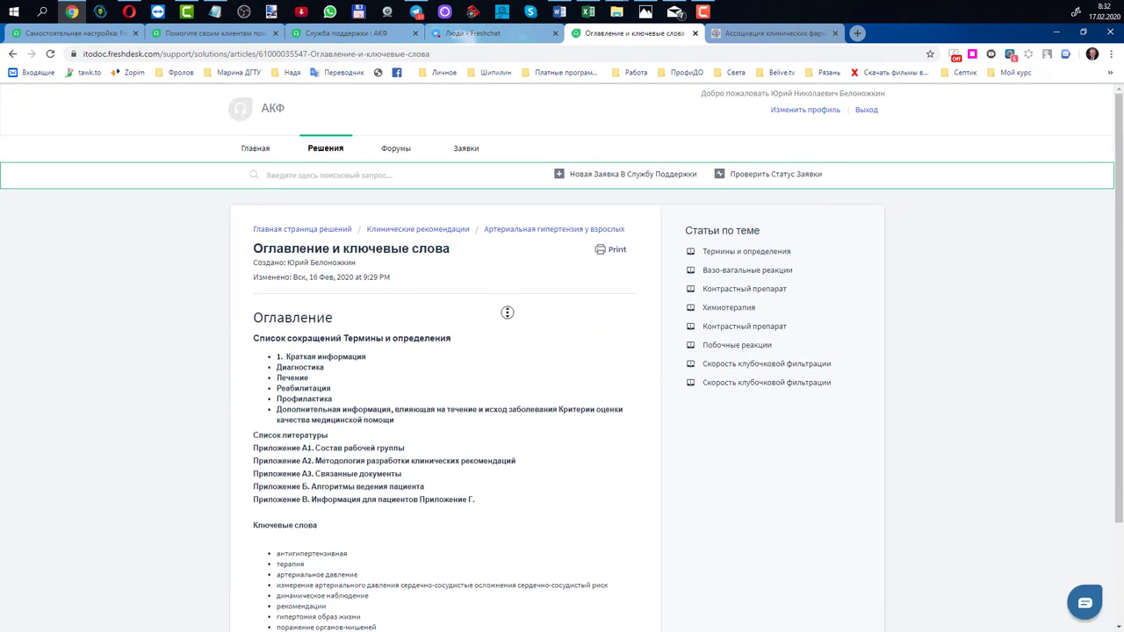
# Step: Review the table of contents and keyword list of the open knowledge base article
pyautogui.click(507, 323)
pyautogui.scroll(-1, 427, 338)
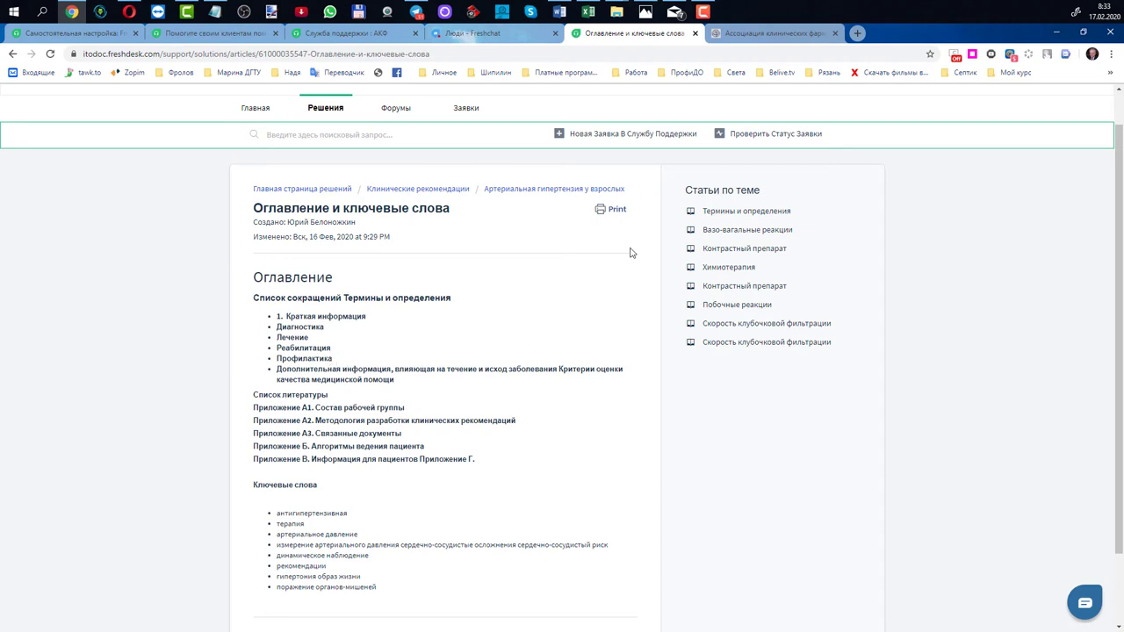
pyautogui.click(734, 39)
pyautogui.click(680, 37)
pyautogui.scroll(1, 379, 324)
pyautogui.scroll(1, 382, 320)
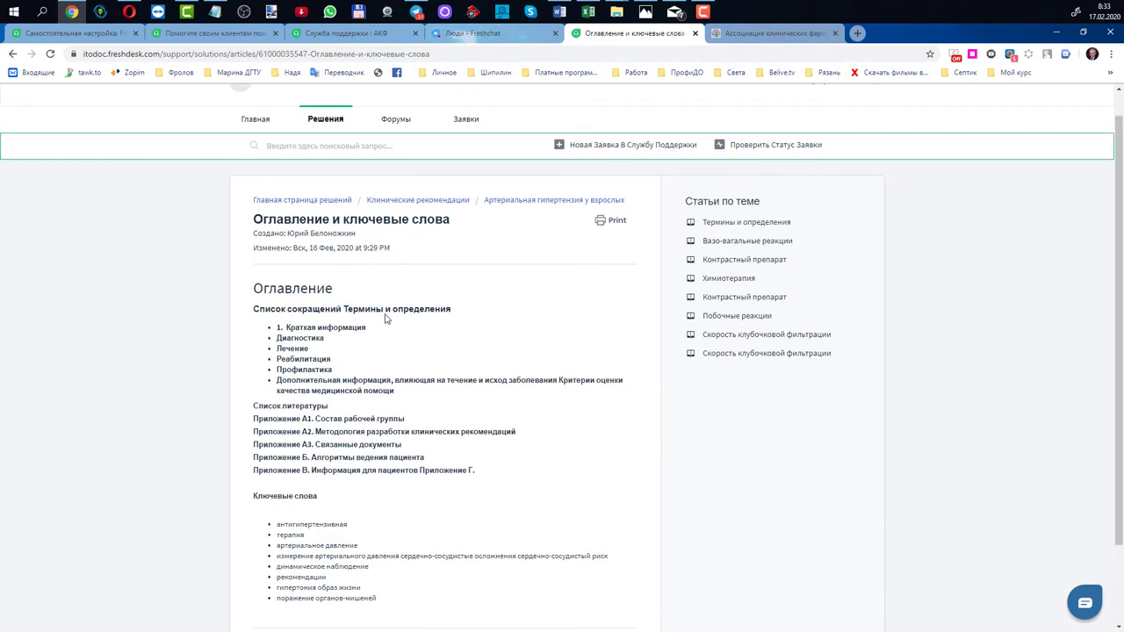
pyautogui.middleClick(425, 340)
pyautogui.scroll(3, 426, 340)
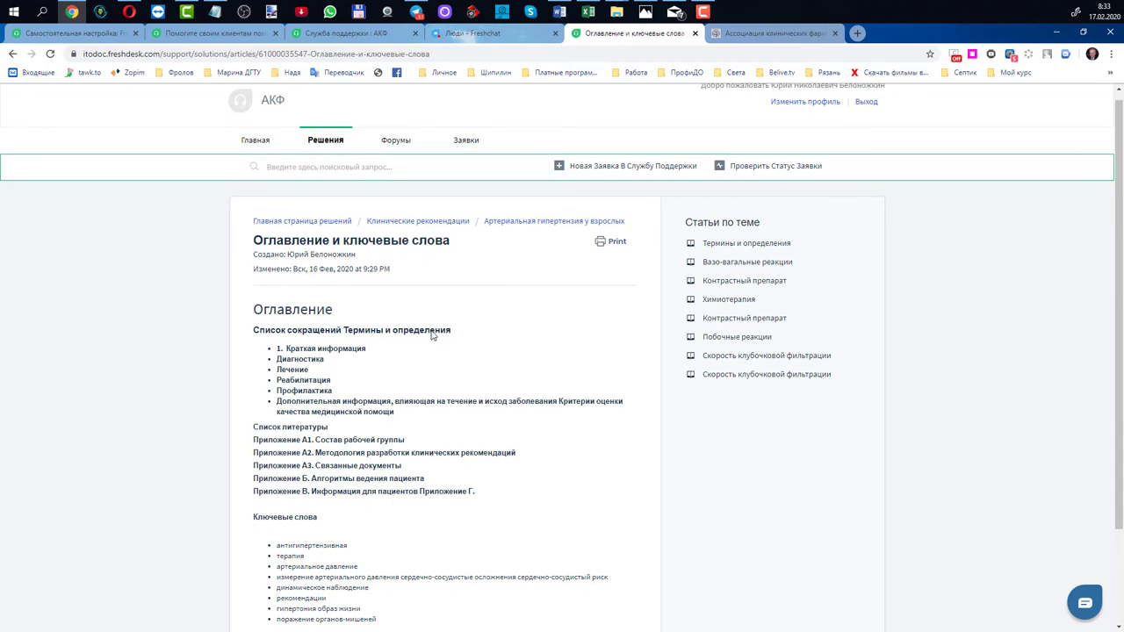
pyautogui.scroll(-3, 418, 367)
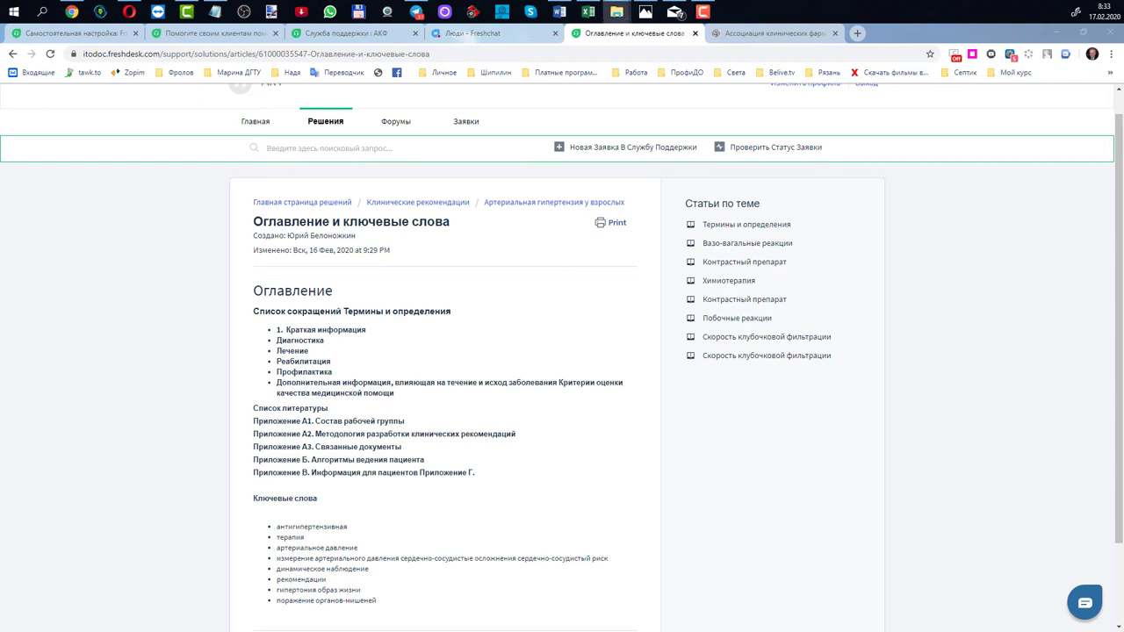
# Step: Open the "Артериальная гипертензия у взрослых" folder in File Explorer and move its window clear of the article heading
pyautogui.click(616, 12)
pyautogui.moveTo(256, 110); pyautogui.dragTo(575, 140)
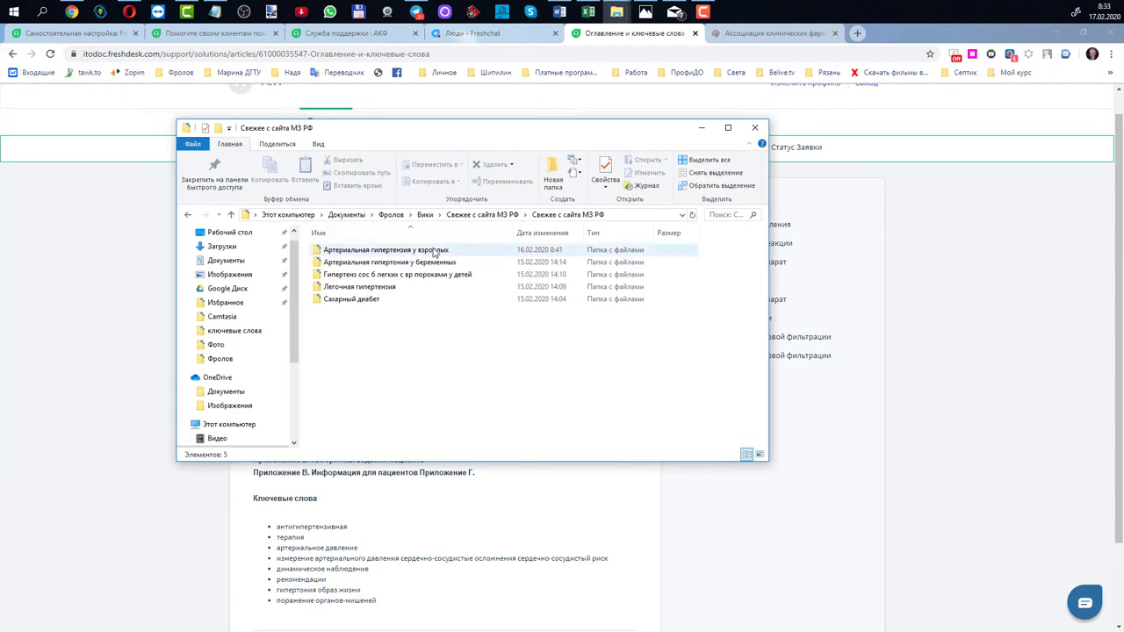
pyautogui.doubleClick(433, 251)
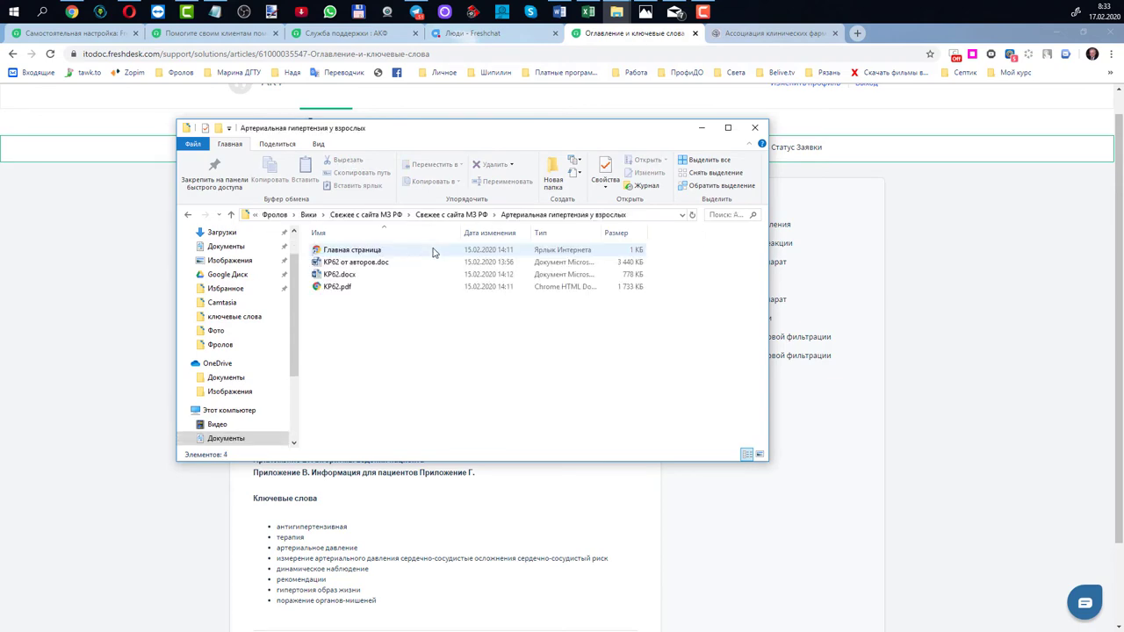
pyautogui.moveTo(489, 133); pyautogui.dragTo(489, 172)
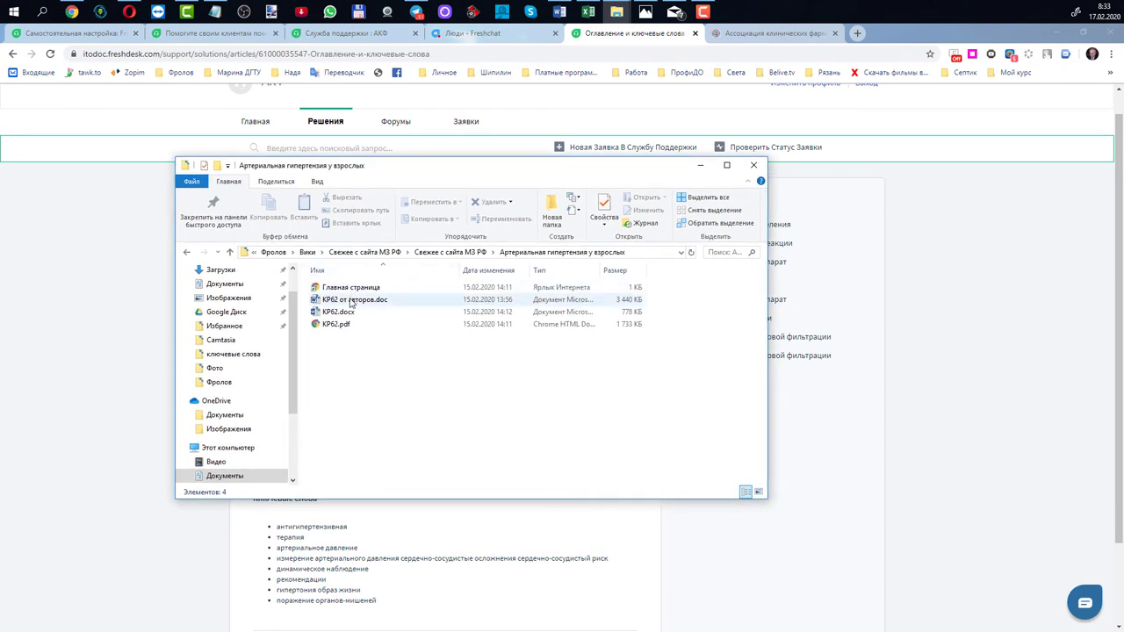
pyautogui.moveTo(525, 172); pyautogui.dragTo(557, 278)
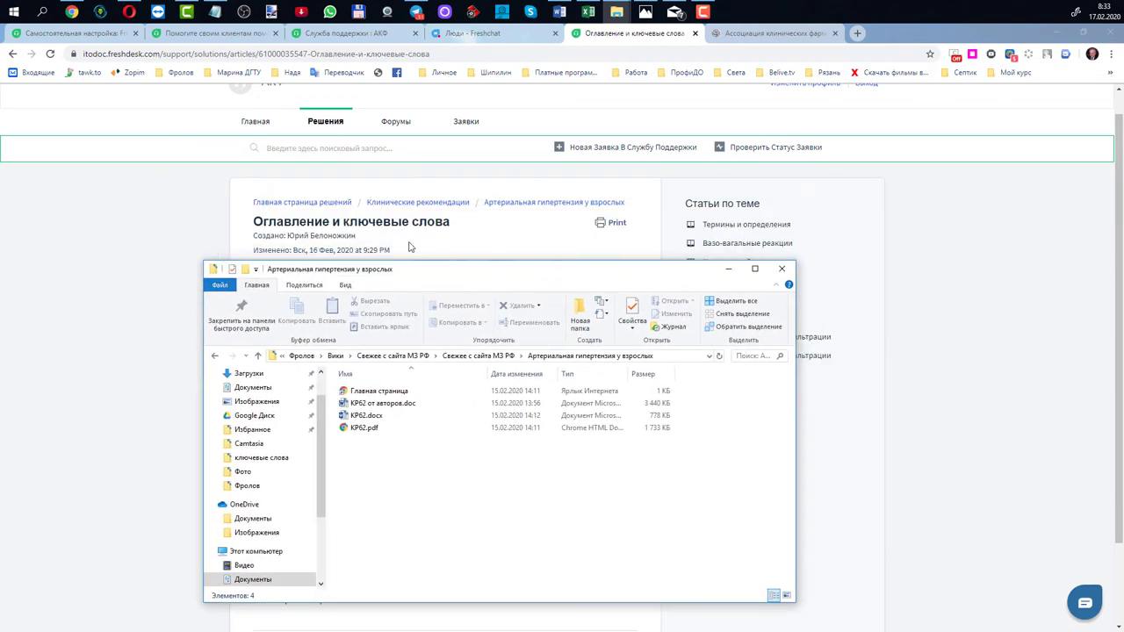
# Step: Open the portal's knowledge base overview and compare its categories and articles with the source files in the "Артериальная гипертензия у взрослых" folder
pyautogui.click(321, 203)
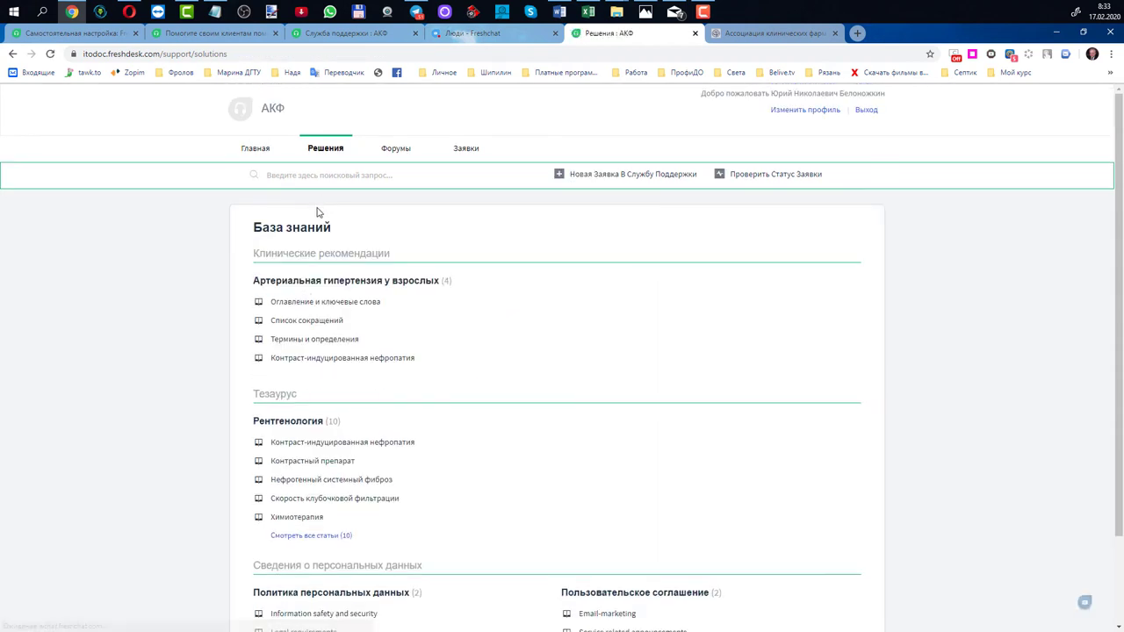
pyautogui.scroll(-2, 368, 360)
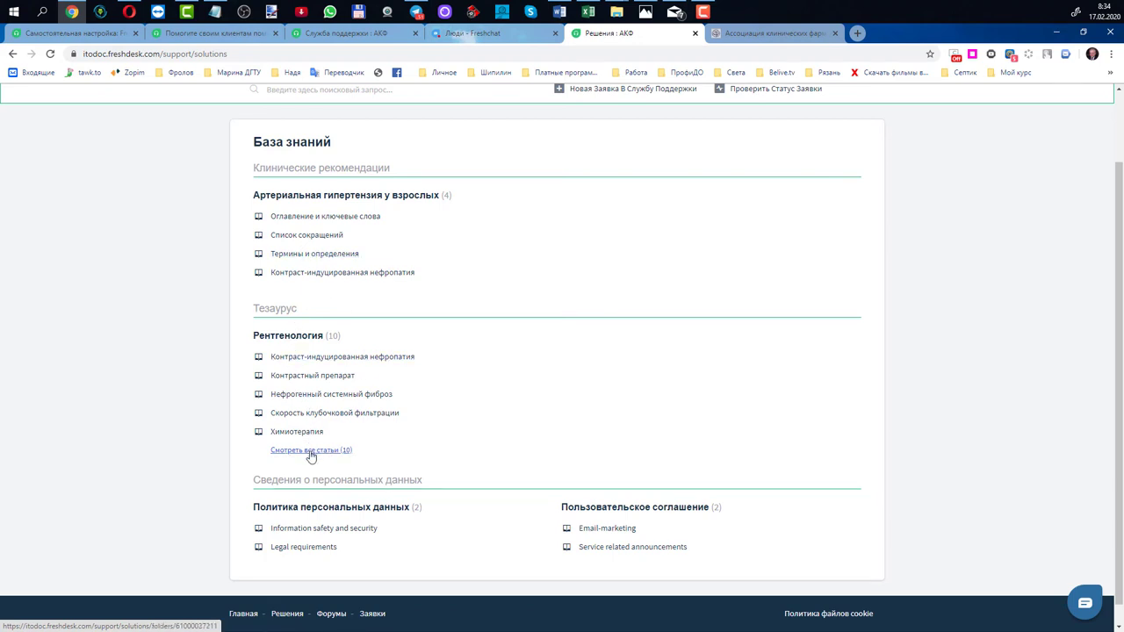
pyautogui.hotkey('alt', 'Tab')
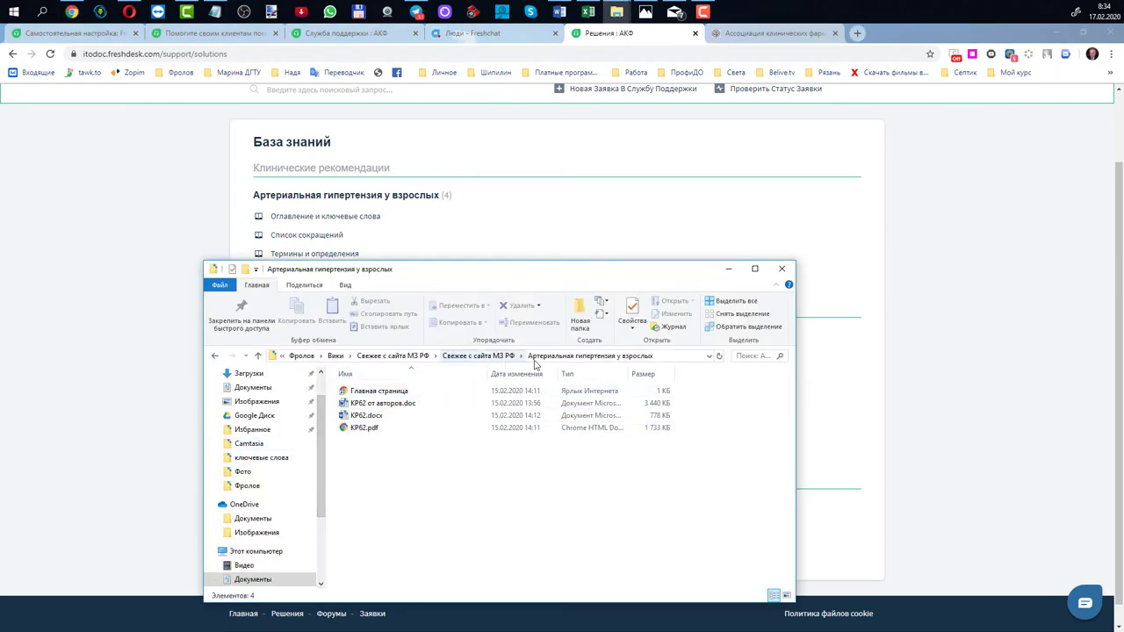
pyautogui.moveTo(524, 277); pyautogui.dragTo(580, 217)
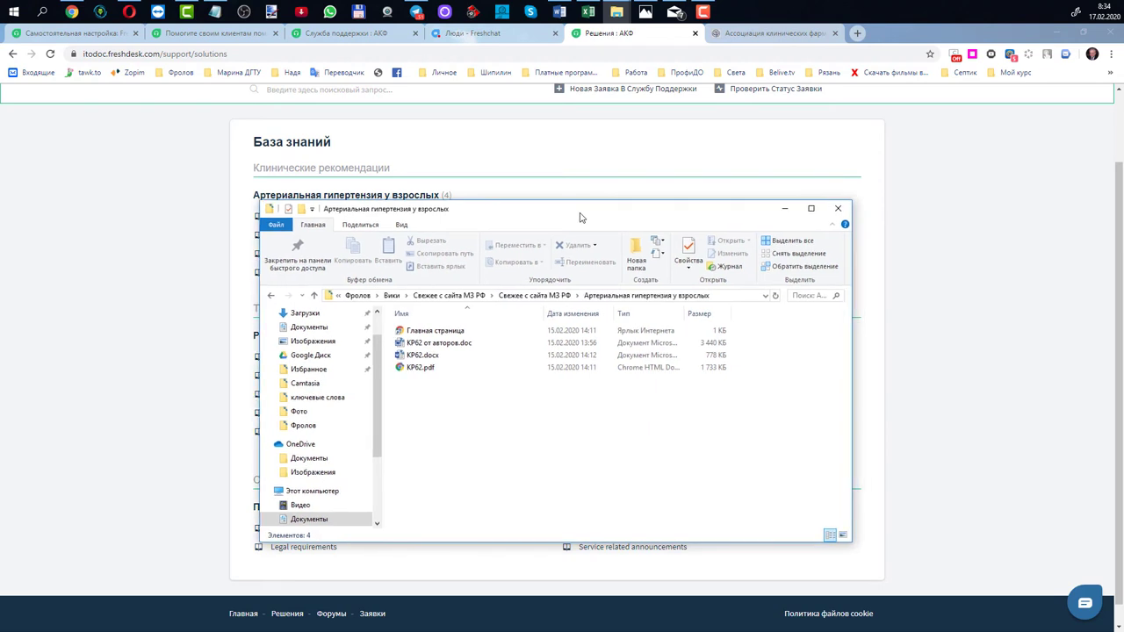
pyautogui.hotkey('alt', 'Tab')
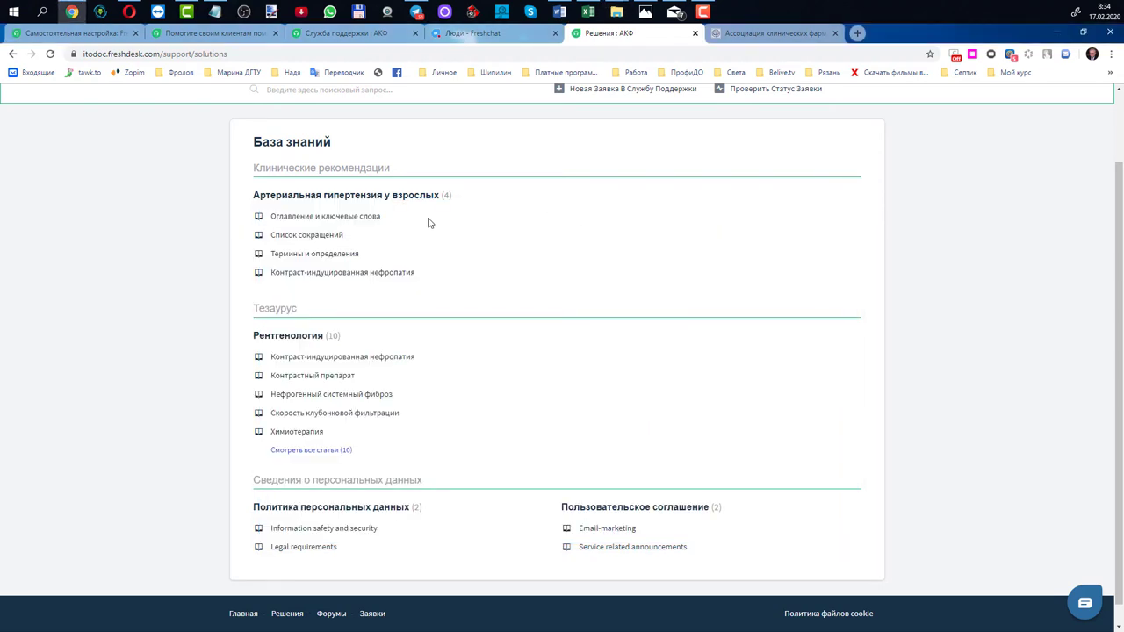
# Step: Activate the search field on the portal's knowledge base overview
pyautogui.scroll(1, 321, 350)
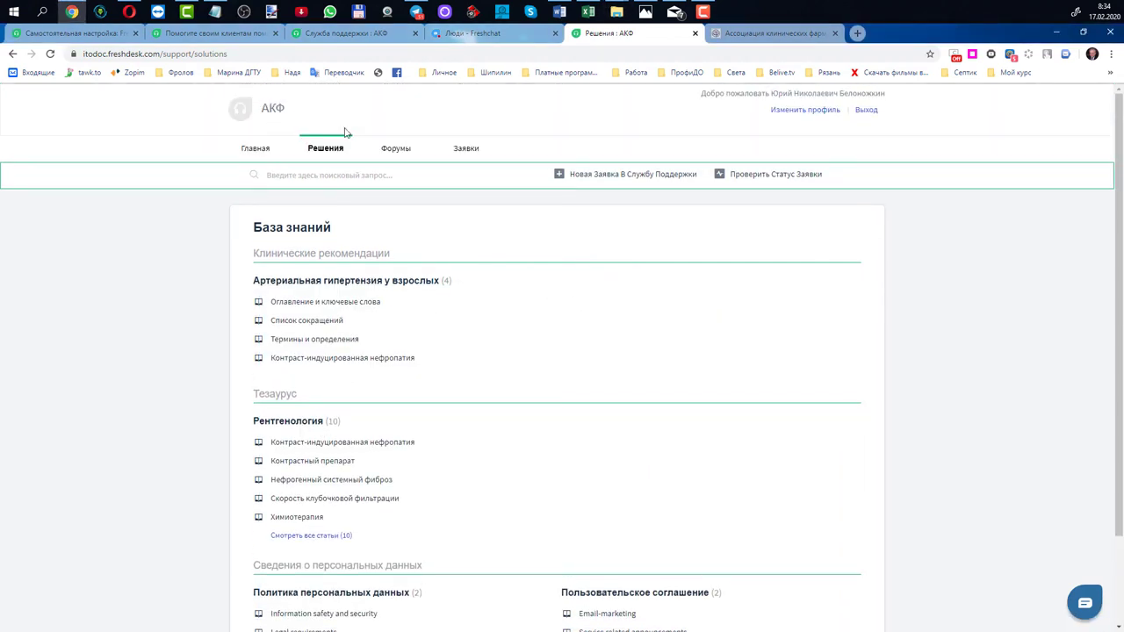
pyautogui.click(312, 174)
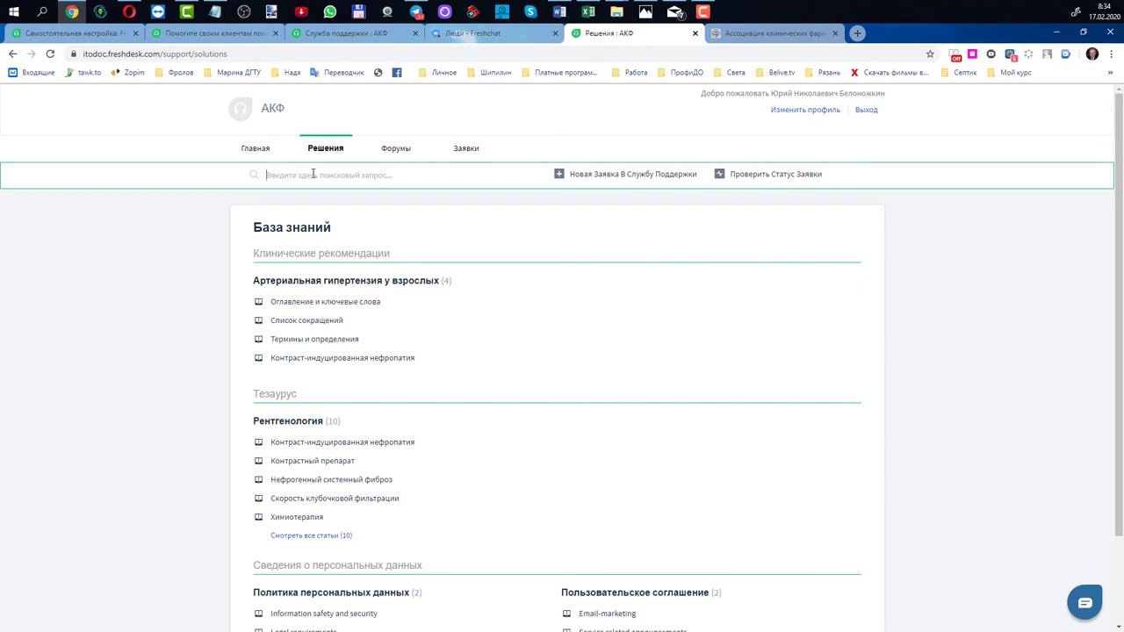
pyautogui.middleClick(175, 284)
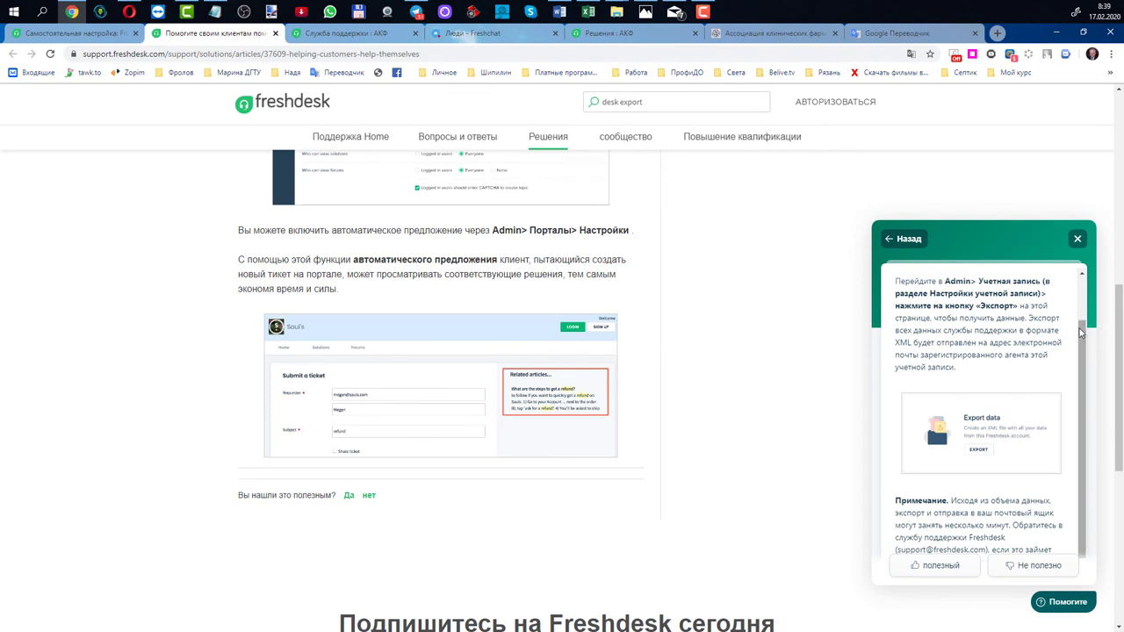
# Step: Read the article on exporting helpdesk data in the Freshdesk help widget and rate it as helpful
pyautogui.scroll(-1, 1080, 354)
pyautogui.moveTo(1080, 354); pyautogui.dragTo(1064, 279)
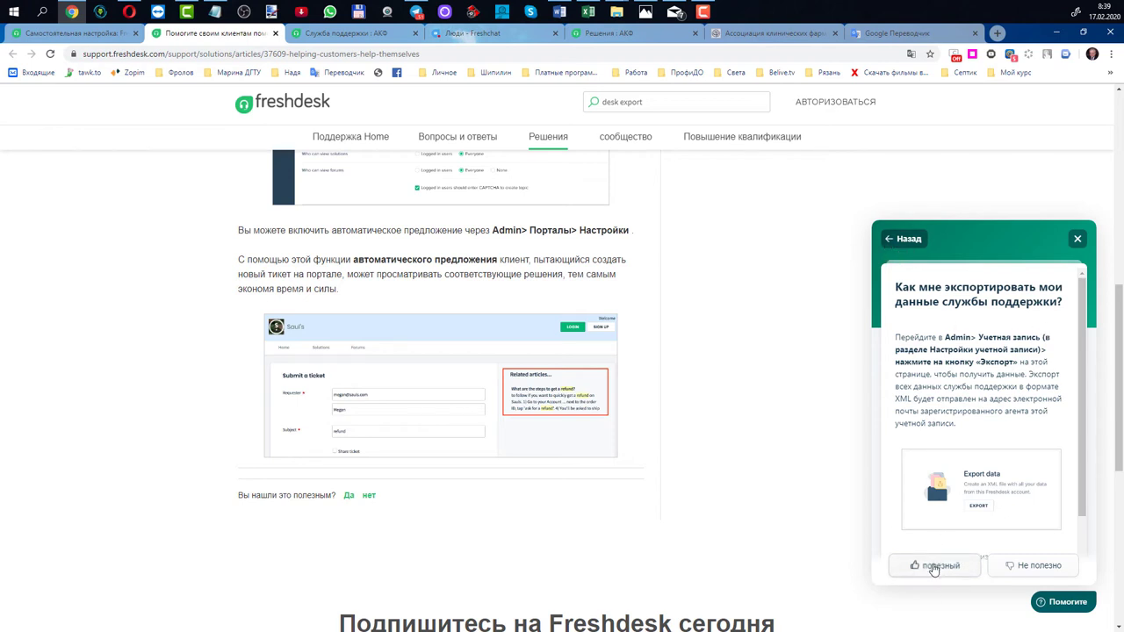
pyautogui.click(935, 568)
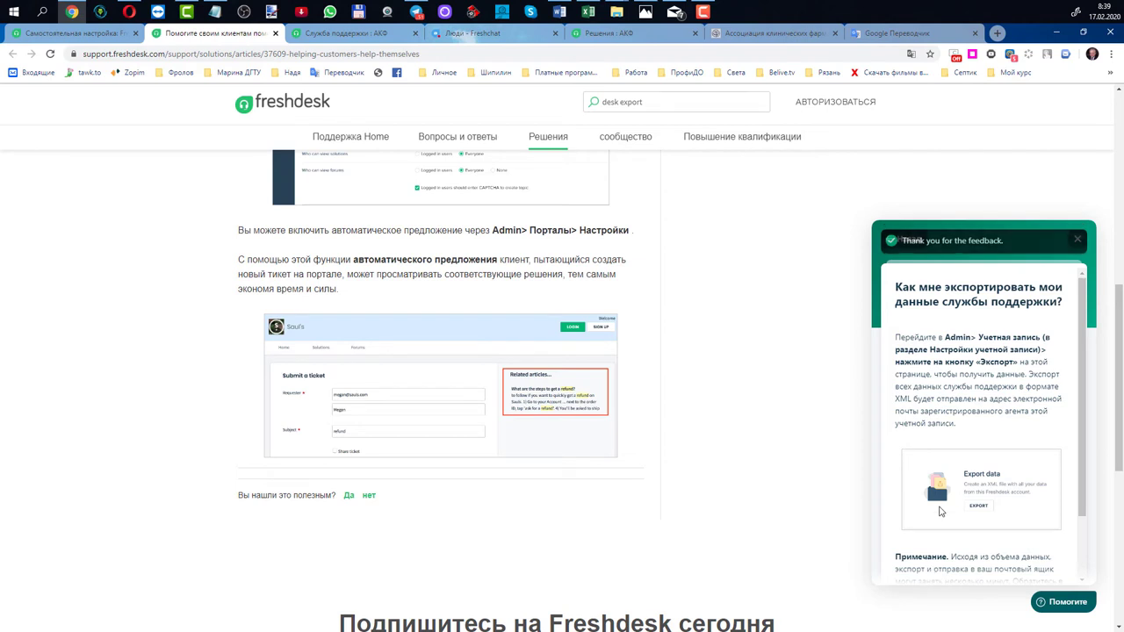
# Step: Return to the help widget's list of export articles and reopen "How do I export my helpdesk data?"
pyautogui.click(885, 243)
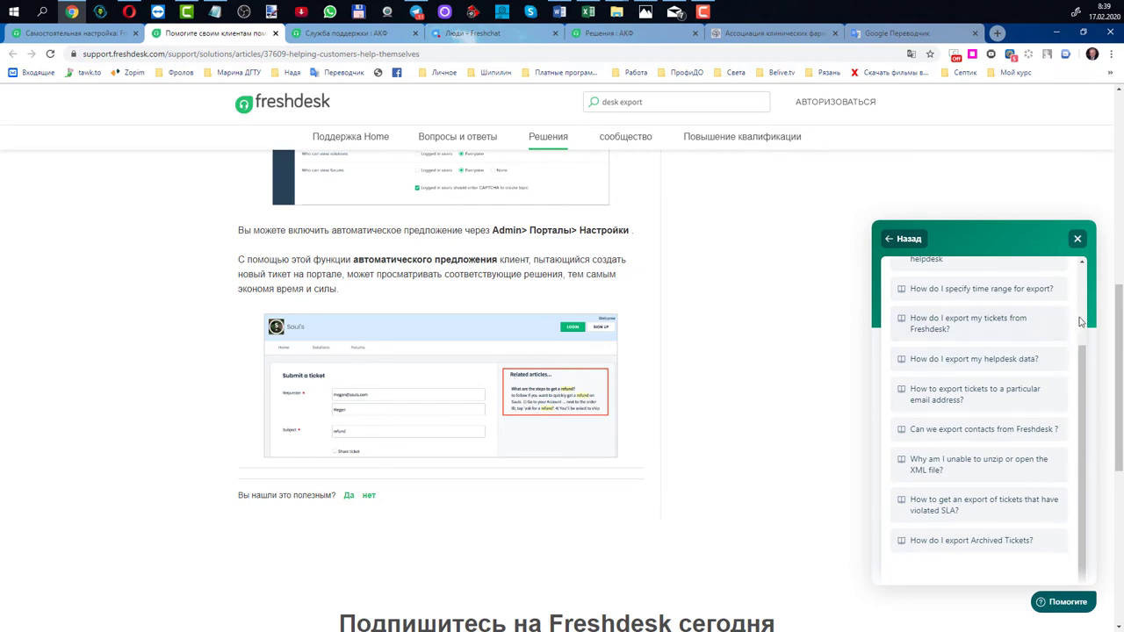
pyautogui.moveTo(1085, 355); pyautogui.dragTo(1086, 329)
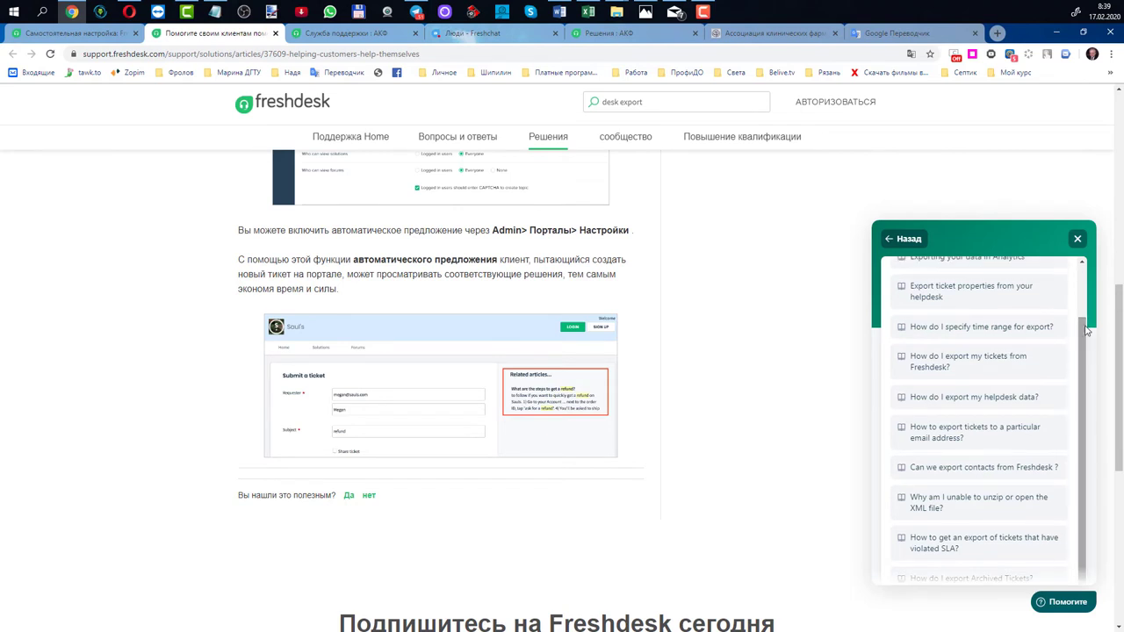
pyautogui.click(1017, 400)
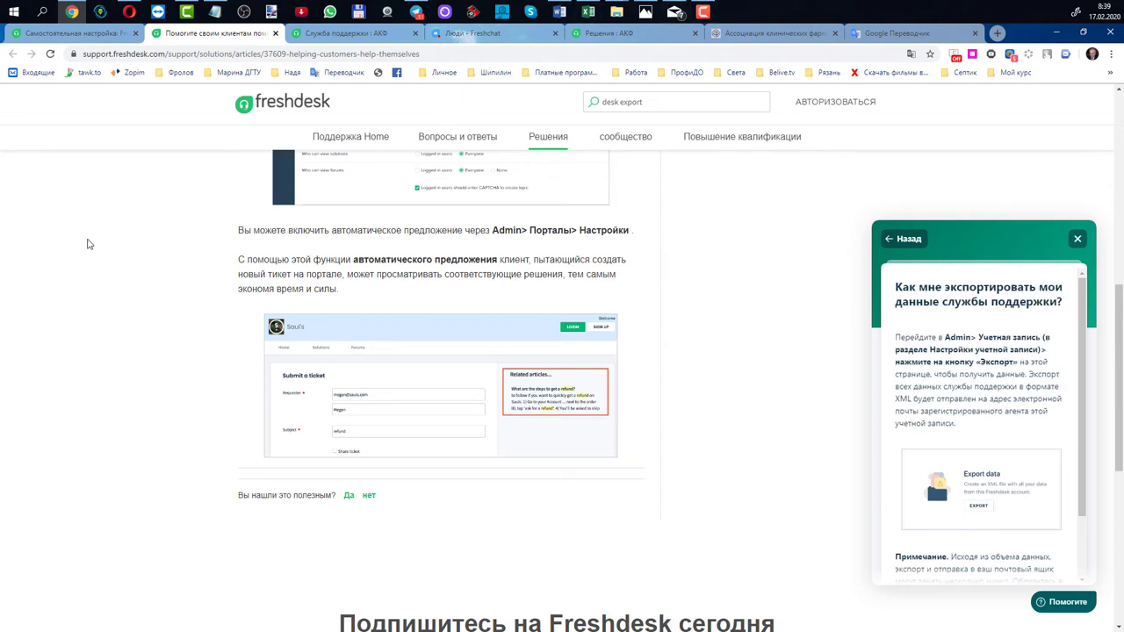
# Step: Shorten the Freshdesk support site's search query to "desk" to bring up article suggestions
pyautogui.scroll(2, 123, 246)
pyautogui.scroll(2, 123, 246)
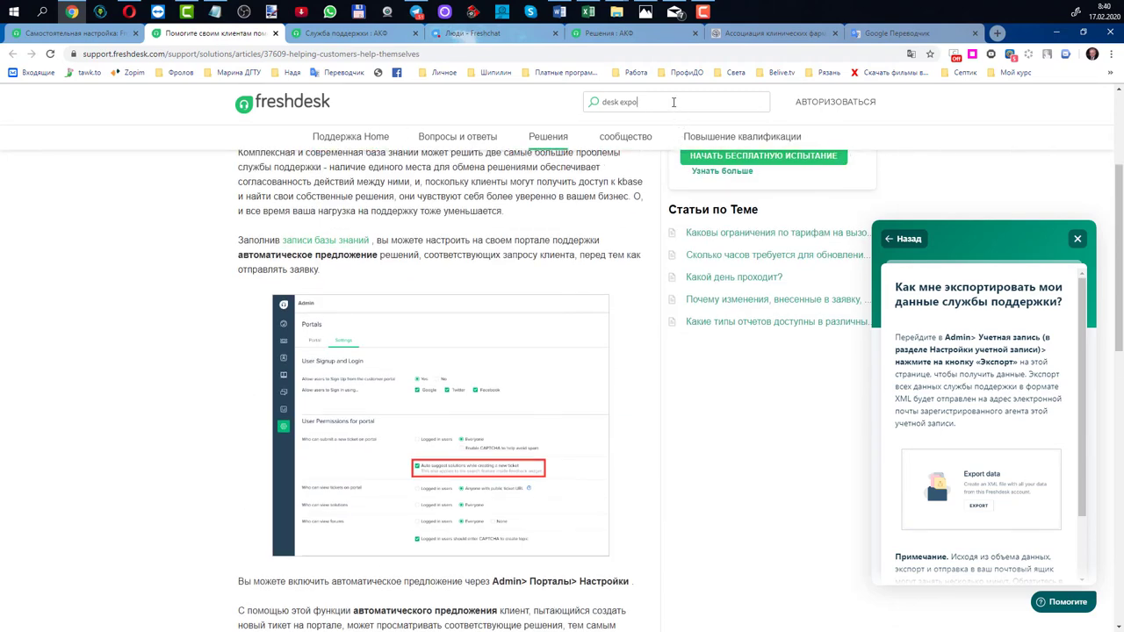
pyautogui.press('BackSpace')
pyautogui.press('BackSpace')
pyautogui.press('BackSpace')
pyautogui.press('BackSpace')
pyautogui.press('BackSpace')
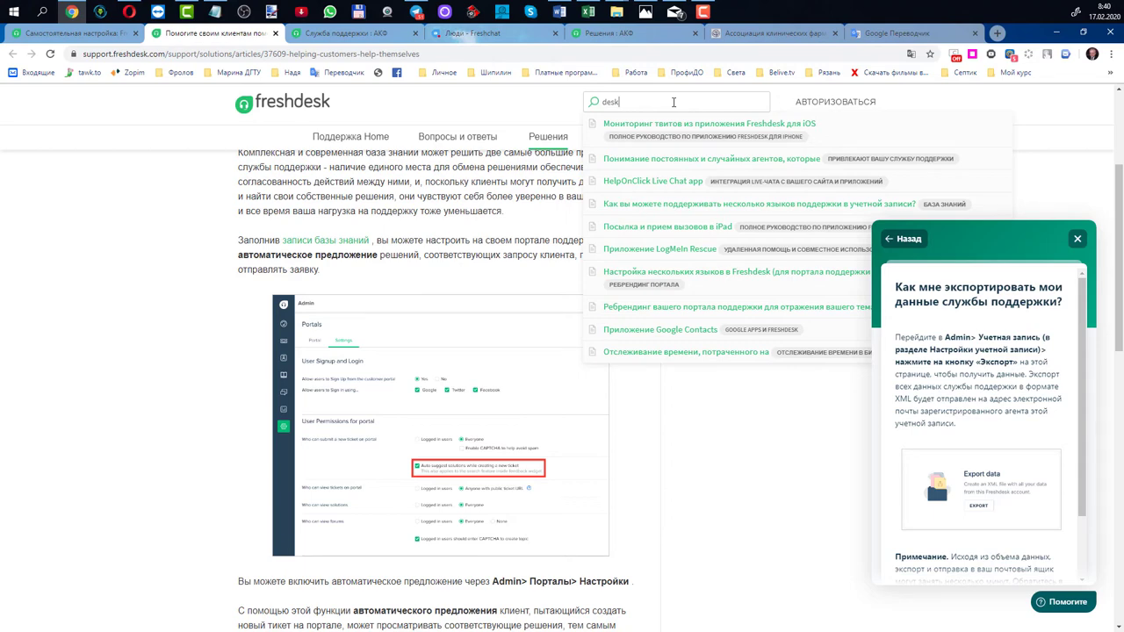
# Step: Switch to the clinpharmbook.ru site and open the "Полигон" project from the available projects
pyautogui.click(765, 33)
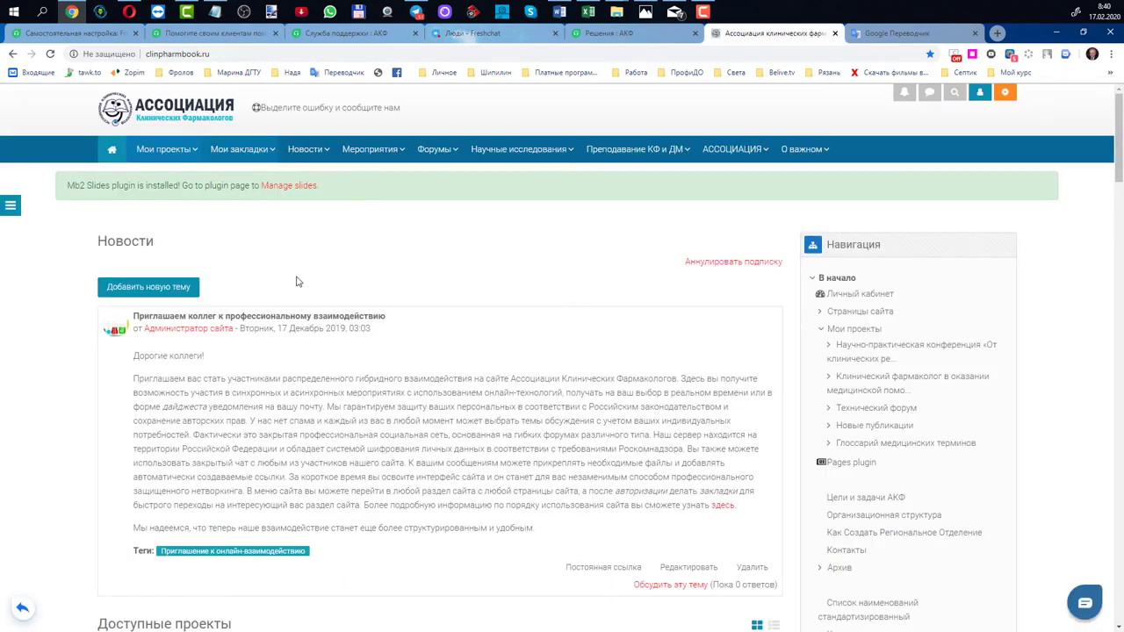
pyautogui.scroll(-4, 290, 281)
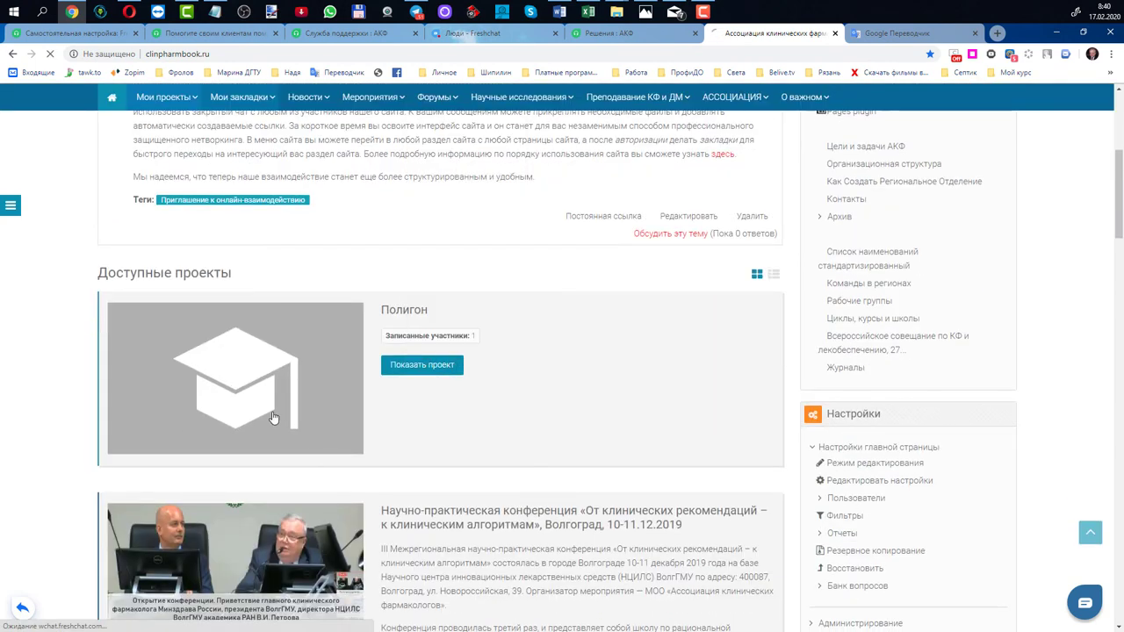
pyautogui.click(274, 418)
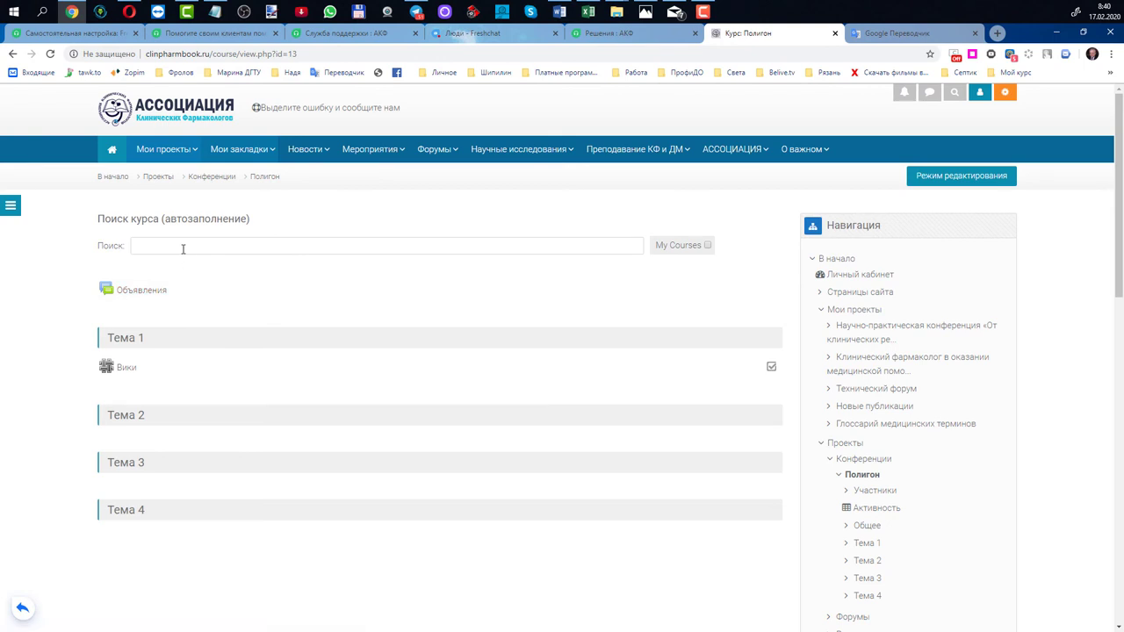
# Step: Search the courses for "конф" using the autocomplete search, and clear the query
pyautogui.click(182, 247)
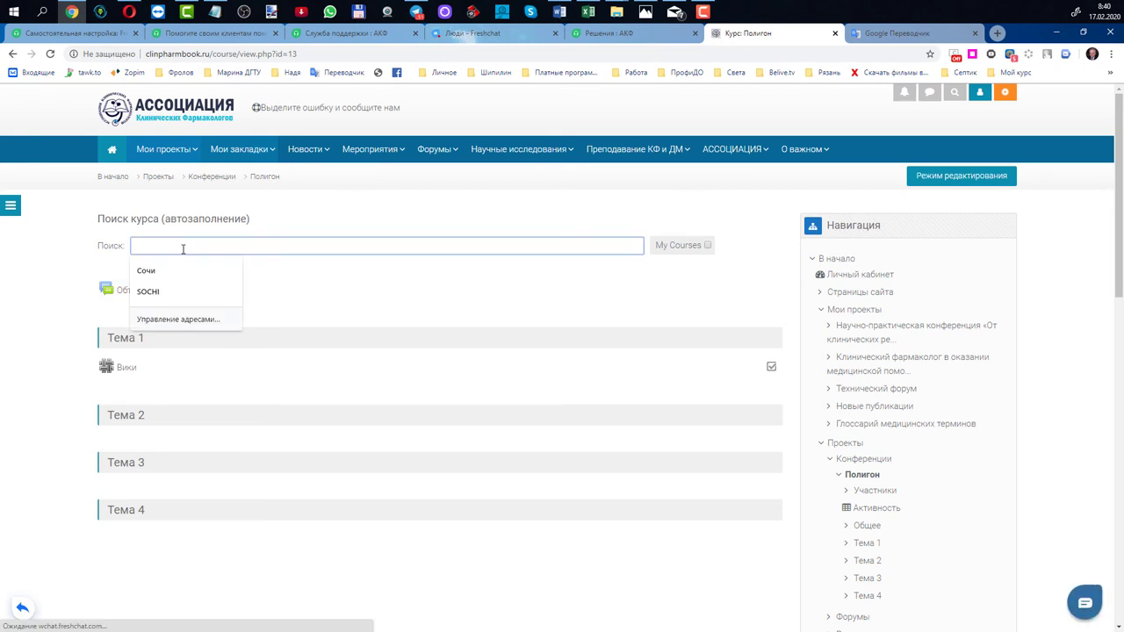
pyautogui.write('г')
pyautogui.press('BackSpace')
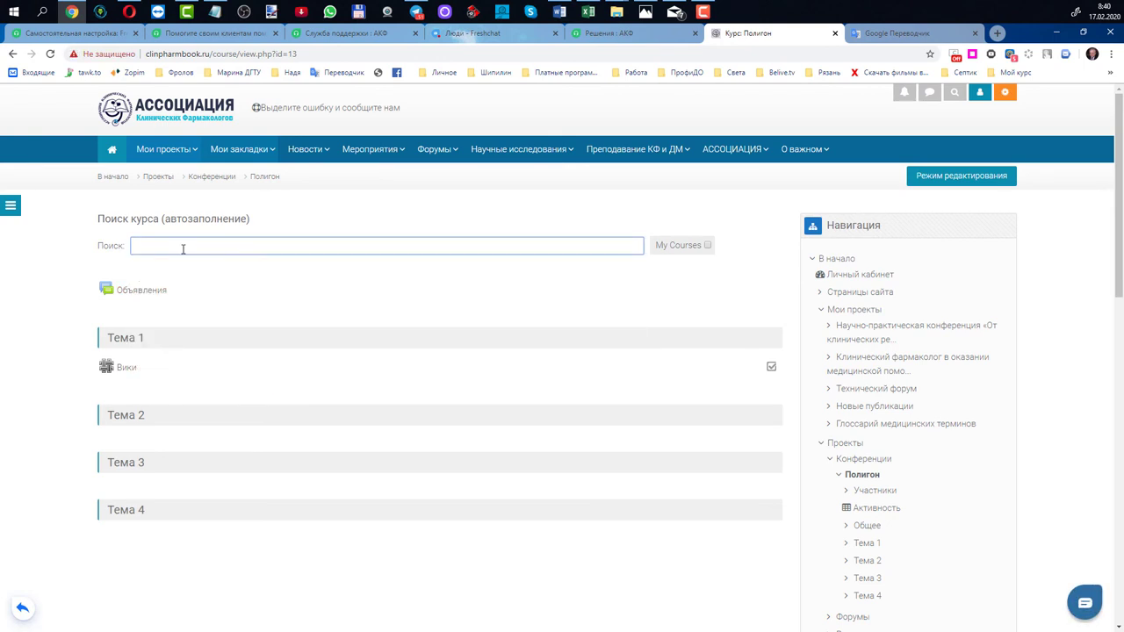
pyautogui.write('кон')
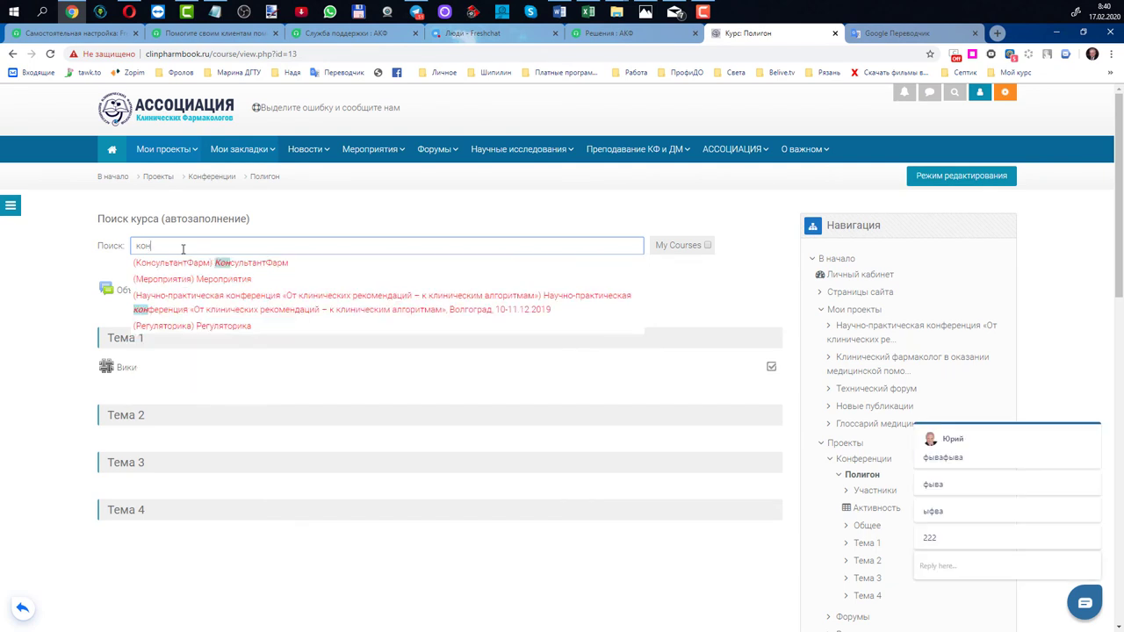
pyautogui.write('ф')
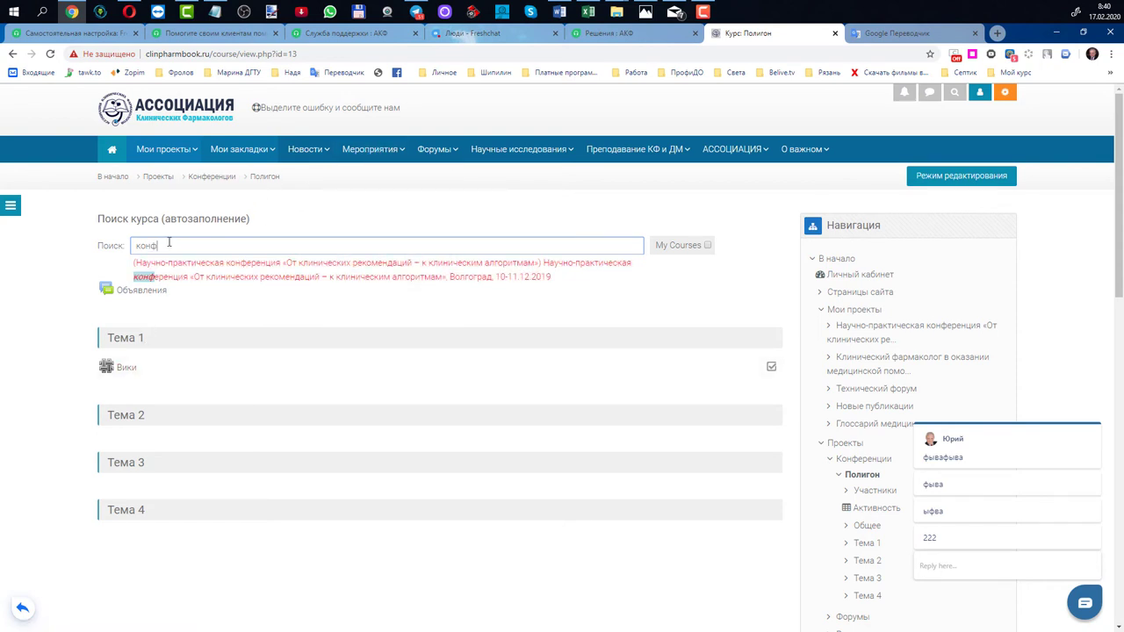
pyautogui.press('BackSpace')
pyautogui.press('BackSpace')
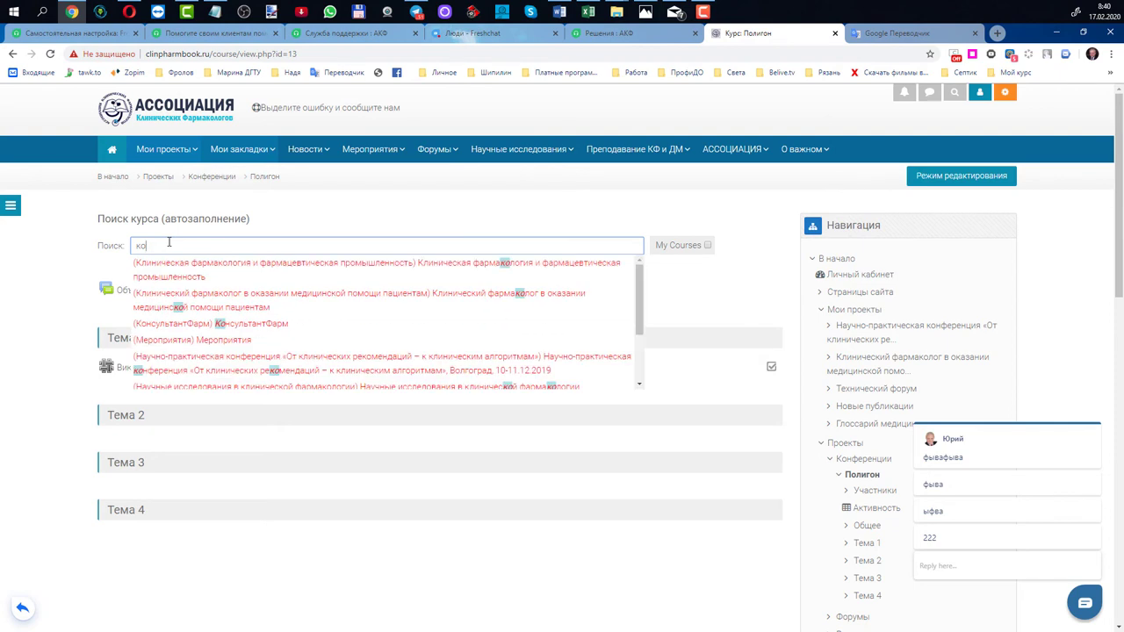
pyautogui.press('BackSpace')
pyautogui.press('BackSpace')
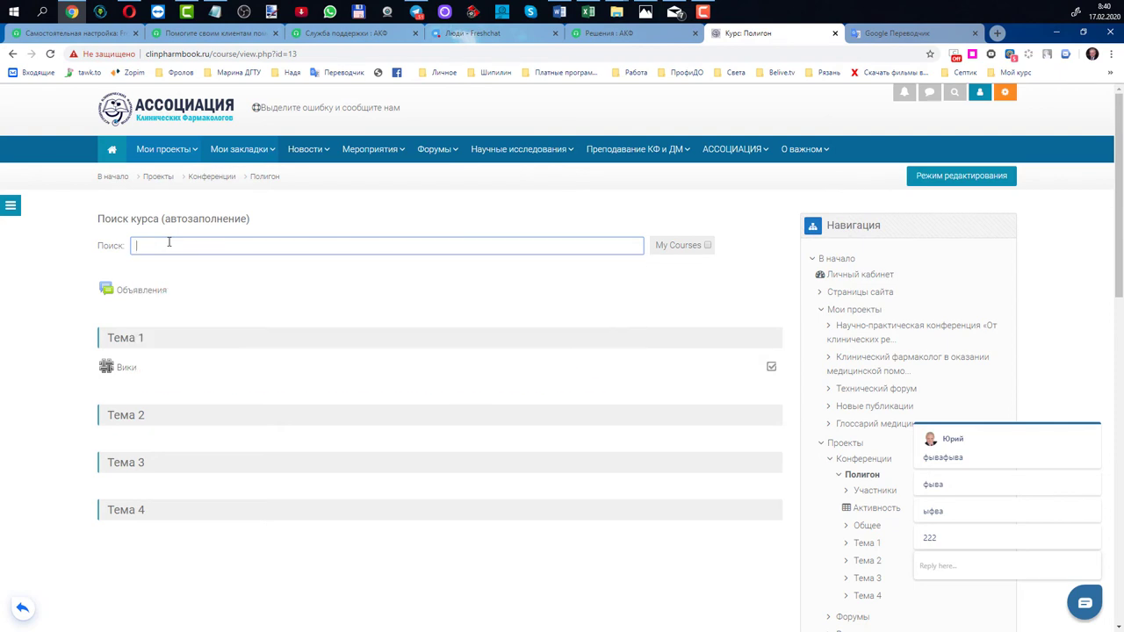
# Step: Open the "Вики" activity under "Тема 1", review its clinical guideline contents, and open the wiki's page map
pyautogui.click(128, 369)
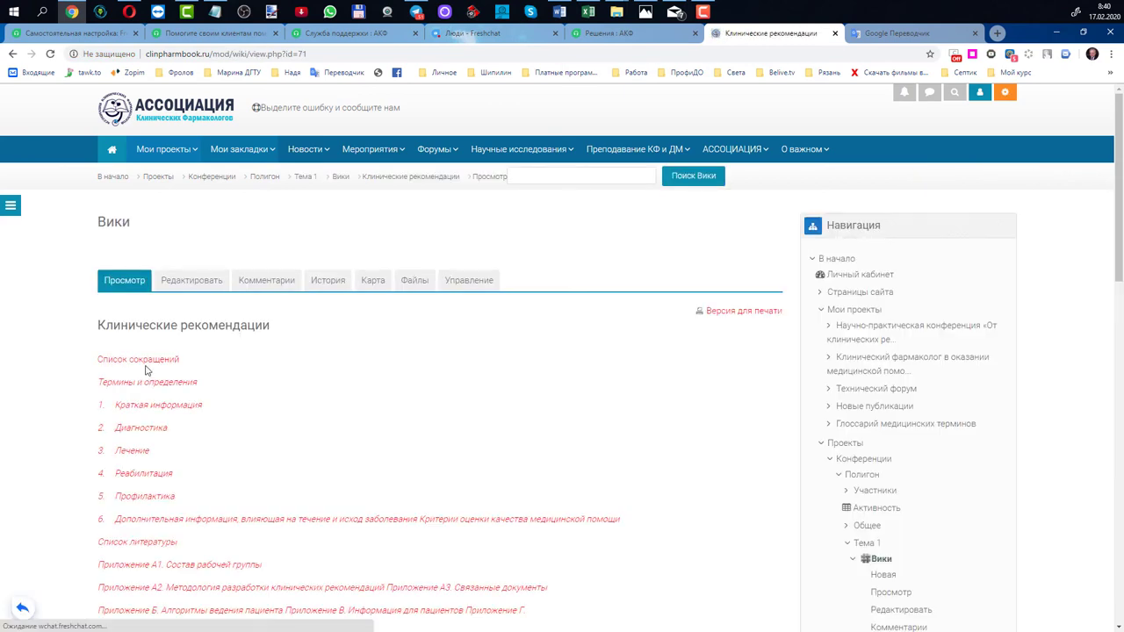
pyautogui.scroll(-2, 146, 372)
pyautogui.scroll(1, 146, 370)
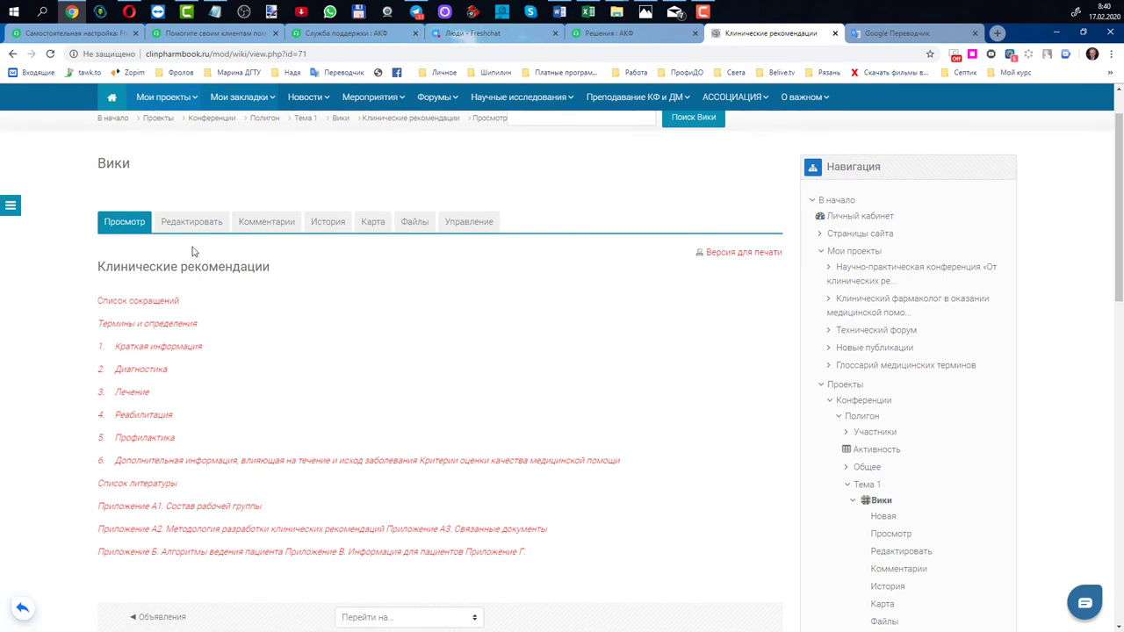
pyautogui.click(371, 225)
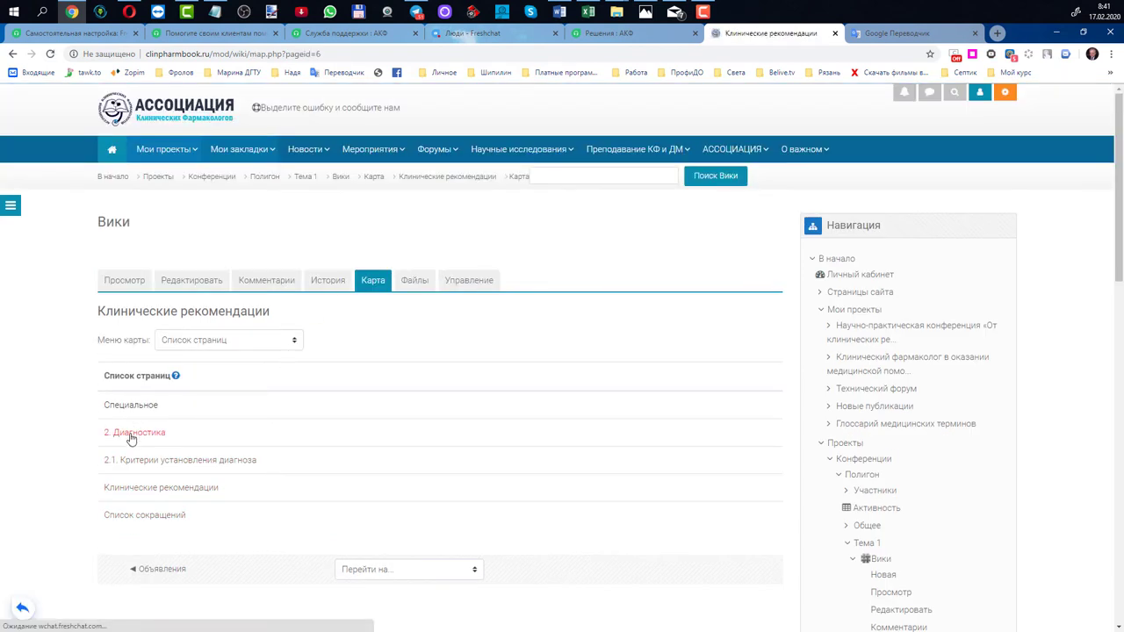
# Step: Open the wiki page "2.1. Критерии установления диагноза" from the page map and review its contents
pyautogui.click(128, 461)
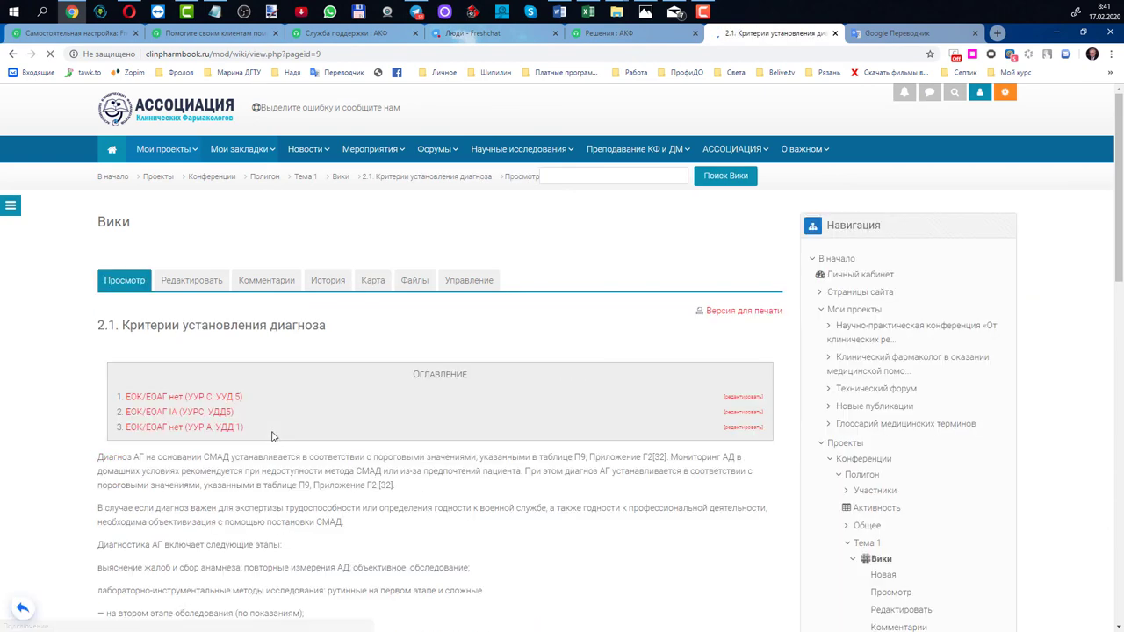
pyautogui.scroll(-3, 273, 434)
pyautogui.scroll(-8, 273, 432)
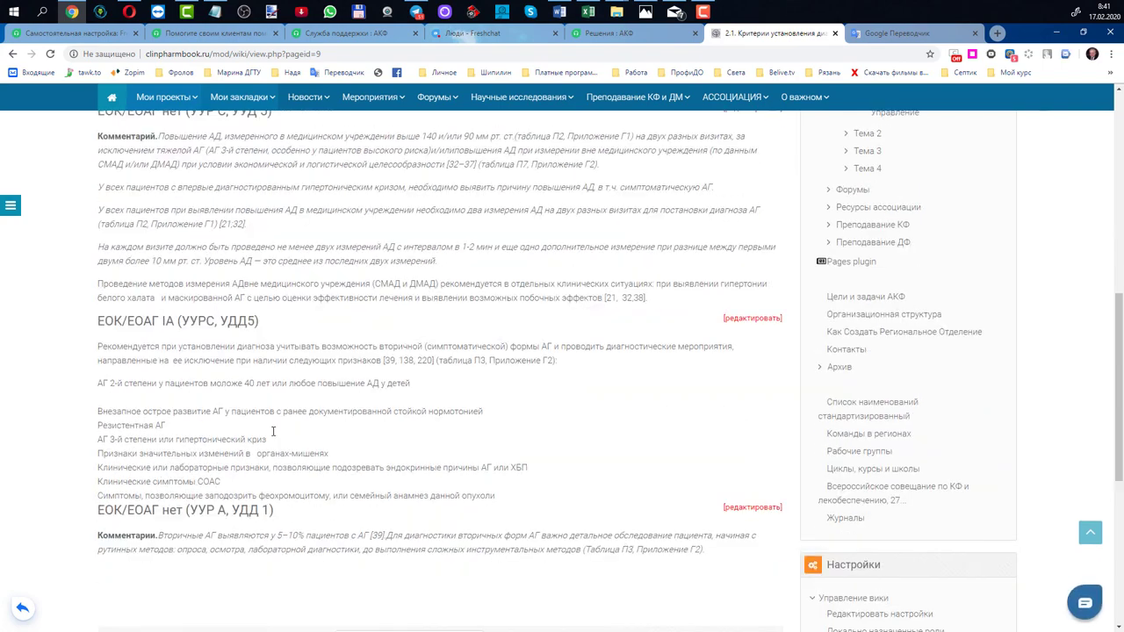
pyautogui.scroll(15, 398, 421)
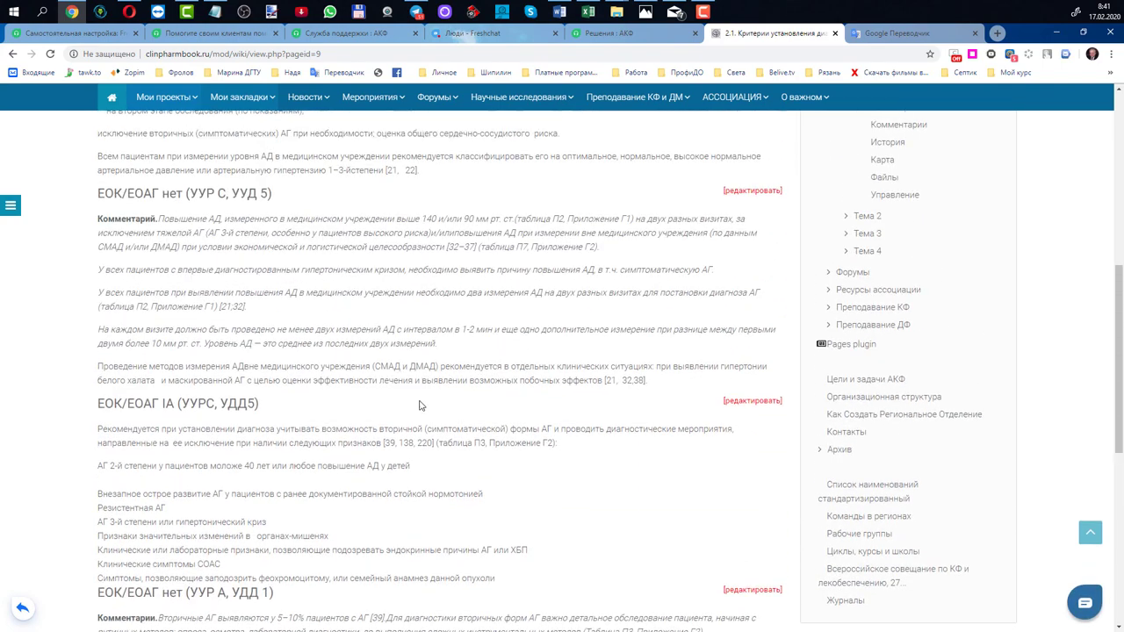
pyautogui.scroll(1, 438, 325)
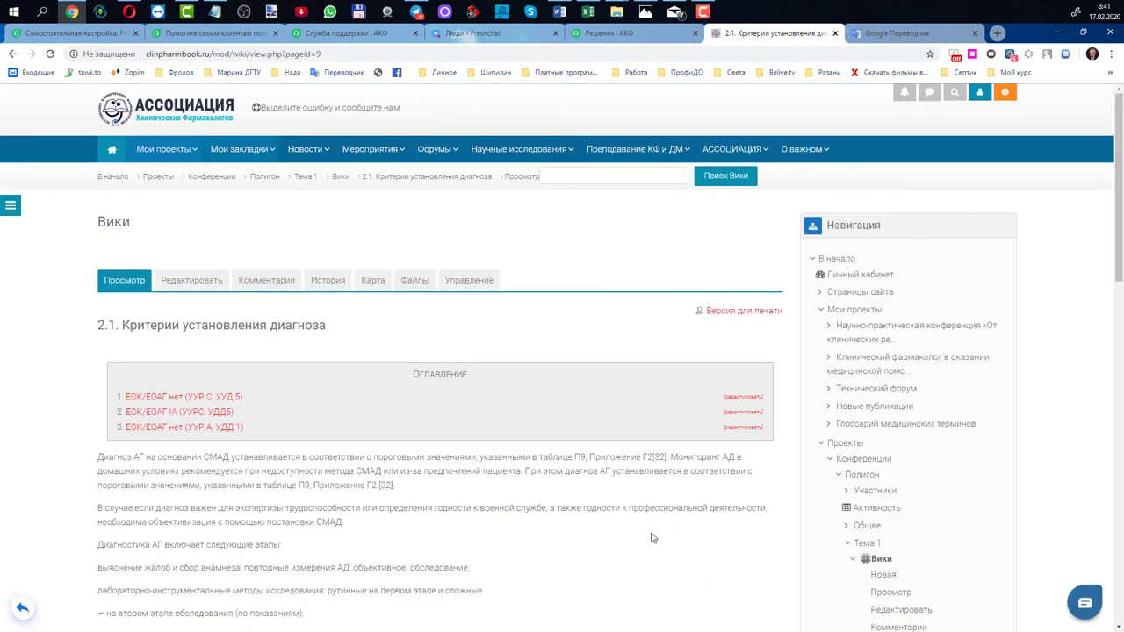
pyautogui.scroll(-1, 654, 537)
pyautogui.scroll(1, 627, 454)
pyautogui.scroll(-1, 627, 454)
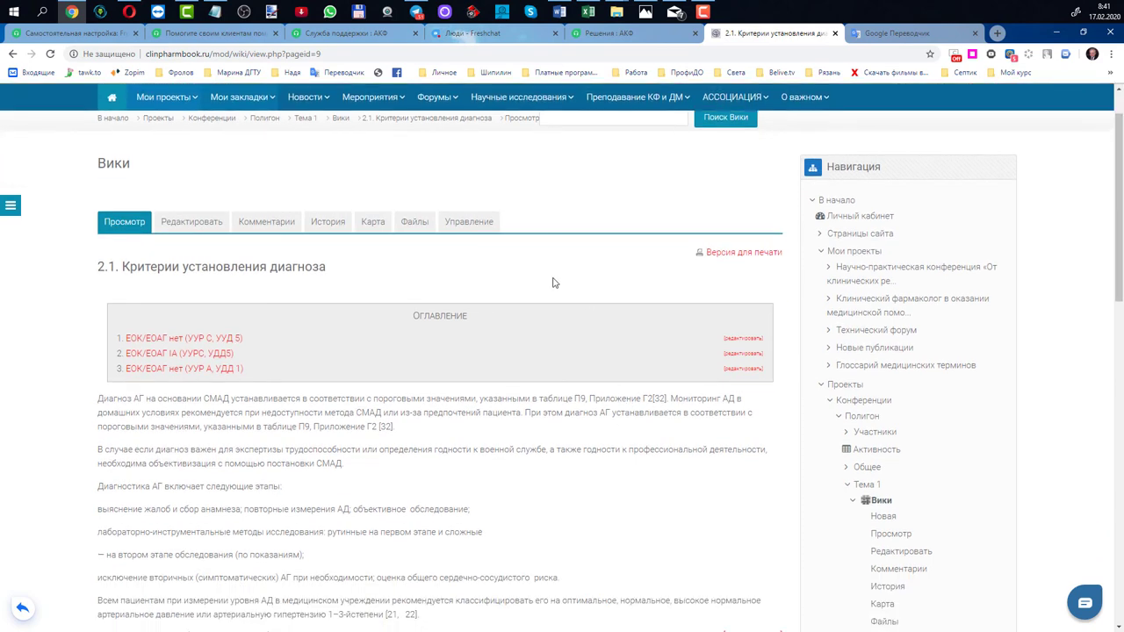
pyautogui.scroll(1, 562, 271)
# Step: Search the wiki for "диагноз" and review the pages found
pyautogui.click(556, 176)
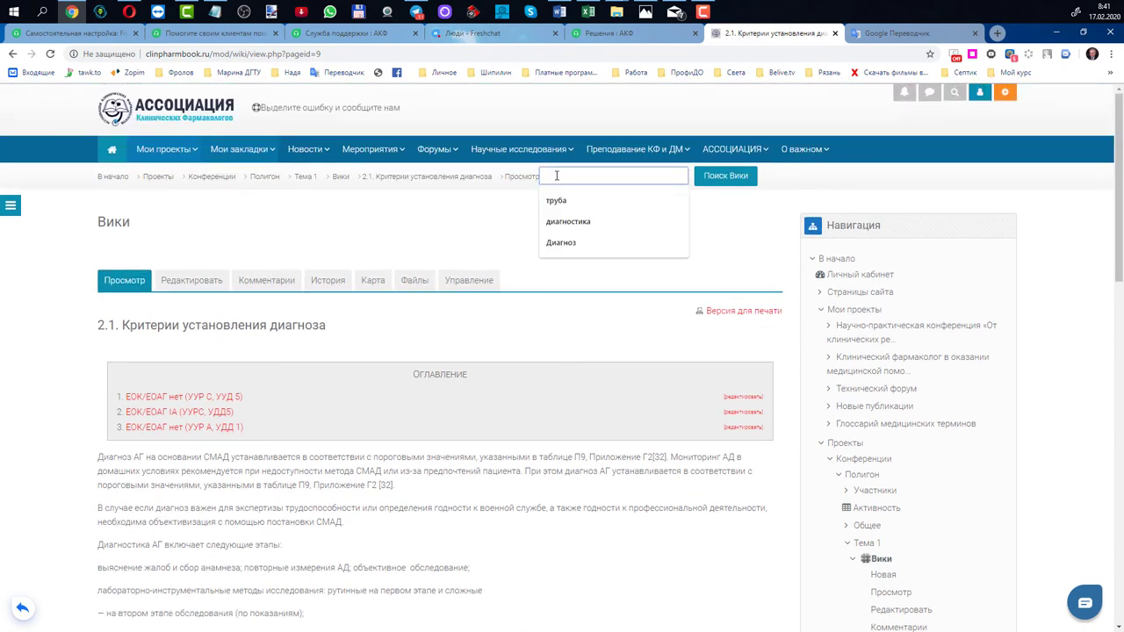
pyautogui.write('диа')
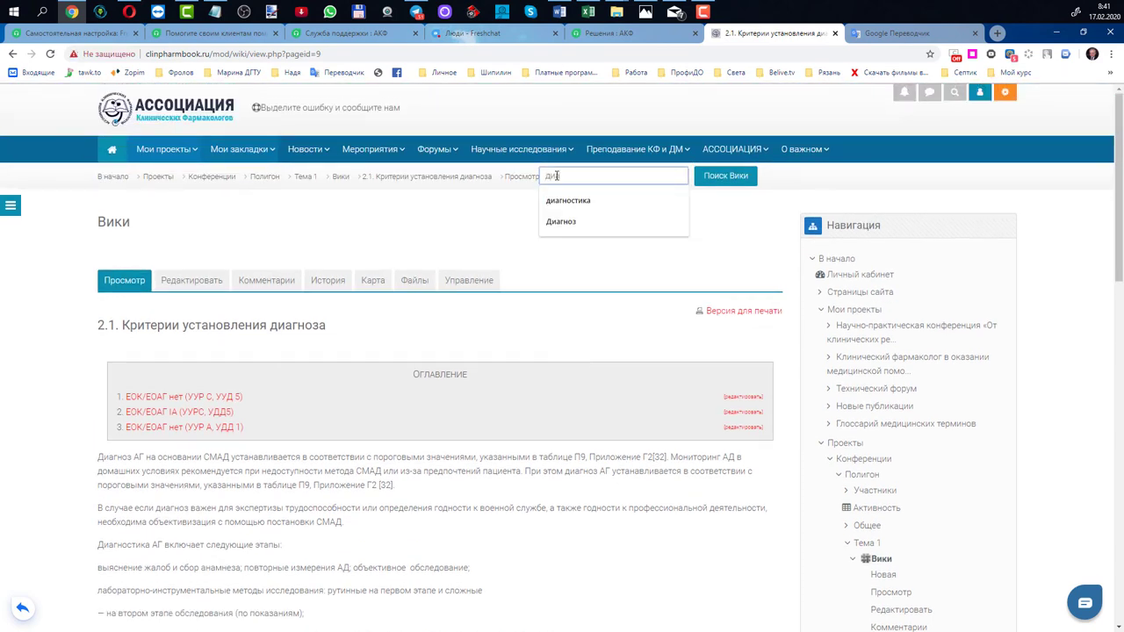
pyautogui.write('щ')
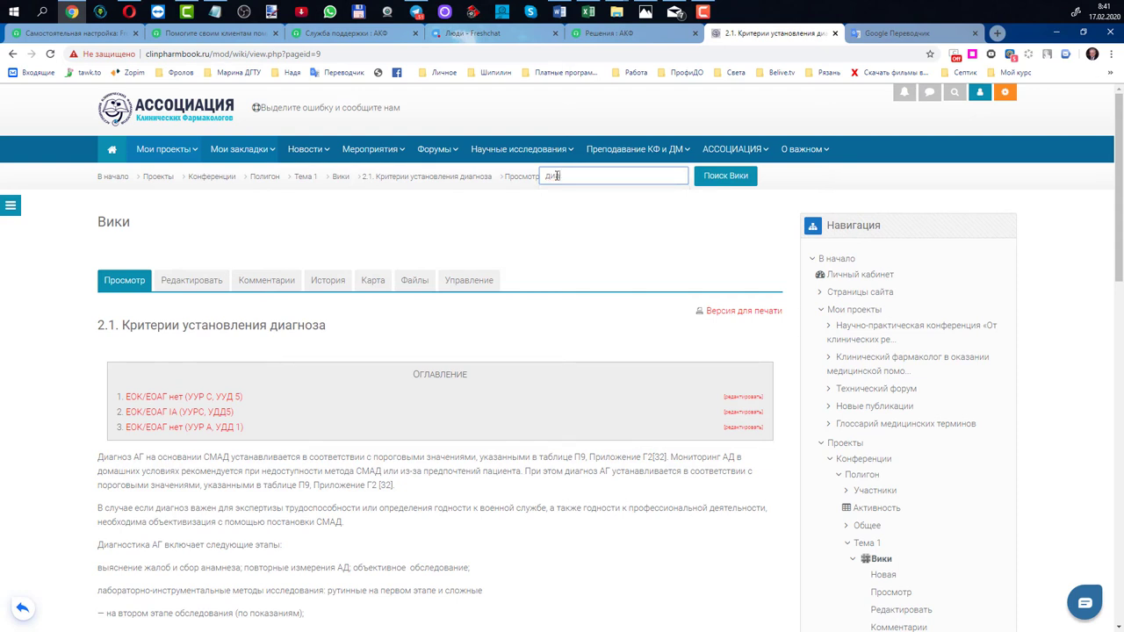
pyautogui.press('BackSpace')
pyautogui.write('агно')
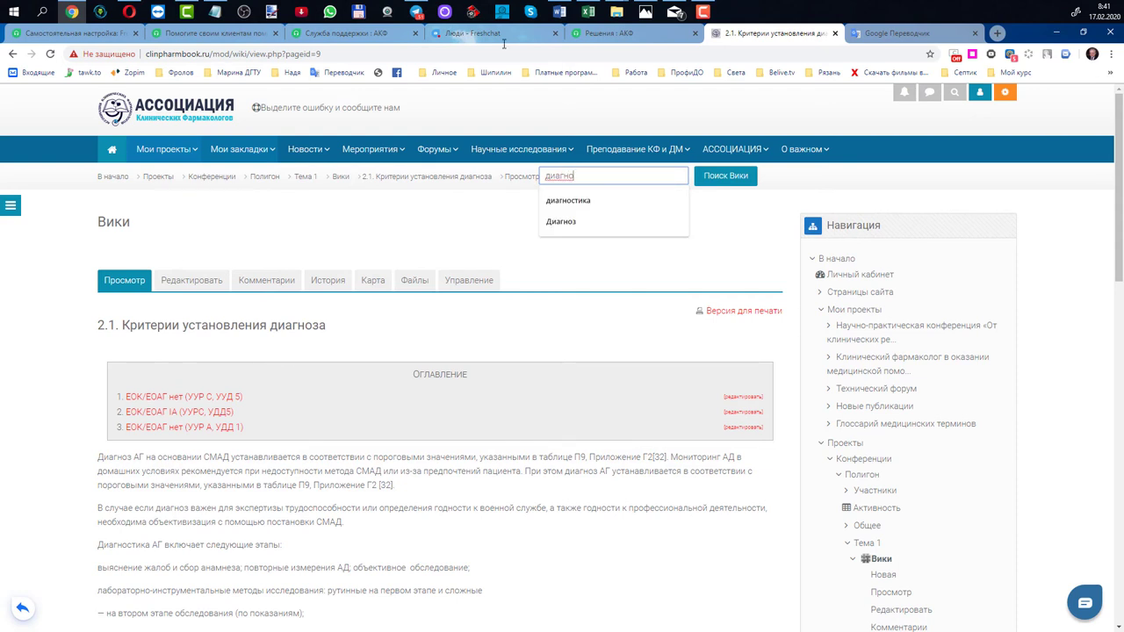
pyautogui.write('з')
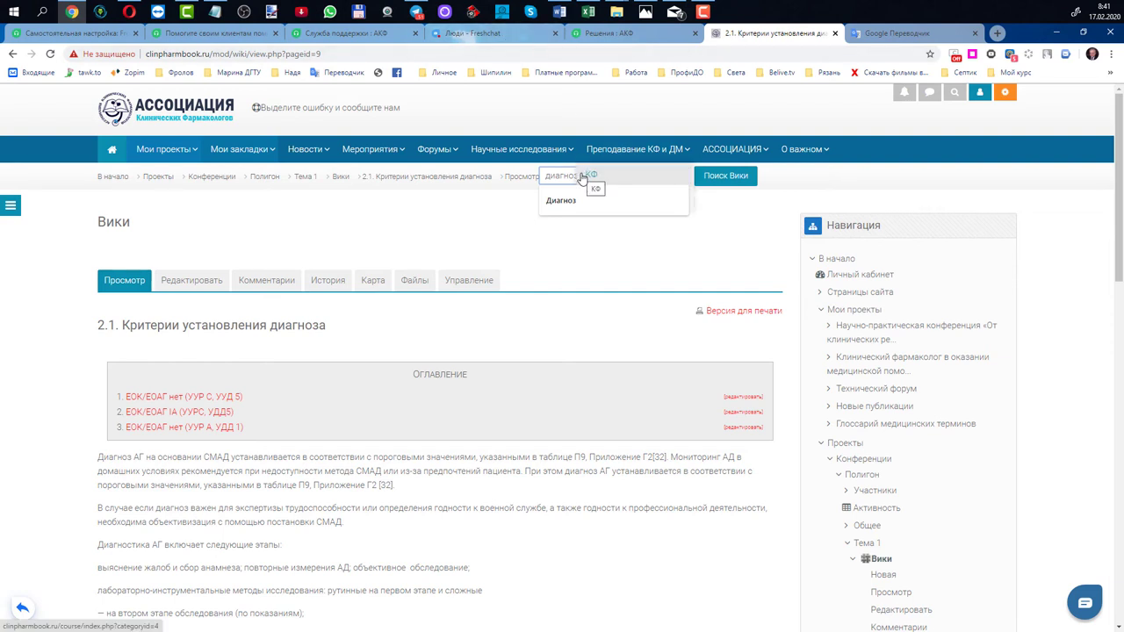
pyautogui.click(548, 183)
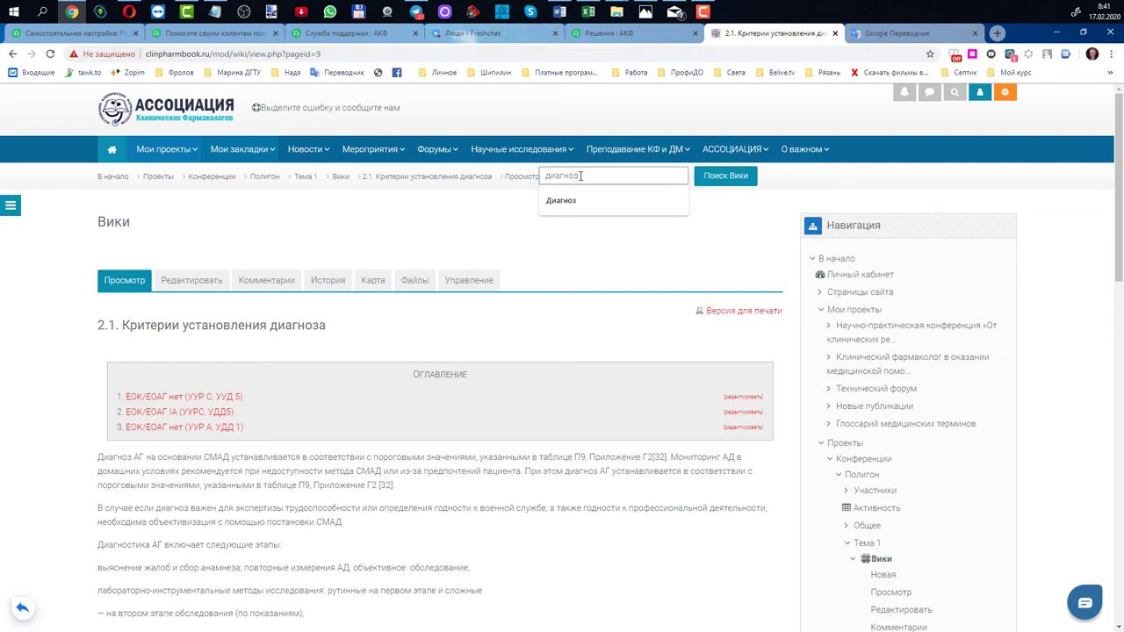
pyautogui.click(713, 180)
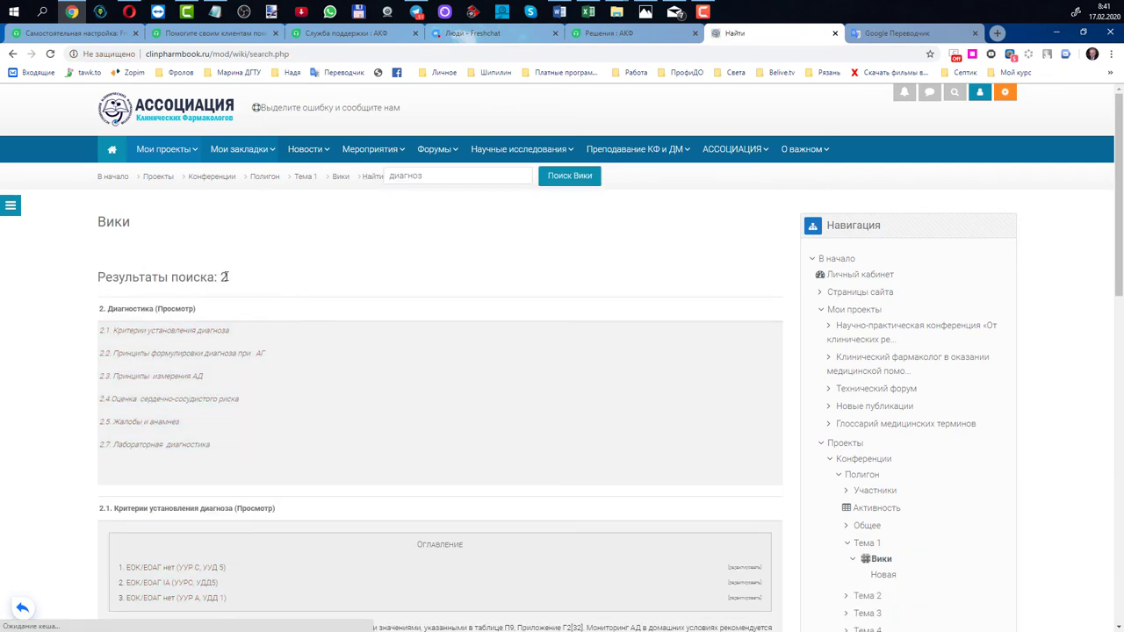
pyautogui.scroll(-1, 211, 271)
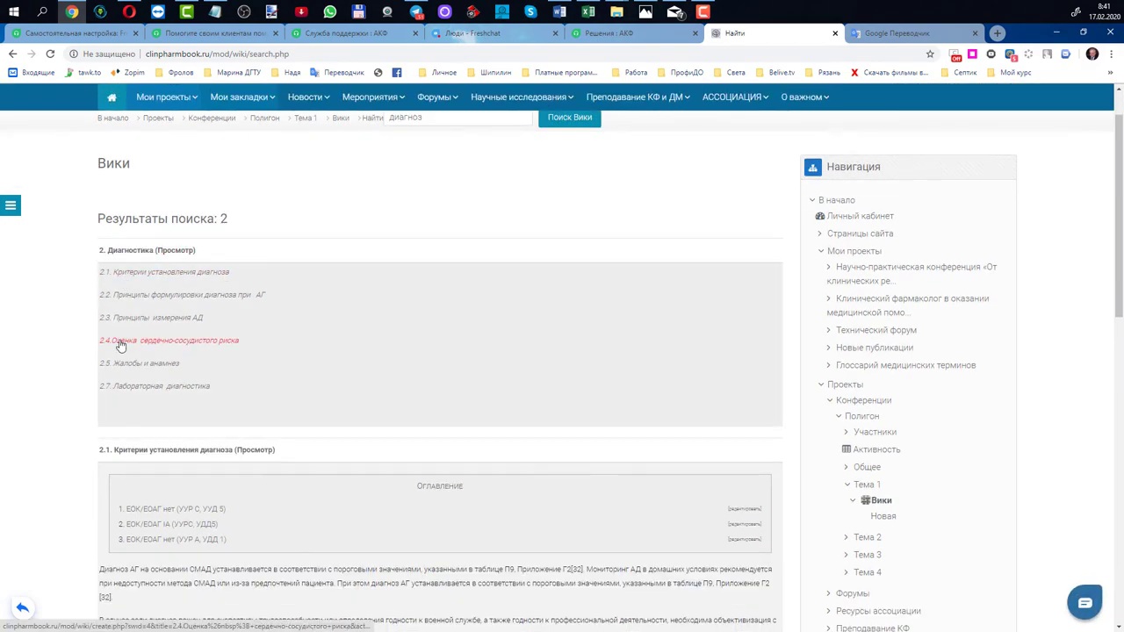
pyautogui.scroll(-2, 123, 344)
pyautogui.scroll(-7, 146, 373)
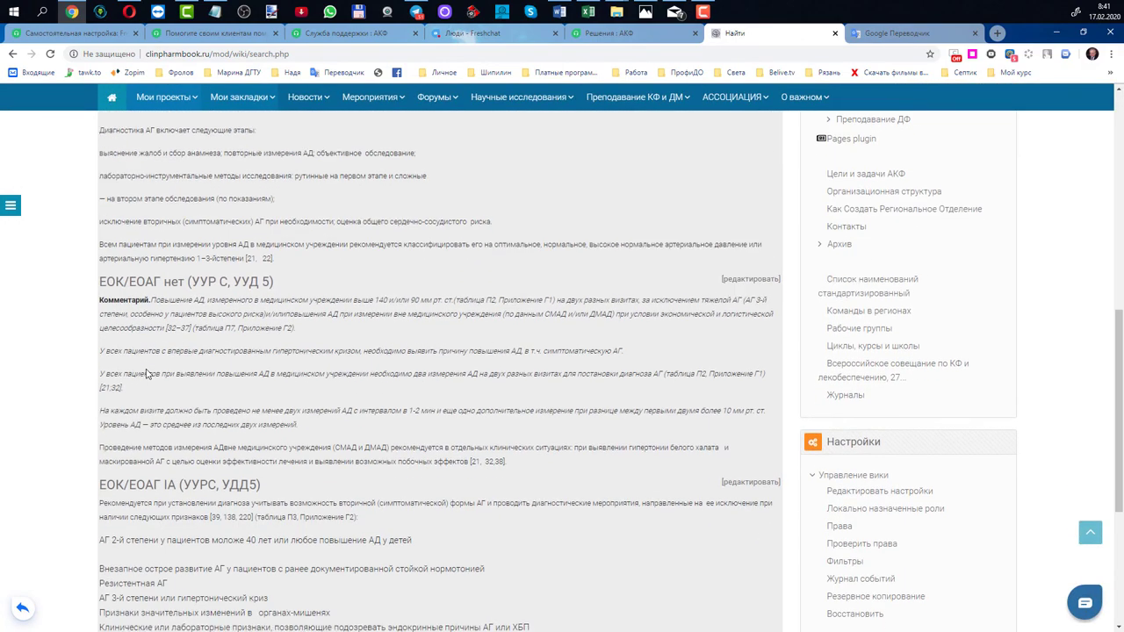
pyautogui.scroll(8, 316, 411)
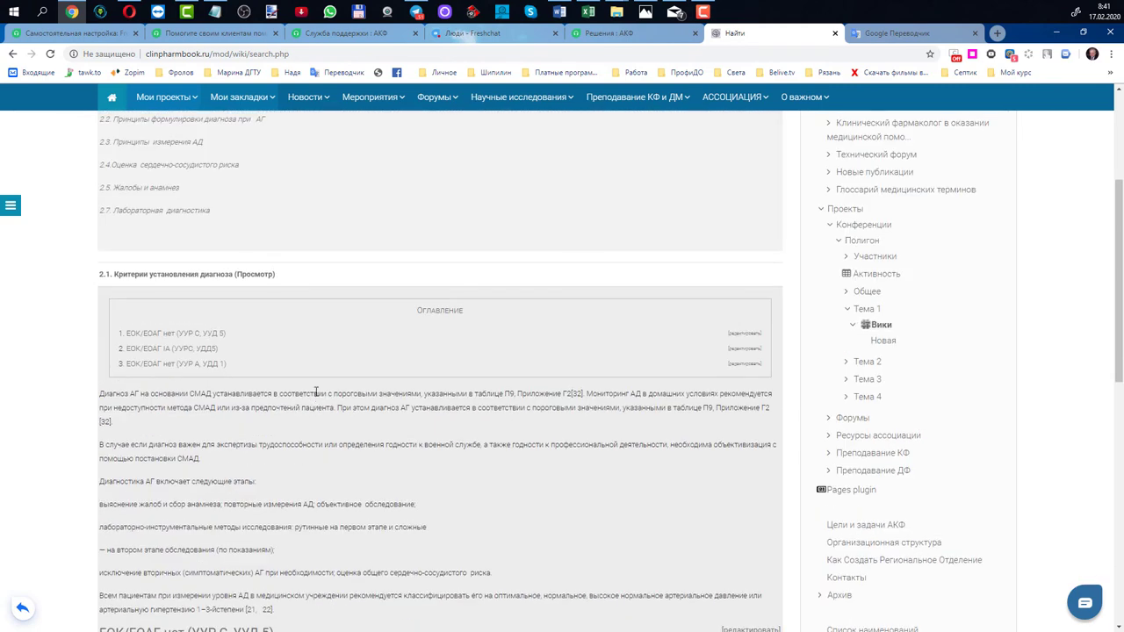
pyautogui.scroll(2, 316, 392)
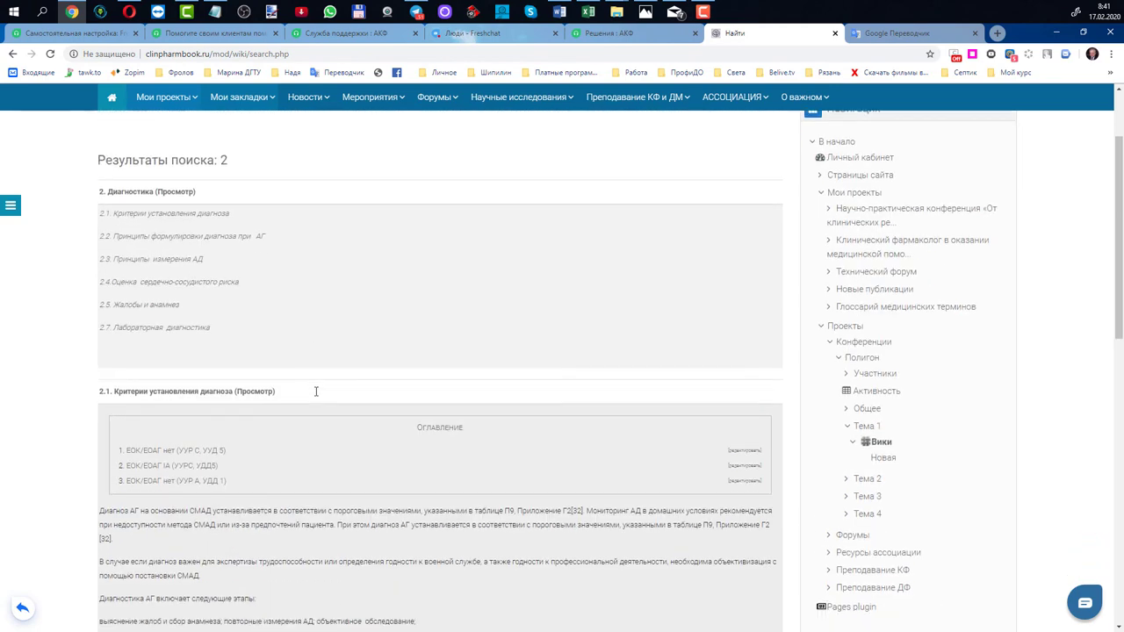
pyautogui.scroll(2, 316, 396)
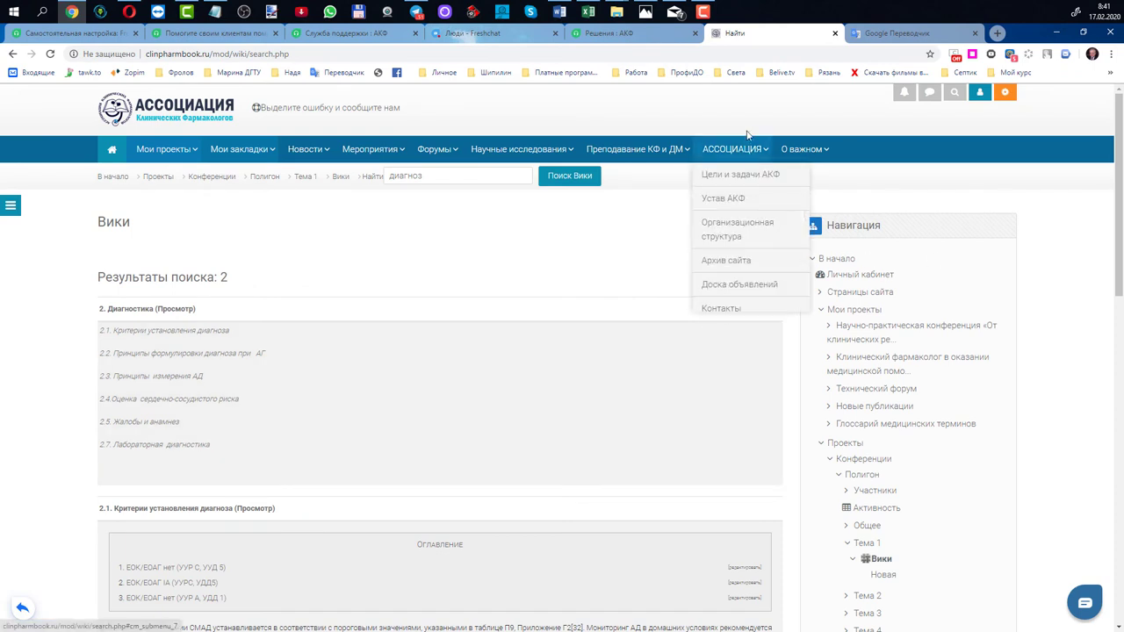
# Step: On the Freshdesk support portal, select the "freshdesk.com" part of the page address and open the support chat widget
pyautogui.click(635, 35)
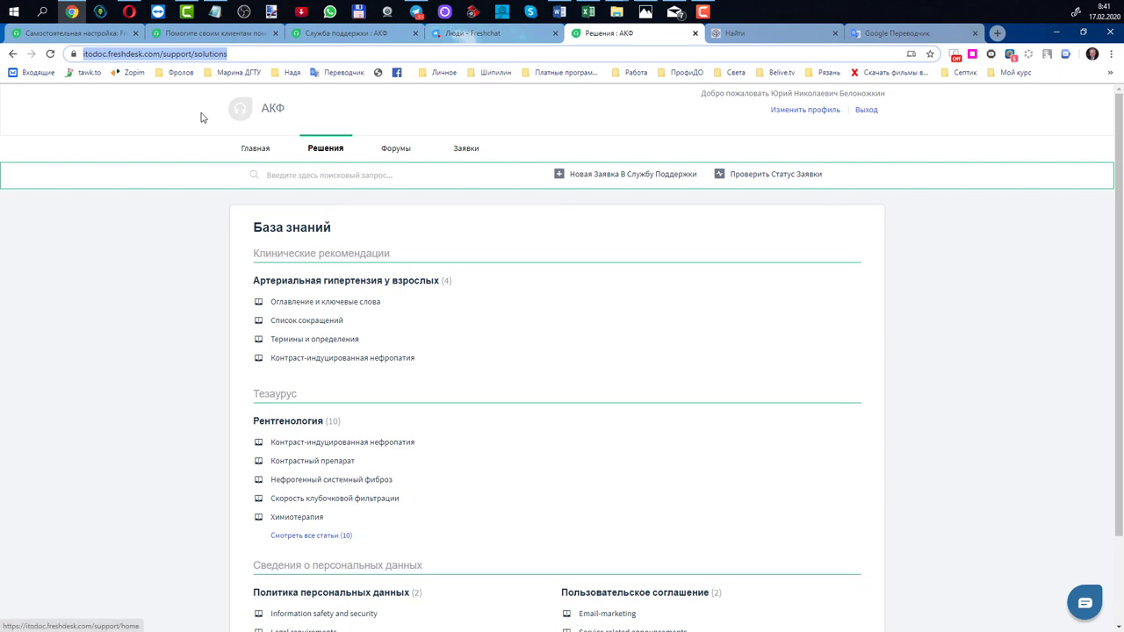
pyautogui.click(132, 53)
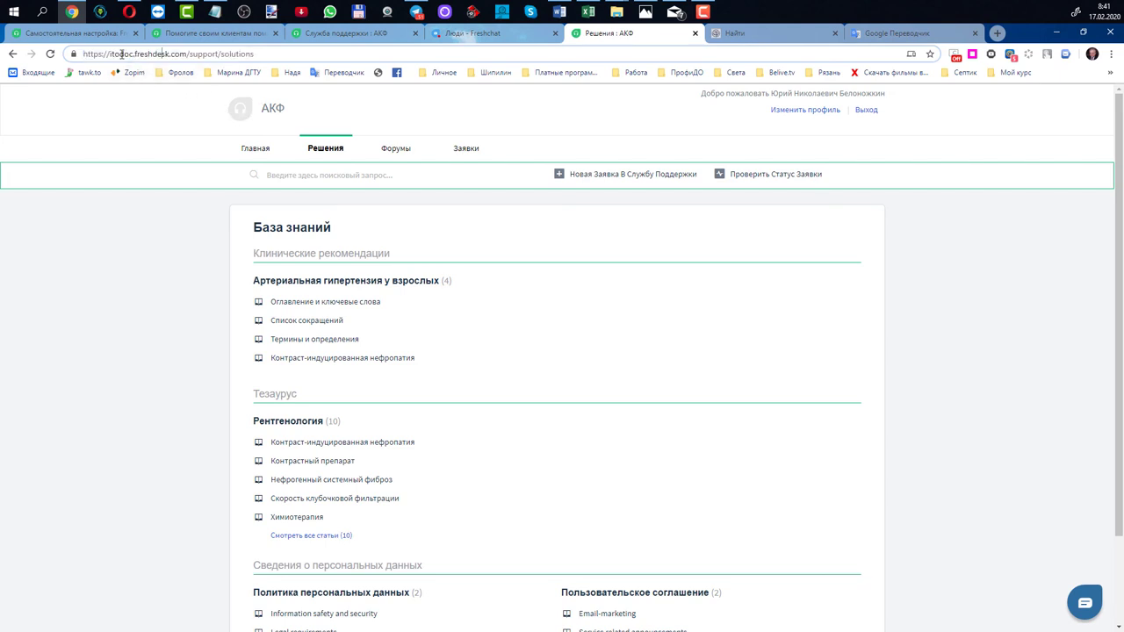
pyautogui.moveTo(136, 54); pyautogui.dragTo(167, 54)
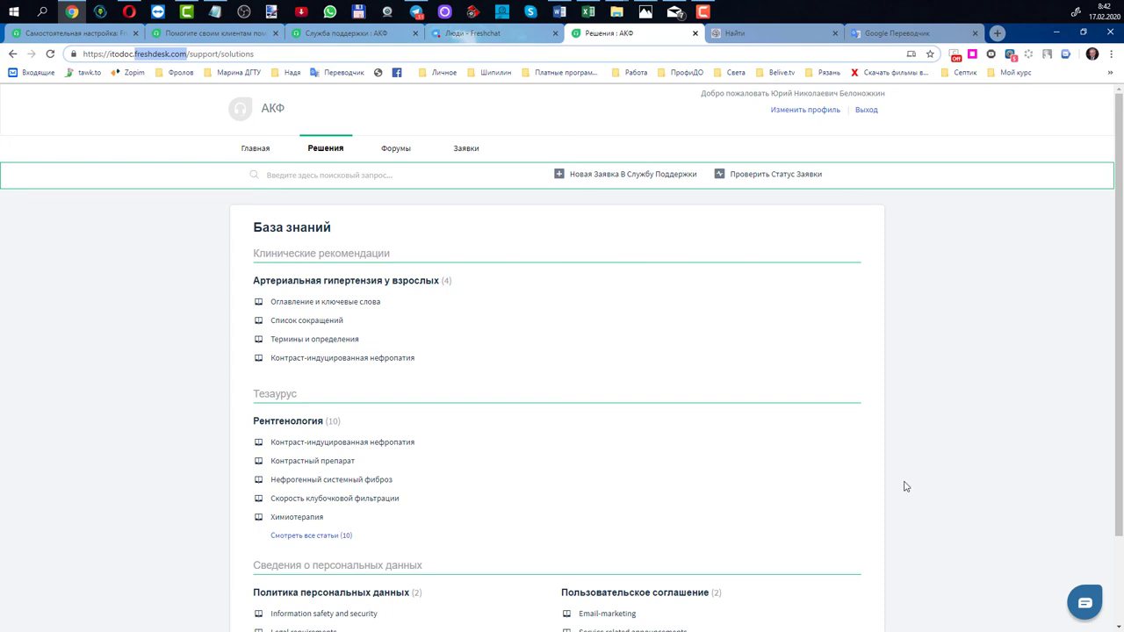
pyautogui.click(1085, 602)
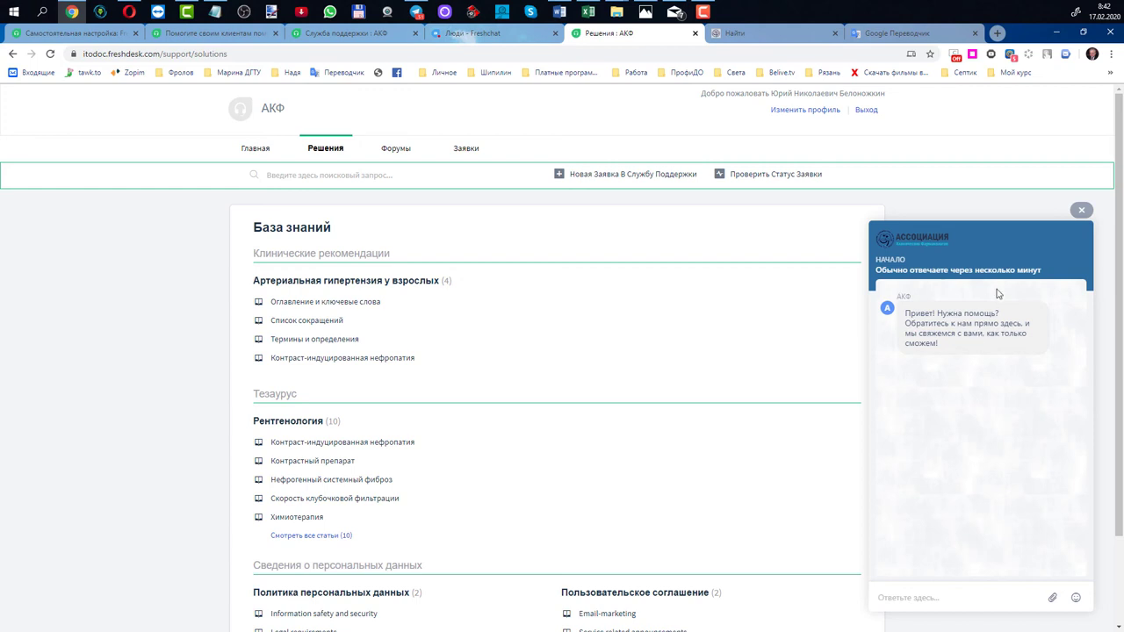
# Step: Switch to the clinpharmbook.ru wiki search page and send the message "вв" in its chat widget
pyautogui.click(746, 34)
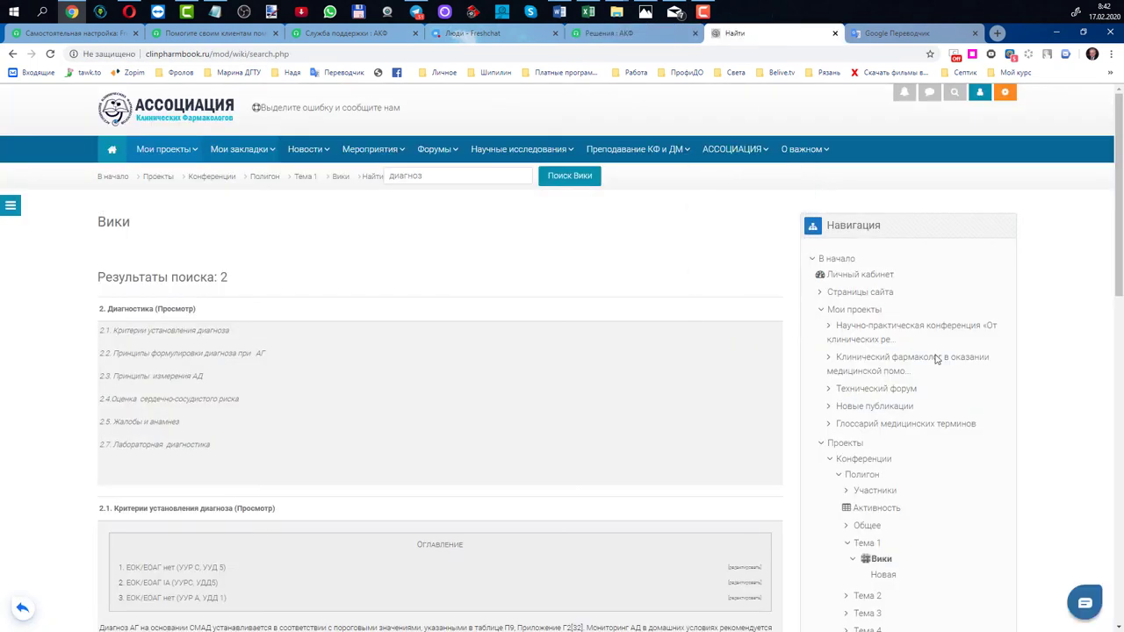
pyautogui.click(1084, 602)
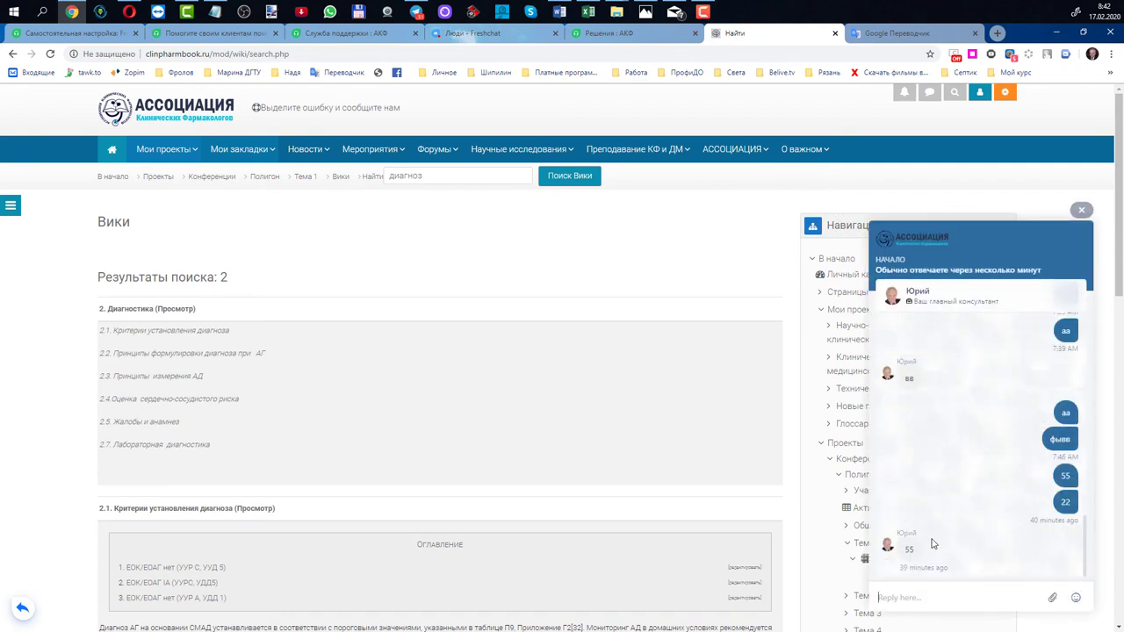
pyautogui.write('вв')
pyautogui.press('Return')
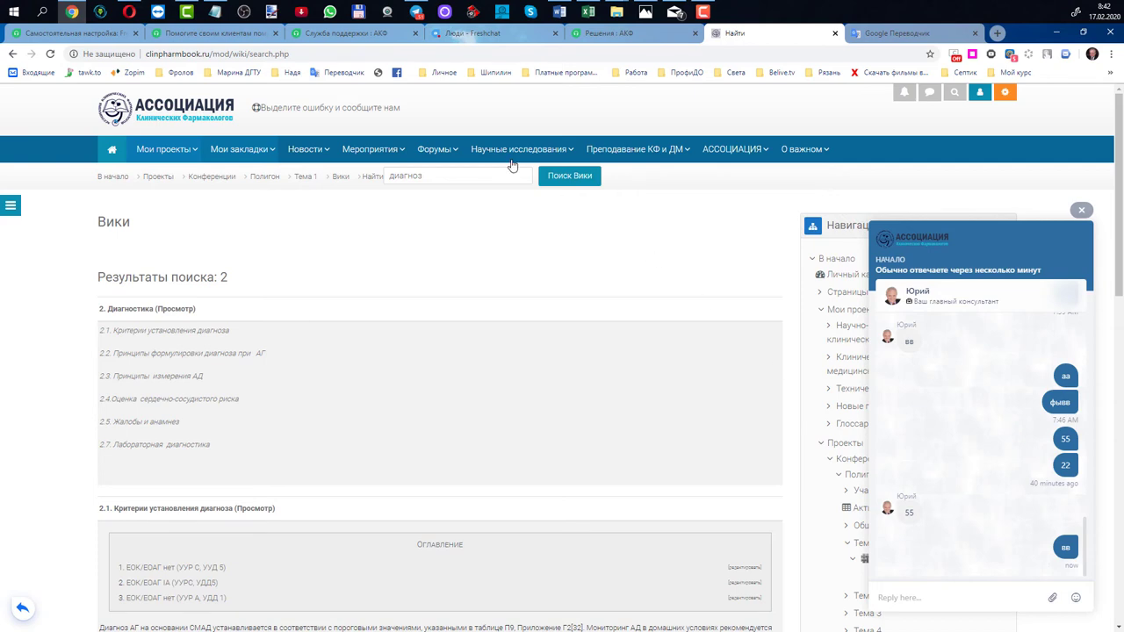
# Step: Switch to Freshchat and open its campaigns page
pyautogui.click(474, 36)
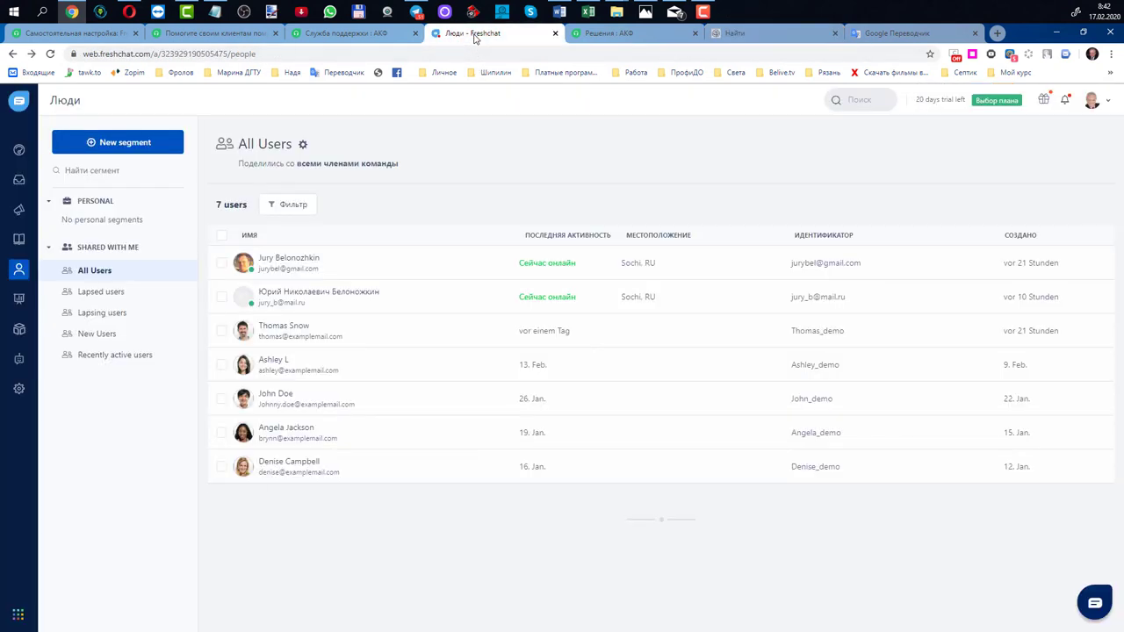
pyautogui.click(18, 214)
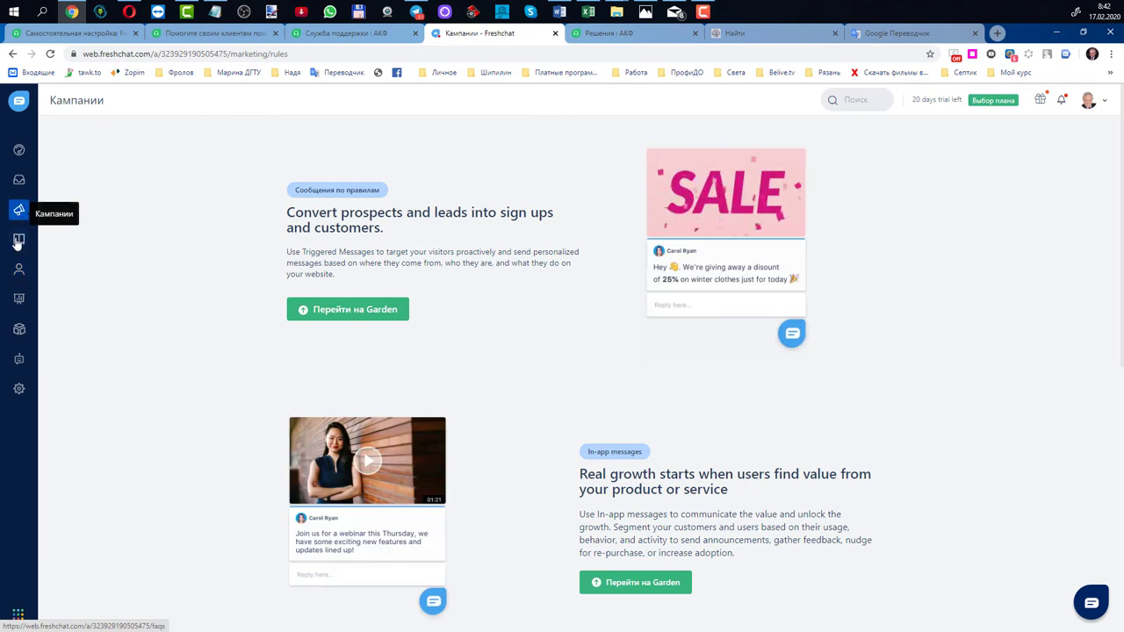
# Step: Switch to the Freshdesk agent console and reply "aaa" in the second conversation assigned to the agent
pyautogui.click(367, 32)
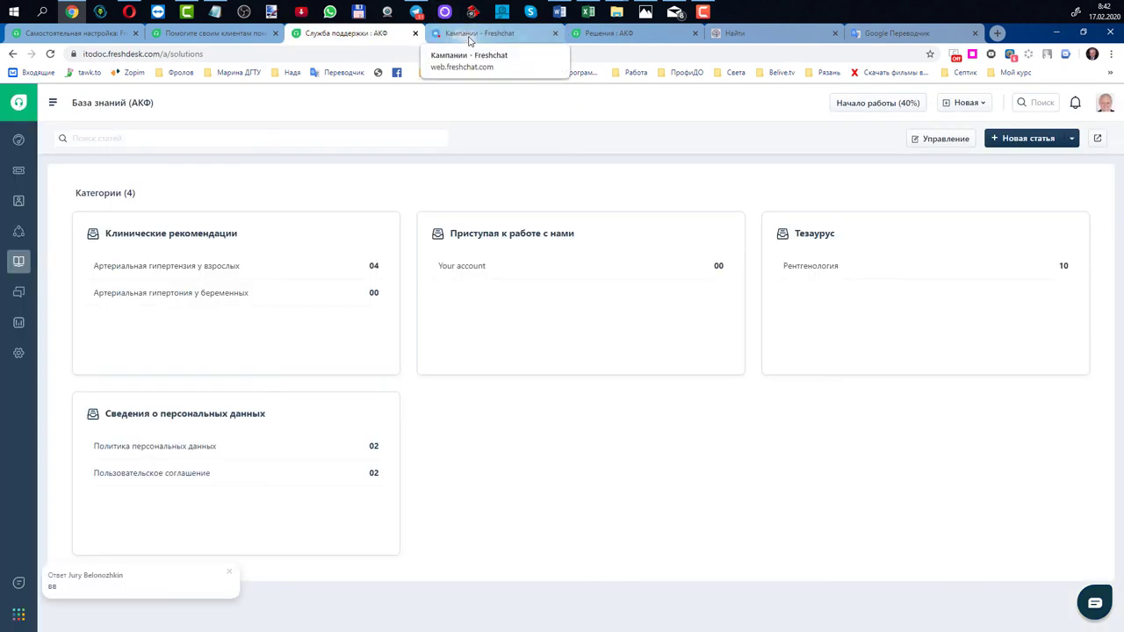
pyautogui.click(18, 583)
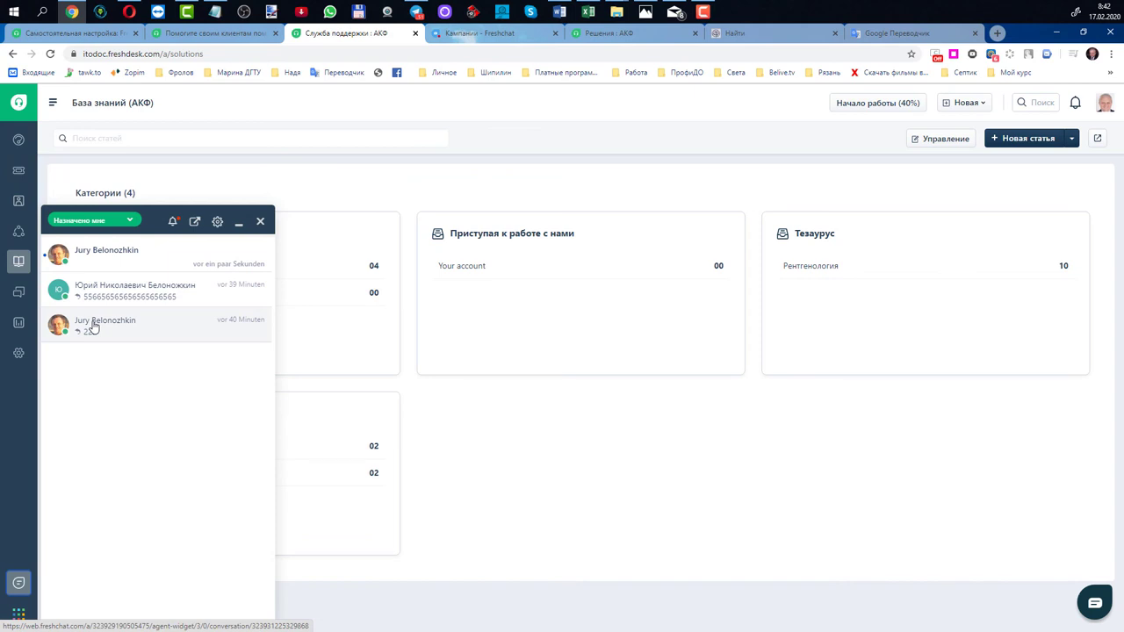
pyautogui.click(103, 290)
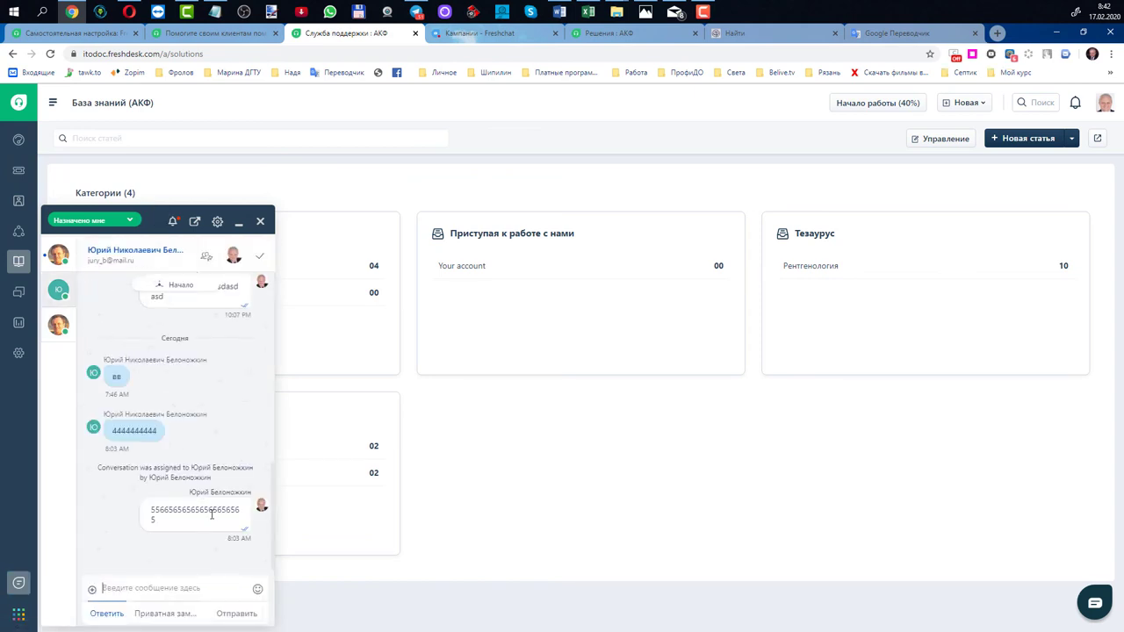
pyautogui.write('aaa')
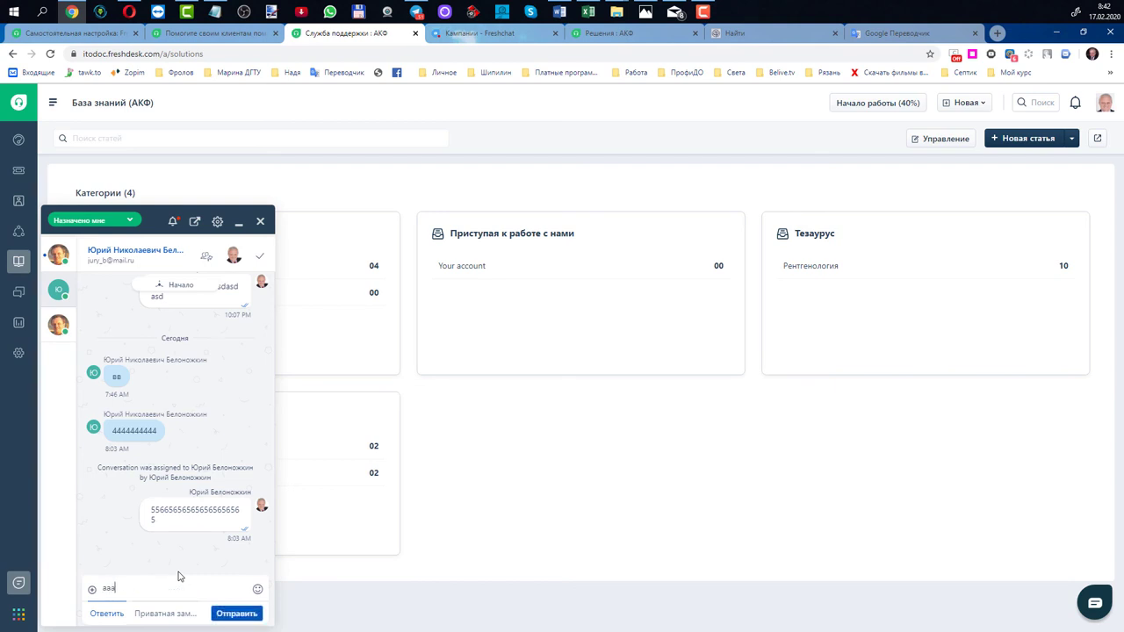
pyautogui.press('Return')
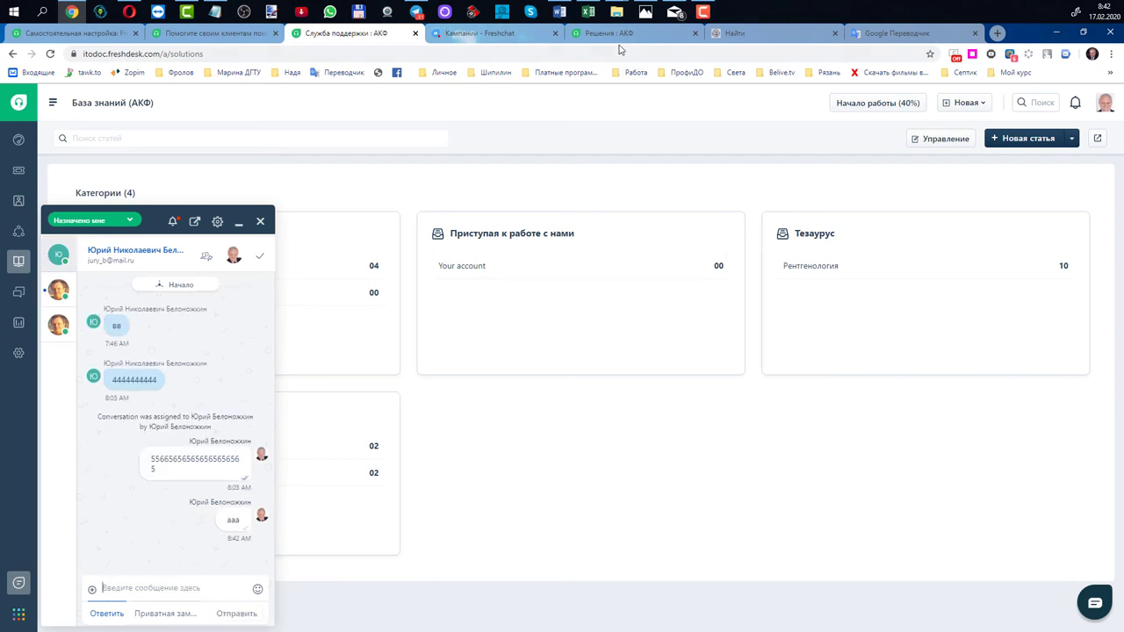
# Step: Check Freshchat, the Freshdesk support portal and the clinpharmbook.ru chat for the agent's reply
pyautogui.click(514, 33)
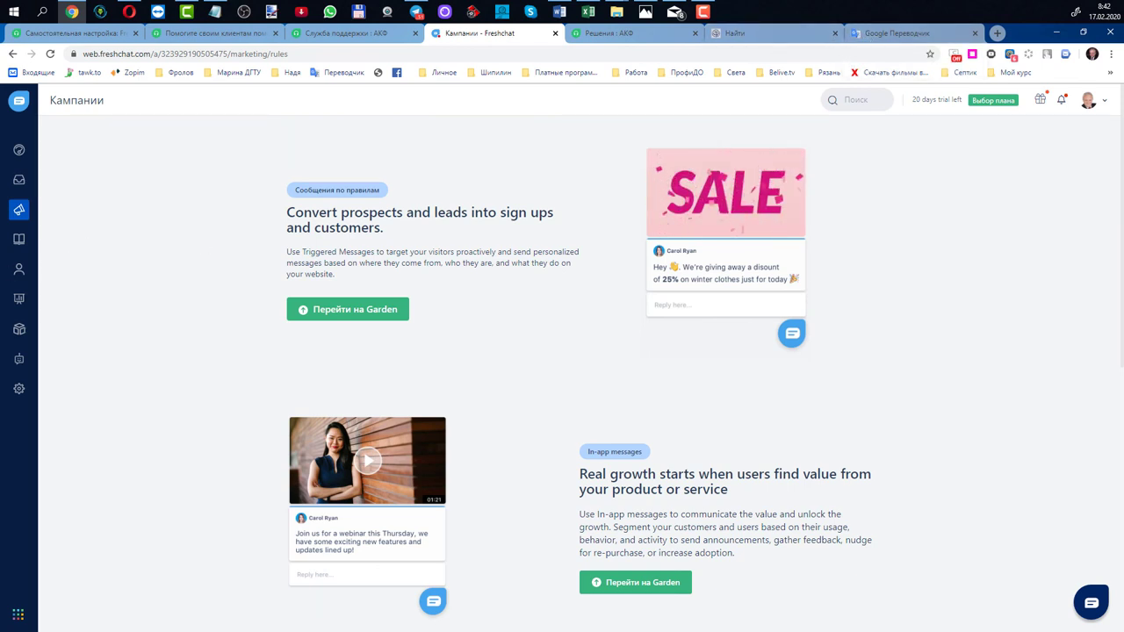
pyautogui.click(628, 29)
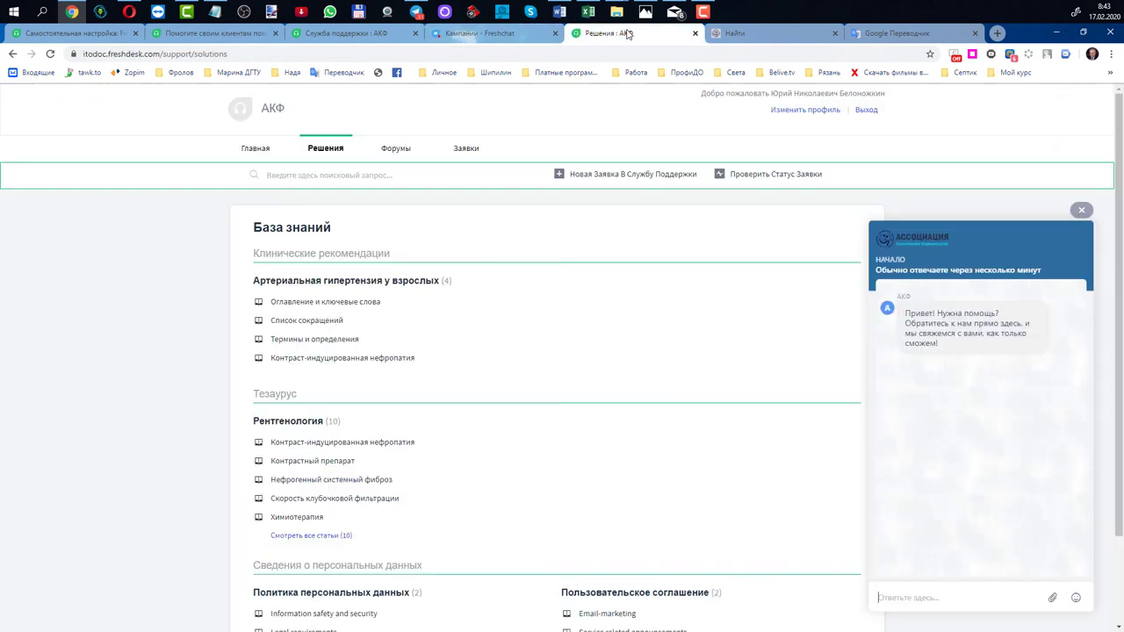
pyautogui.click(481, 33)
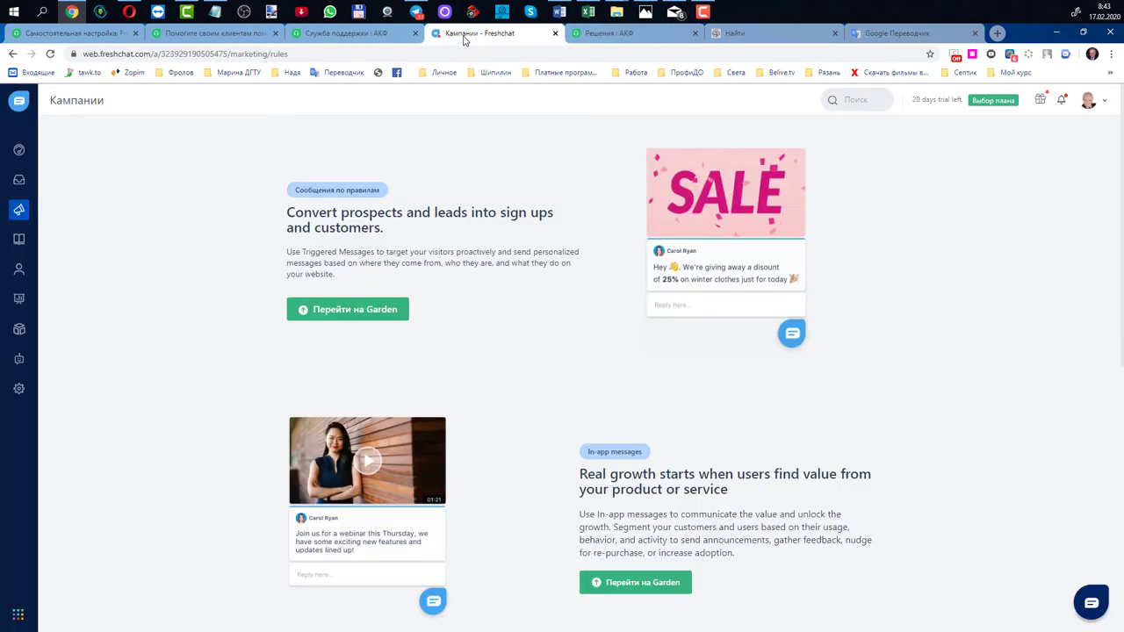
pyautogui.click(662, 38)
pyautogui.click(752, 37)
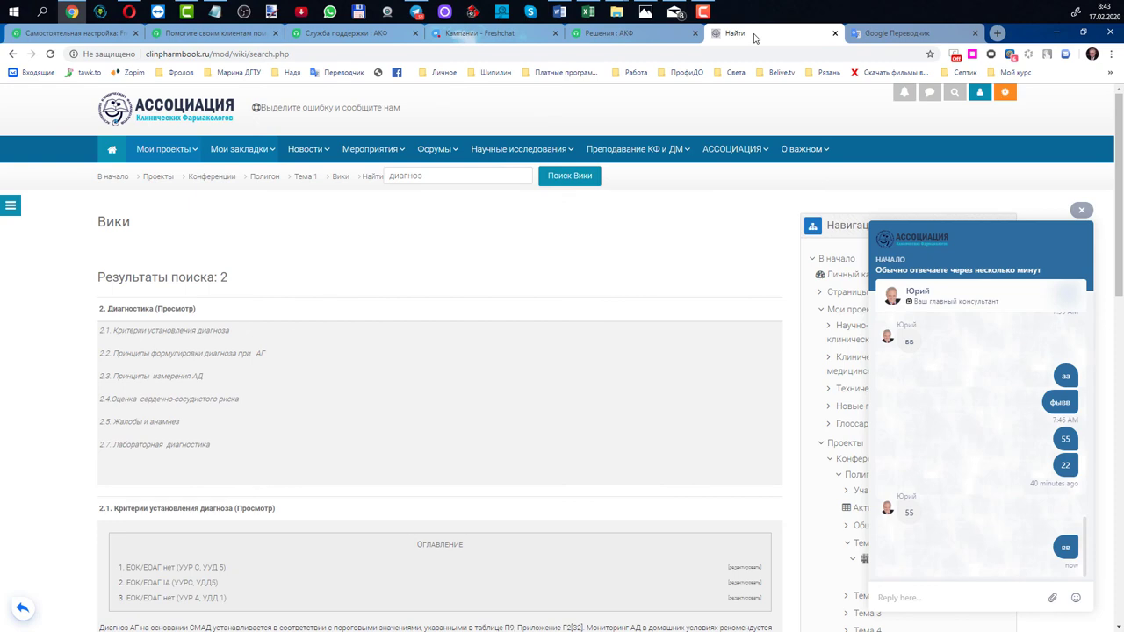
# Step: Open the bookmarked Zendesk knowledge base in place of Google Translate and show the list of all its articles
pyautogui.click(908, 35)
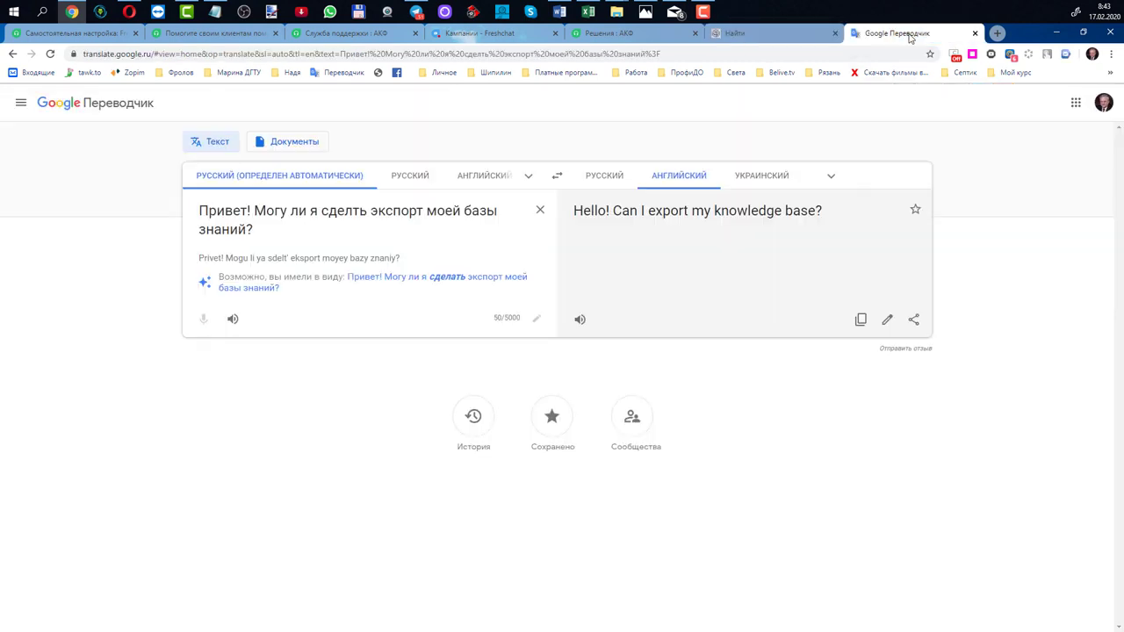
pyautogui.click(180, 72)
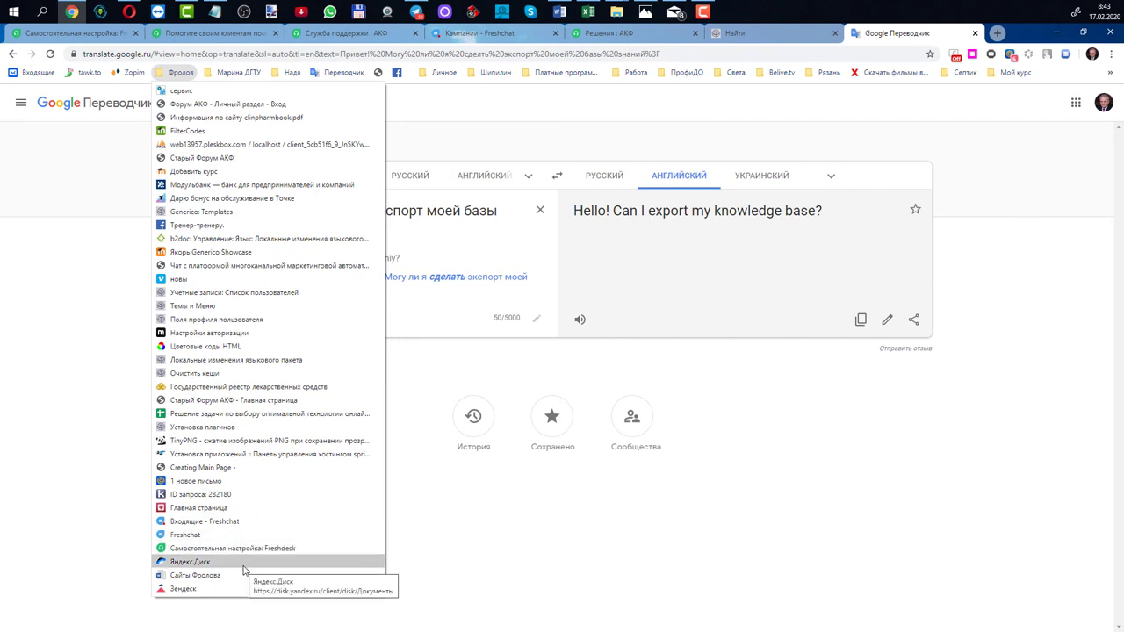
pyautogui.click(215, 588)
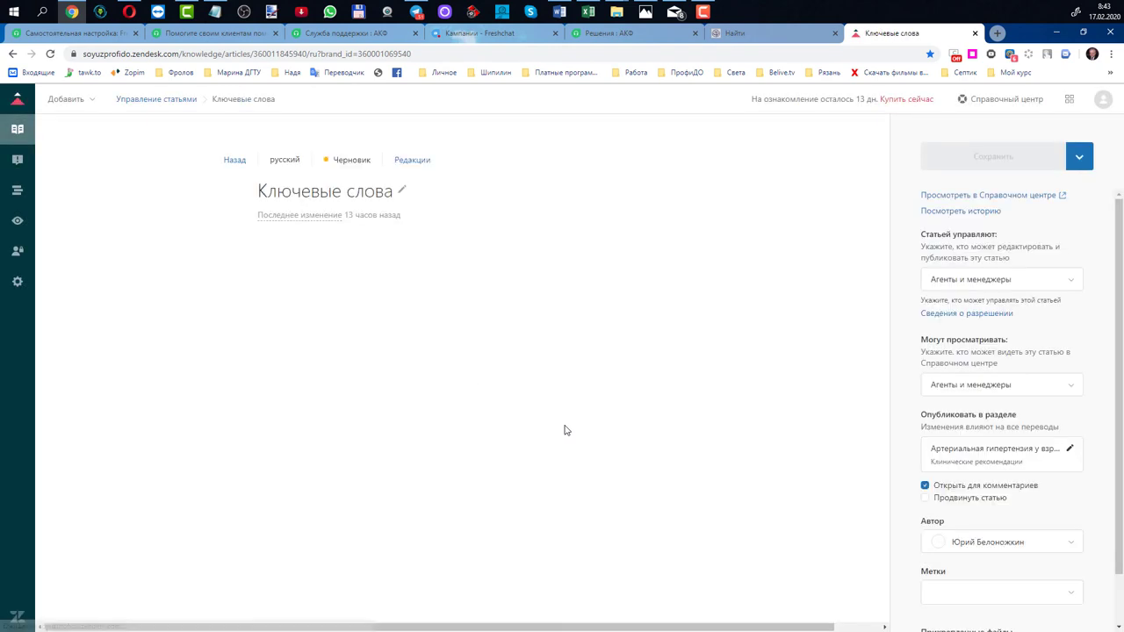
pyautogui.click(151, 102)
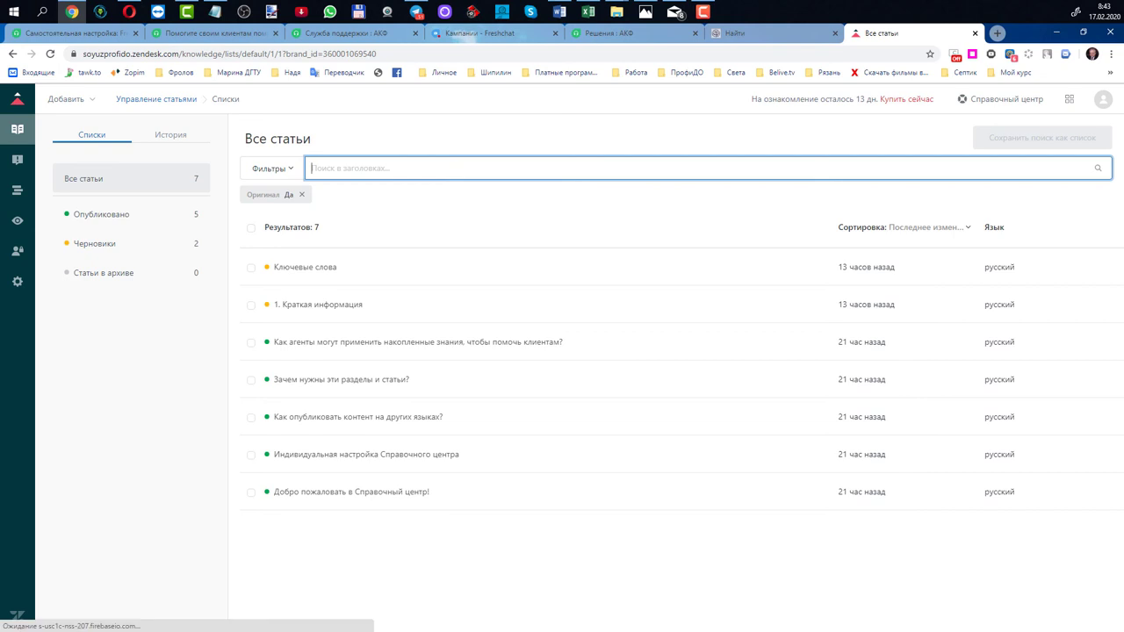
# Step: Open the Zendesk help centre home page, highlight "zendesk" in its web address and search the help centre for "что"
pyautogui.click(129, 11)
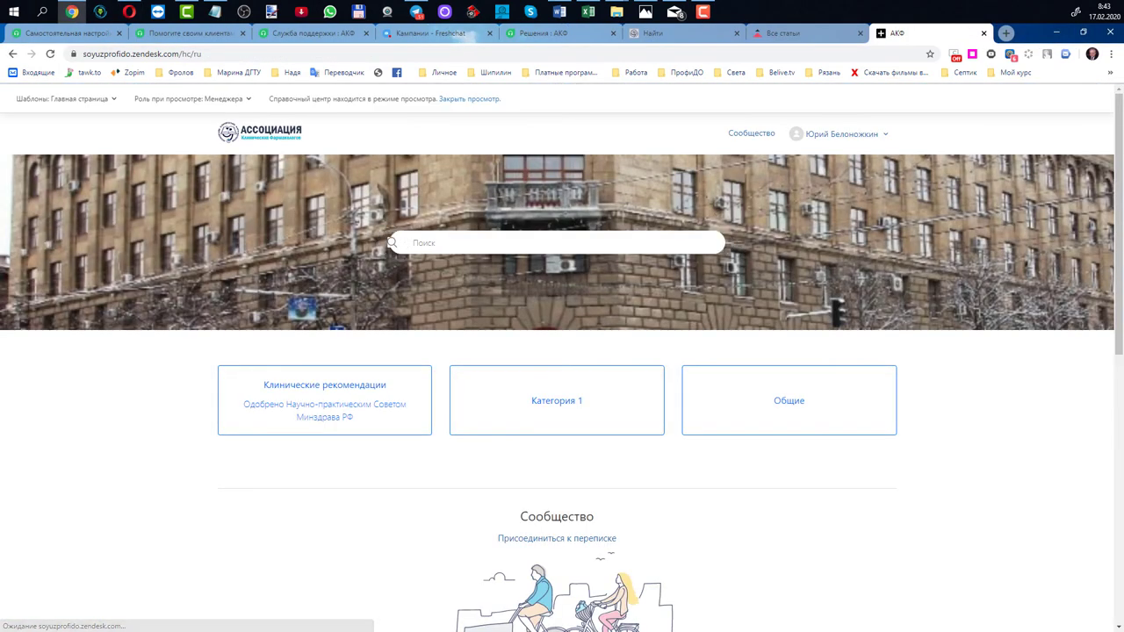
pyautogui.doubleClick(138, 55)
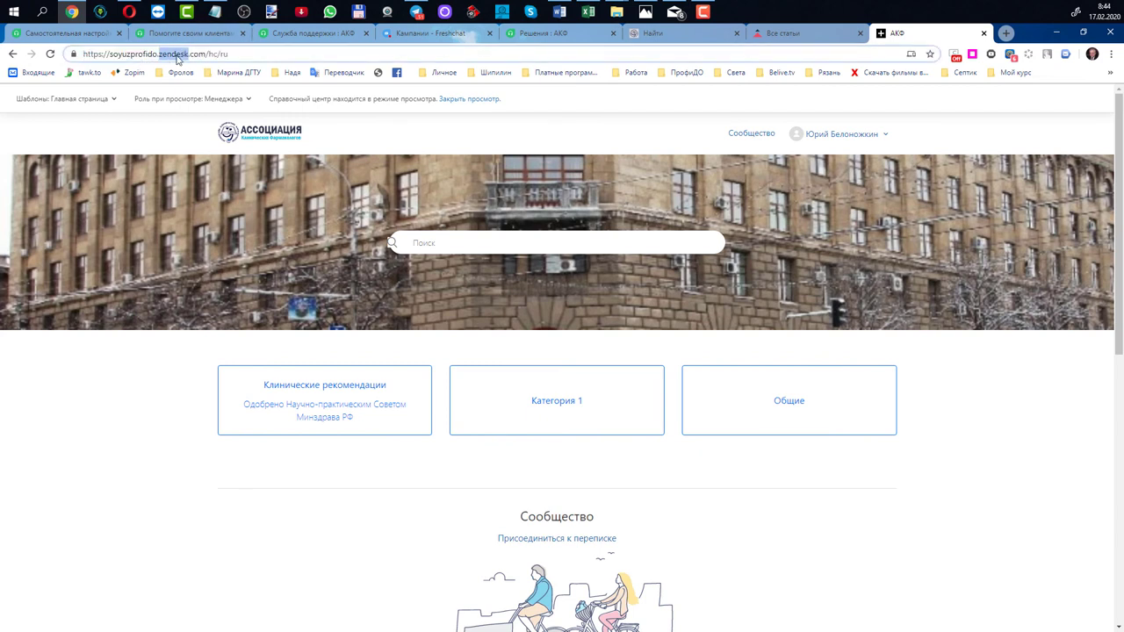
pyautogui.click(178, 53)
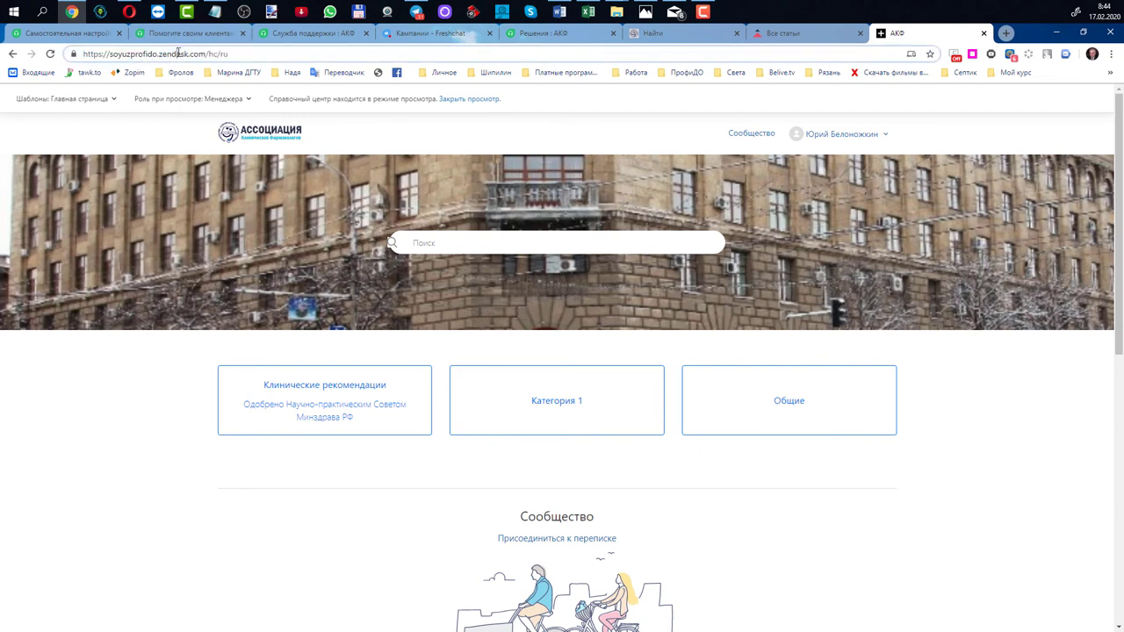
pyautogui.click(438, 240)
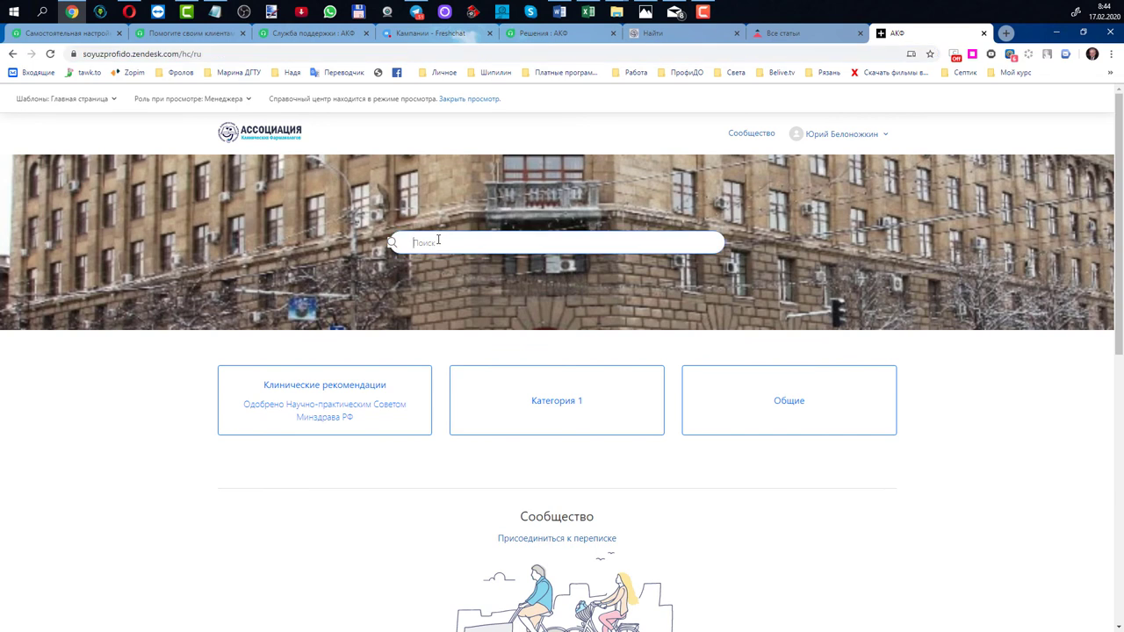
pyautogui.write('что')
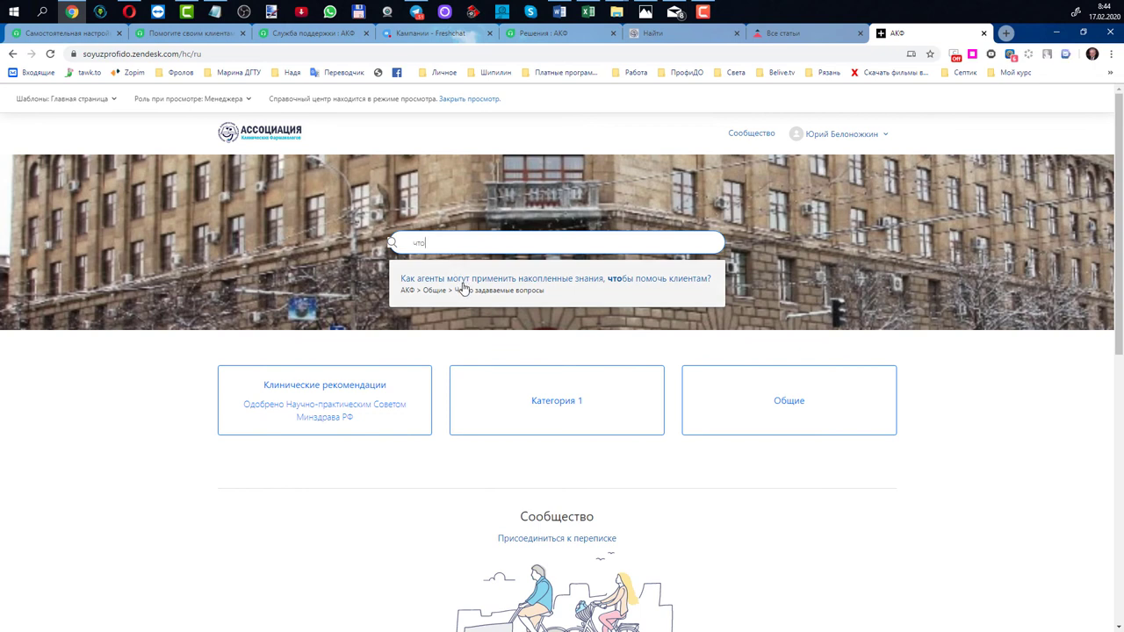
# Step: View the section "Артериальная гипертензия у взрослых" in the category "Клинические рекомендации" and show the account menu options
pyautogui.click(367, 406)
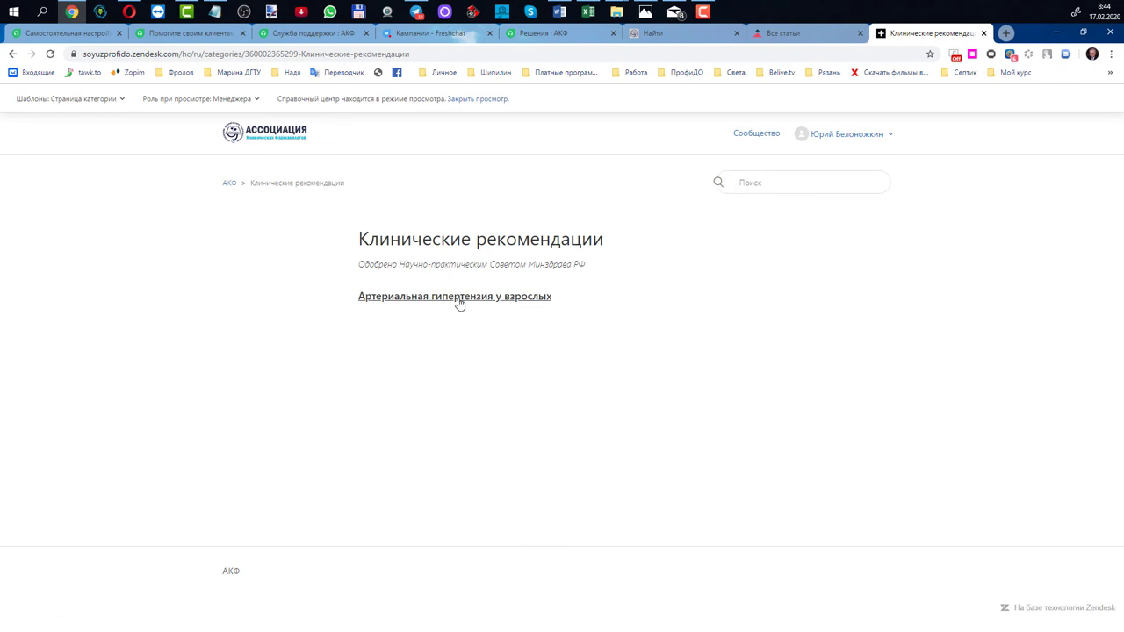
pyautogui.click(458, 301)
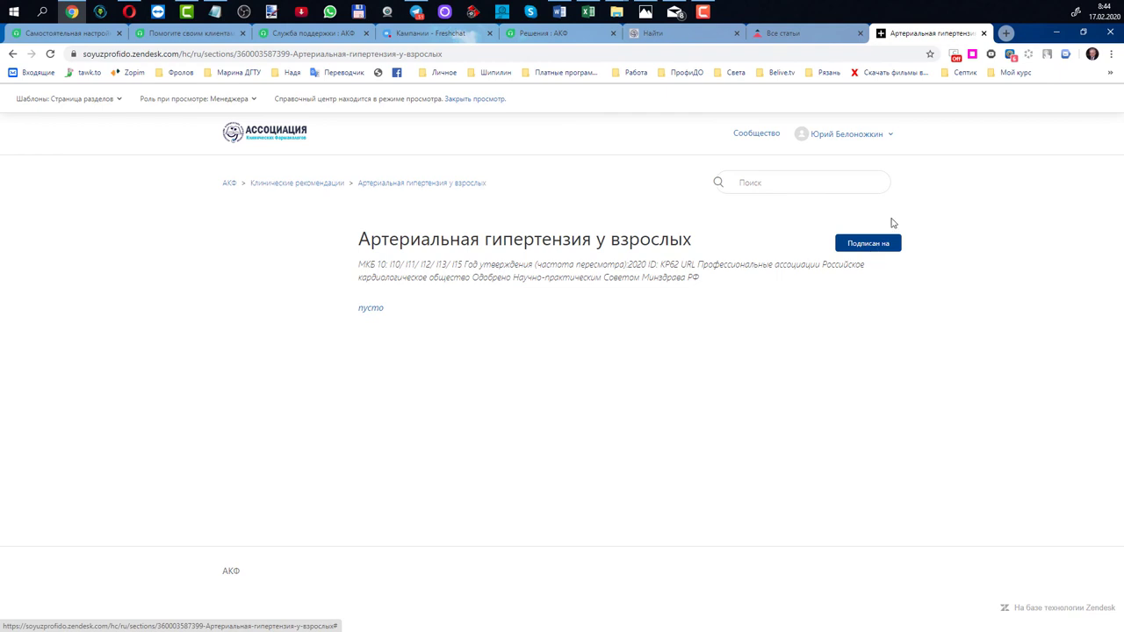
pyautogui.click(891, 136)
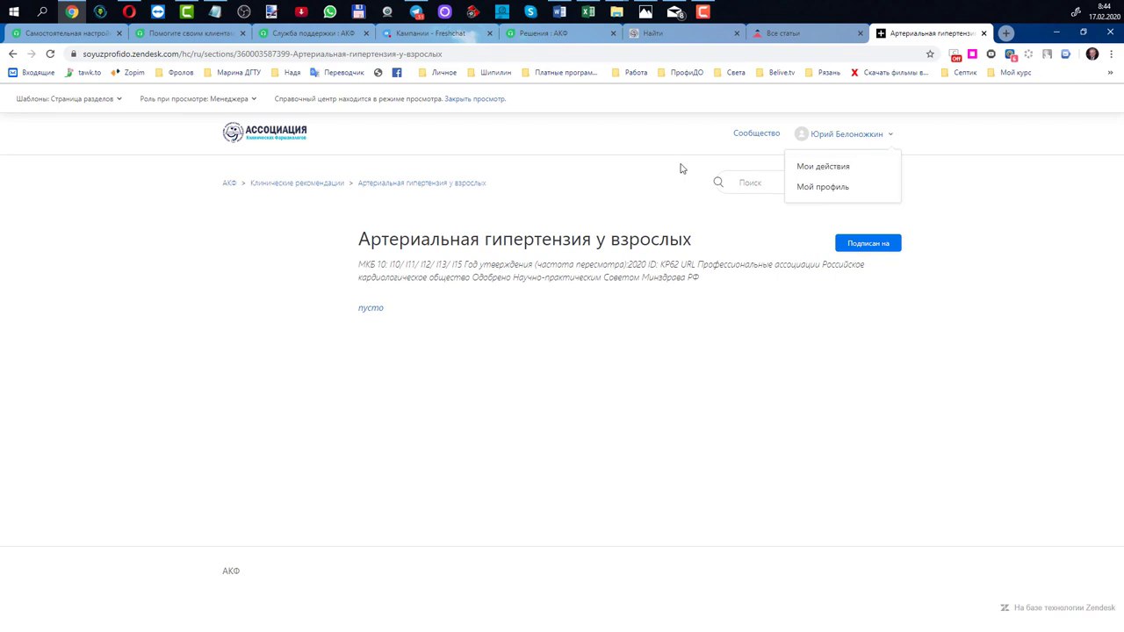
# Step: Return to the help centre home page and review its community and recent activity sections
pyautogui.click(228, 183)
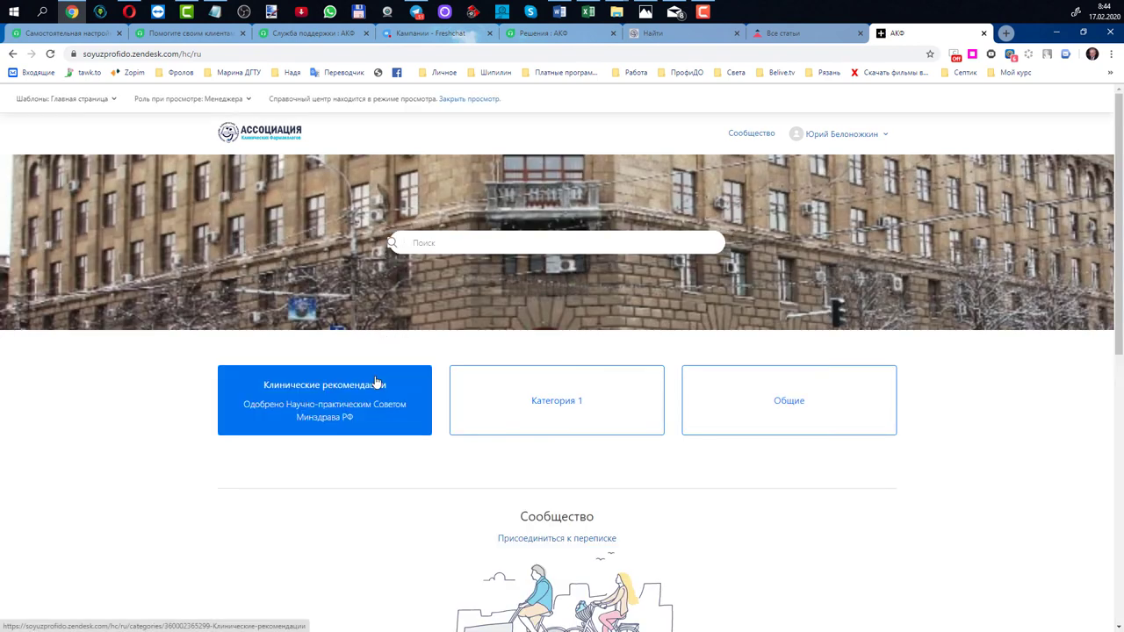
pyautogui.scroll(-2, 374, 382)
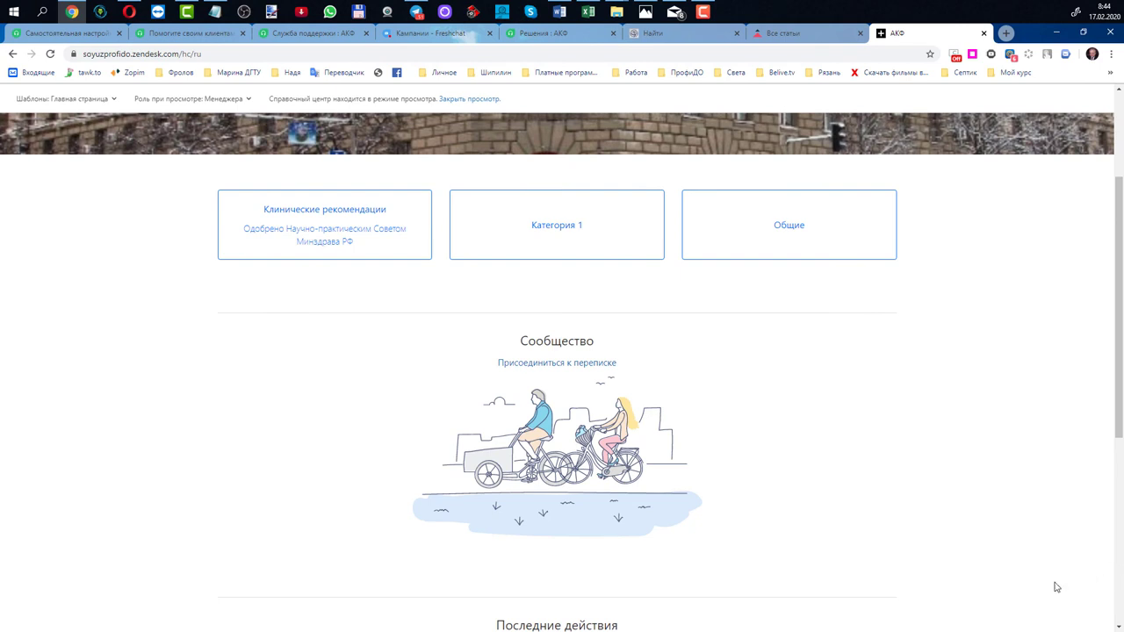
pyautogui.scroll(-1, 1028, 478)
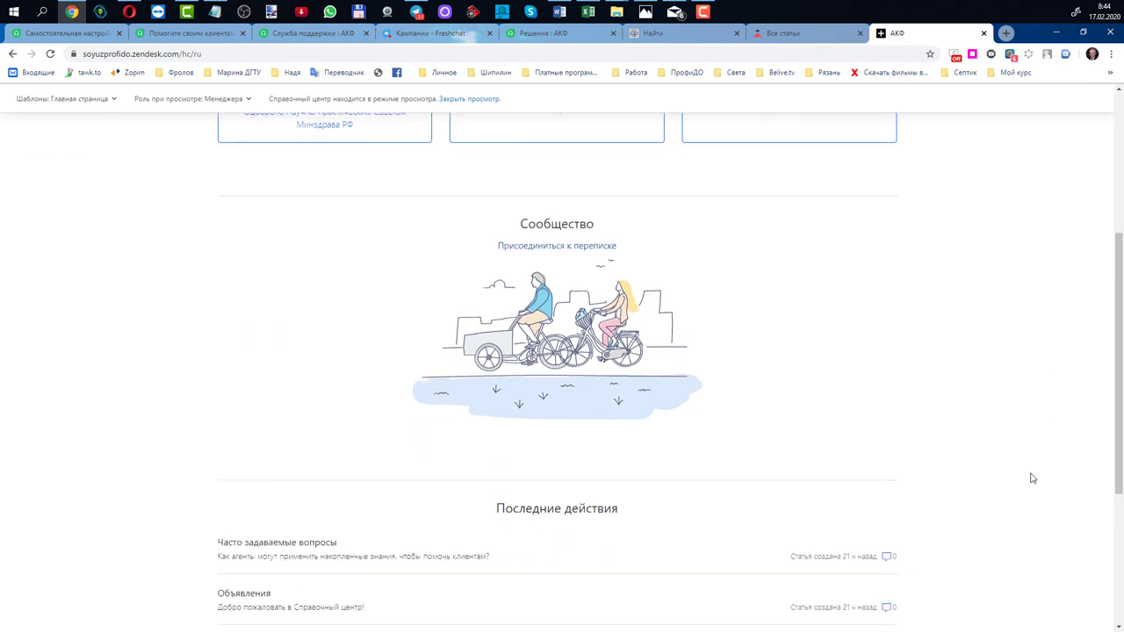
pyautogui.scroll(-1, 1032, 478)
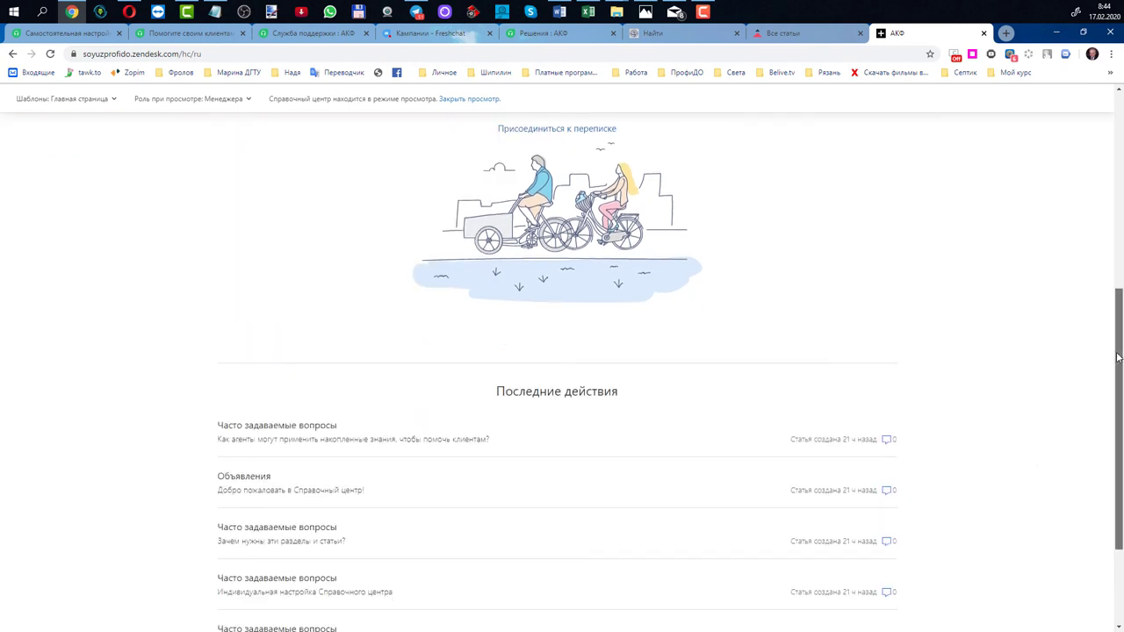
pyautogui.moveTo(1117, 358); pyautogui.dragTo(1097, 113)
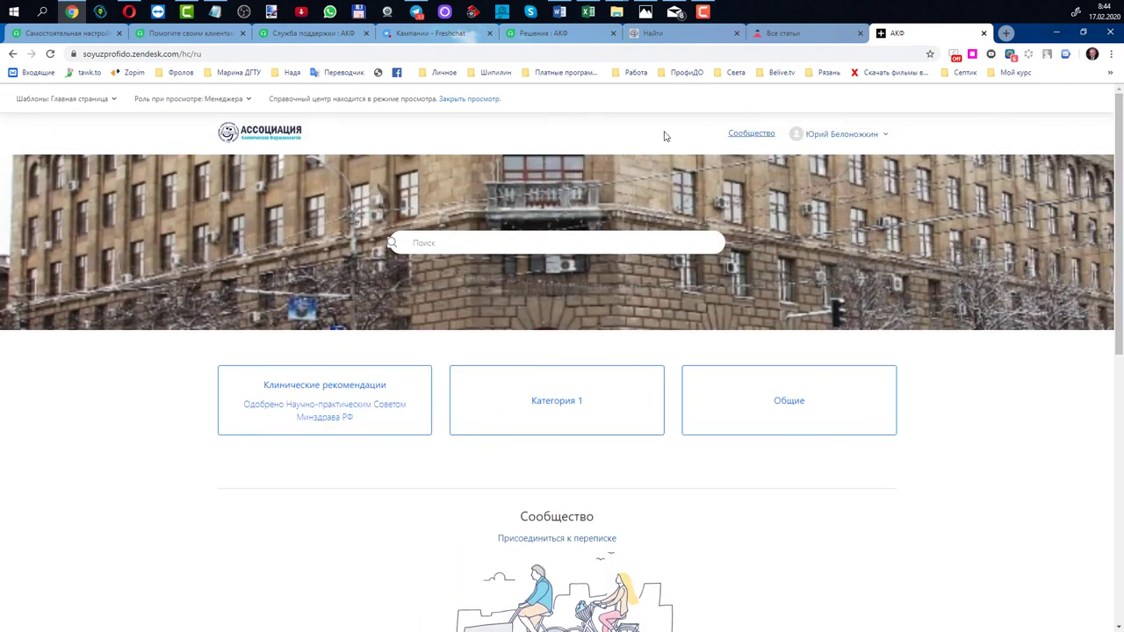
# Step: Highlight the Zendesk domain in the help centre's web address and return to the clinpharmbook.ru wiki search page
pyautogui.click(155, 54)
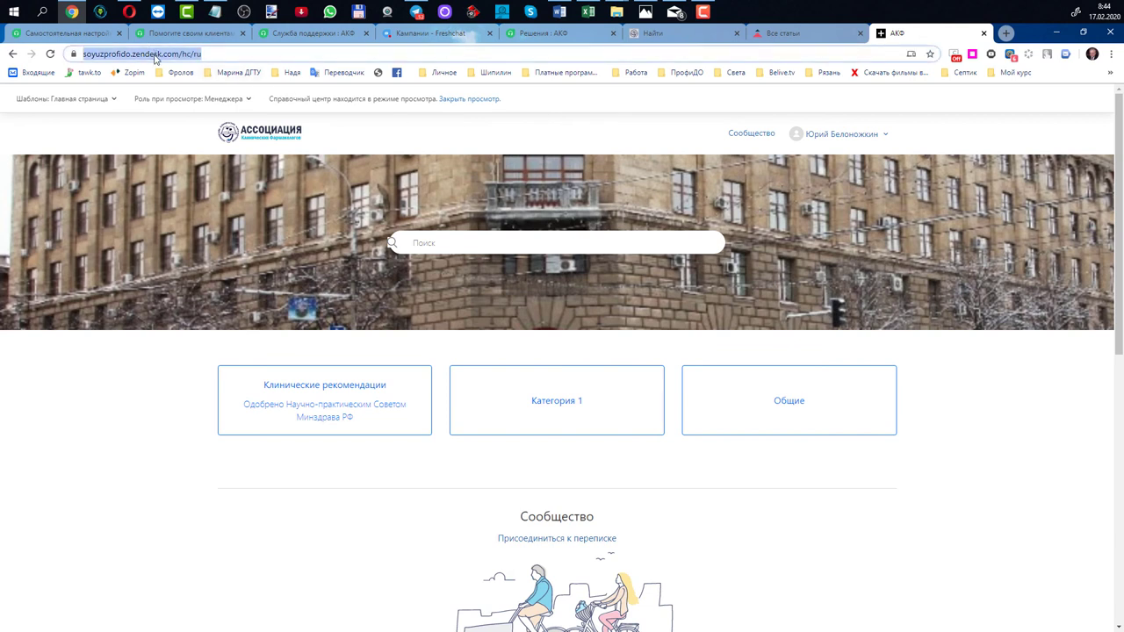
pyautogui.click(156, 56)
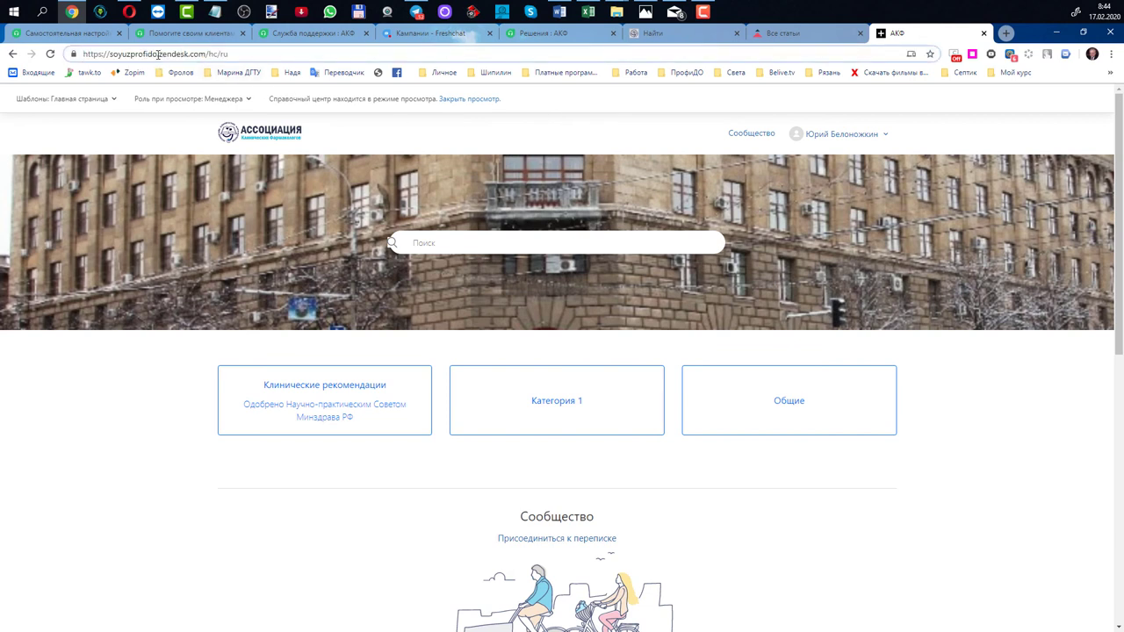
pyautogui.moveTo(158, 55); pyautogui.dragTo(205, 55)
pyautogui.click(552, 34)
pyautogui.click(650, 33)
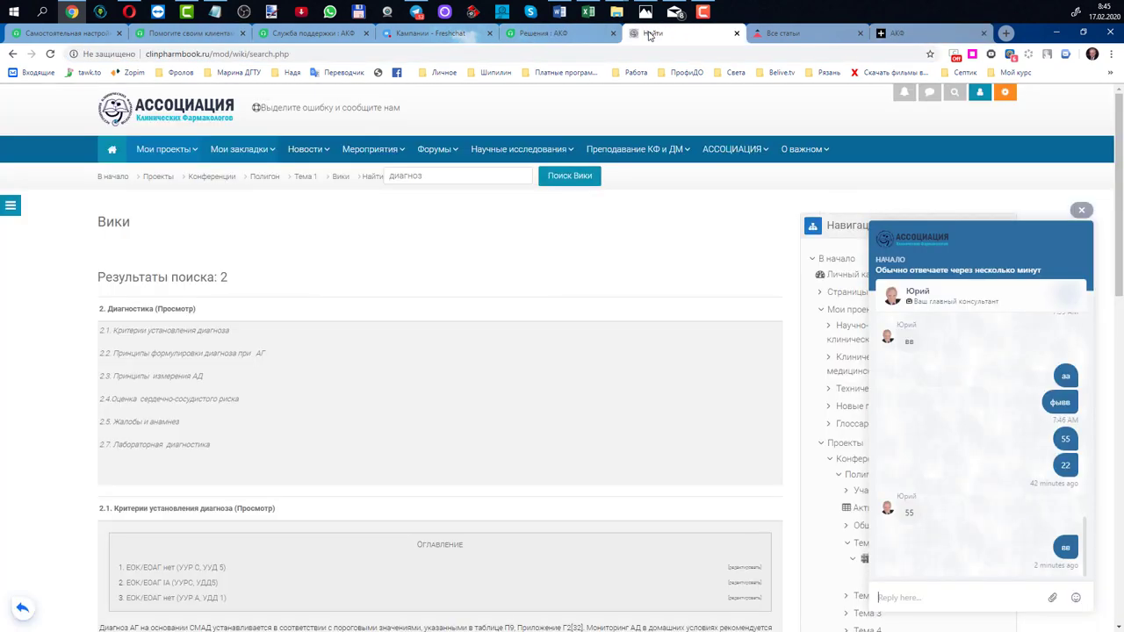
# Step: Switch to the Freshdesk portal's solutions page, close its chat widget and highlight the "itodoc" subdomain in the web address
pyautogui.click(565, 36)
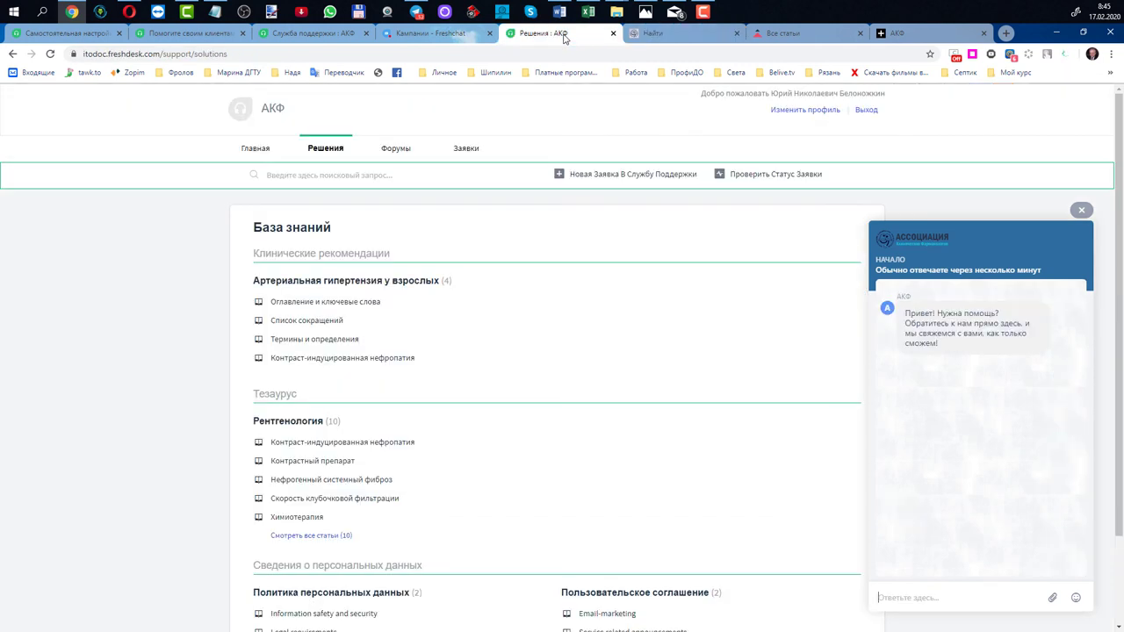
pyautogui.click(128, 54)
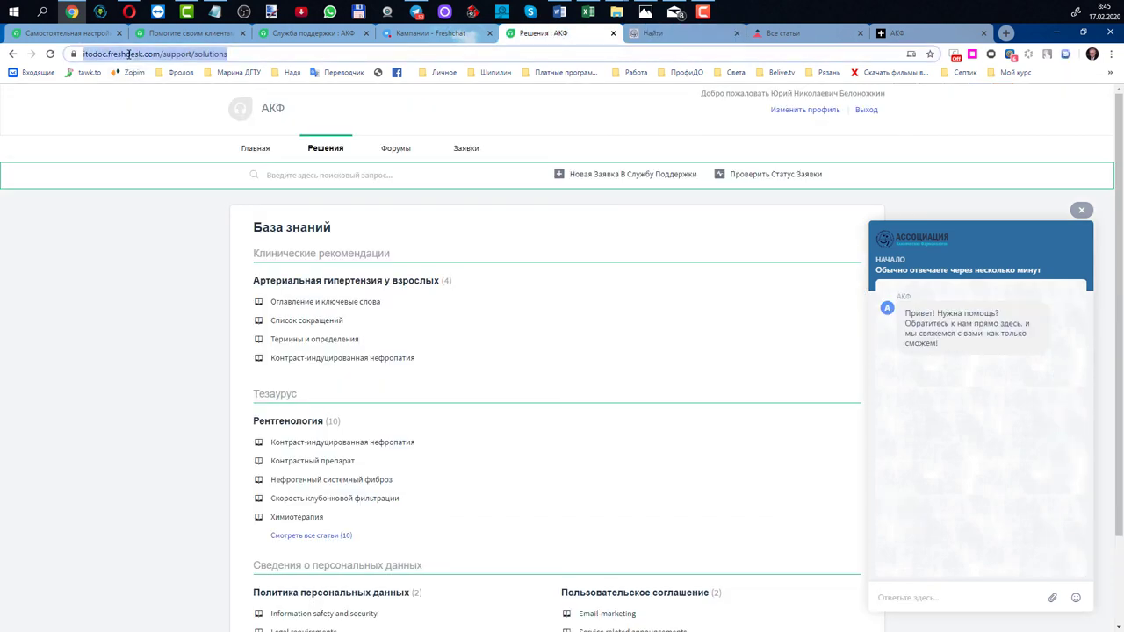
pyautogui.click(1082, 211)
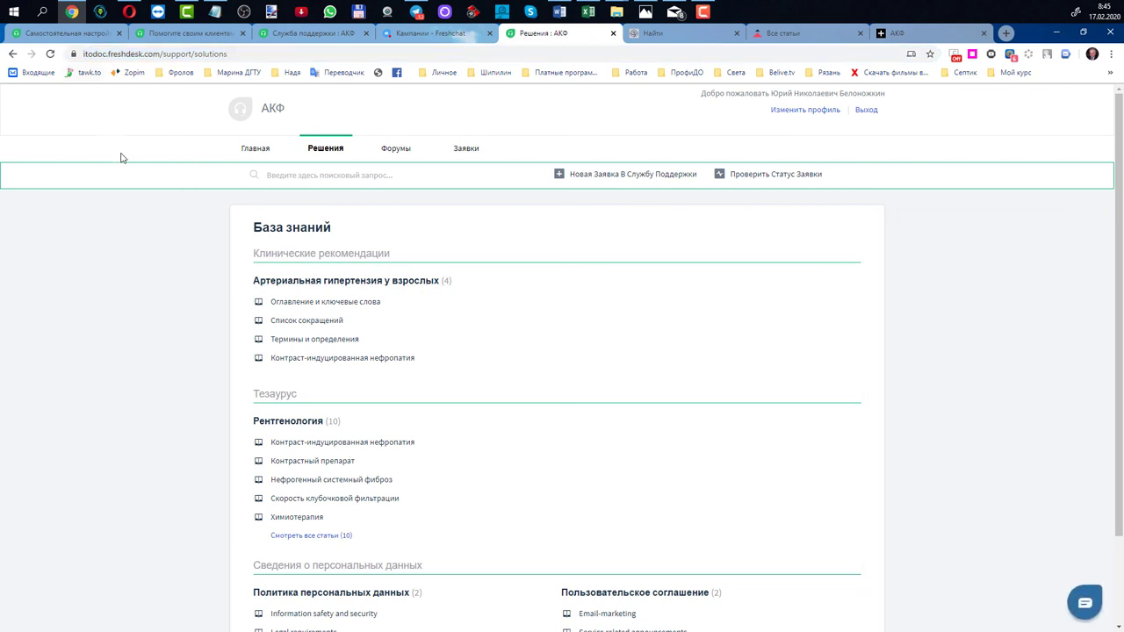
pyautogui.click(89, 53)
pyautogui.click(87, 55)
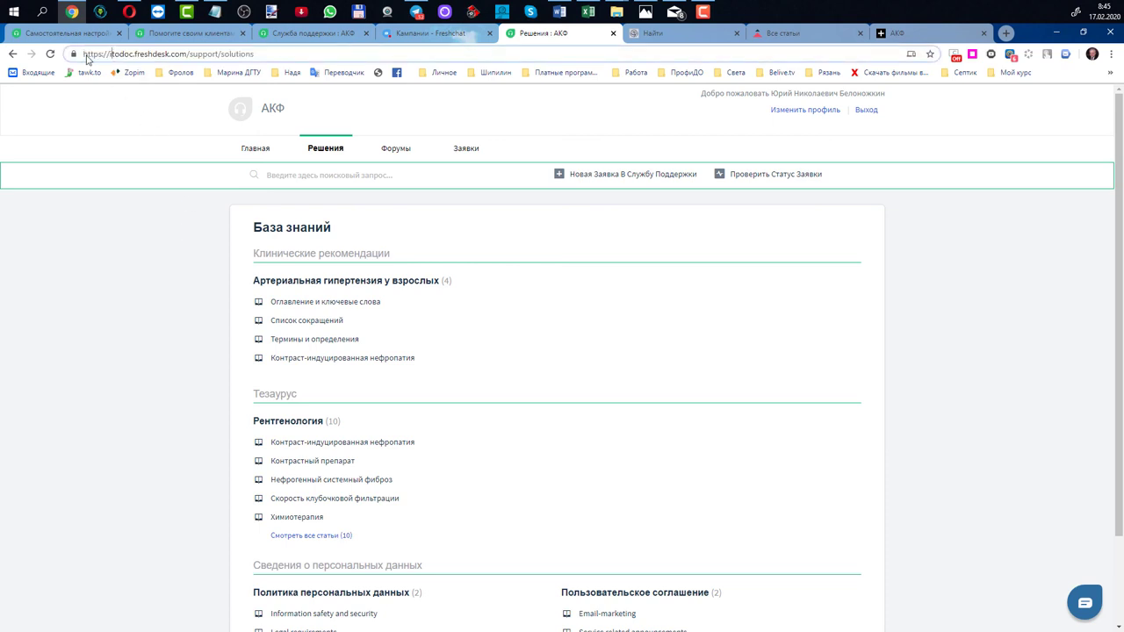
pyautogui.moveTo(134, 54); pyautogui.dragTo(110, 54)
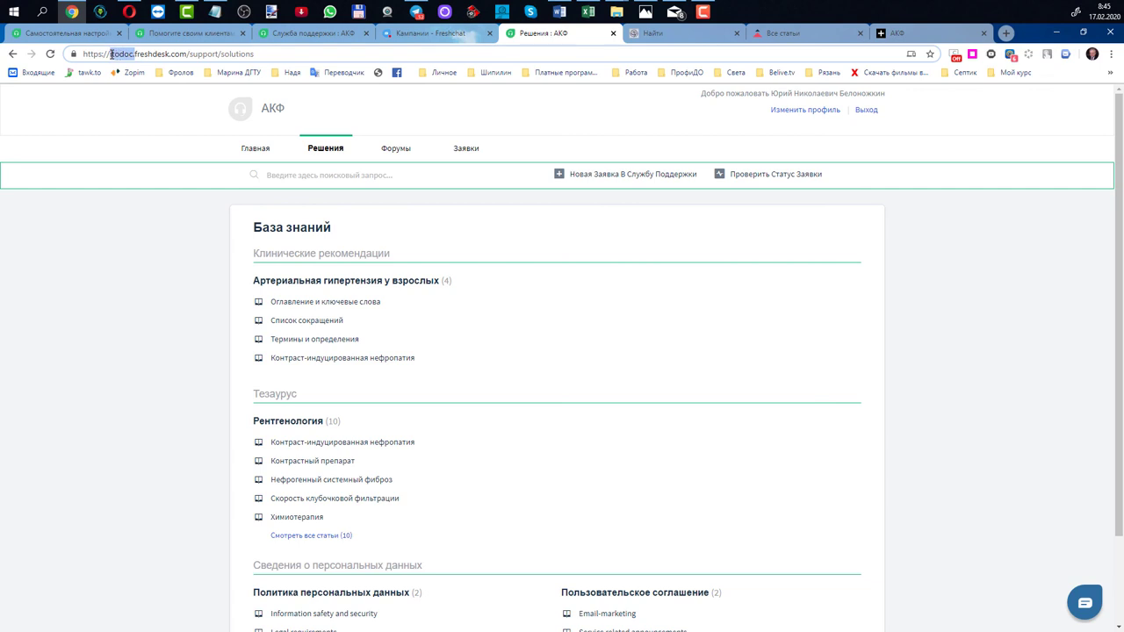
pyautogui.click(162, 231)
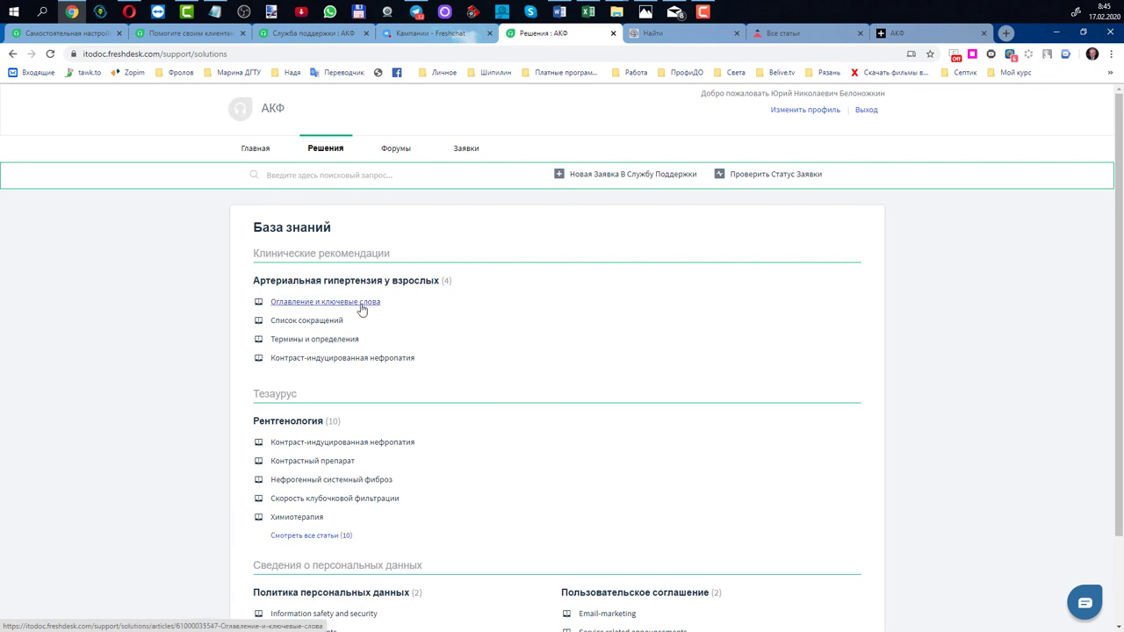
pyautogui.scroll(-2, 376, 497)
pyautogui.scroll(2, 372, 474)
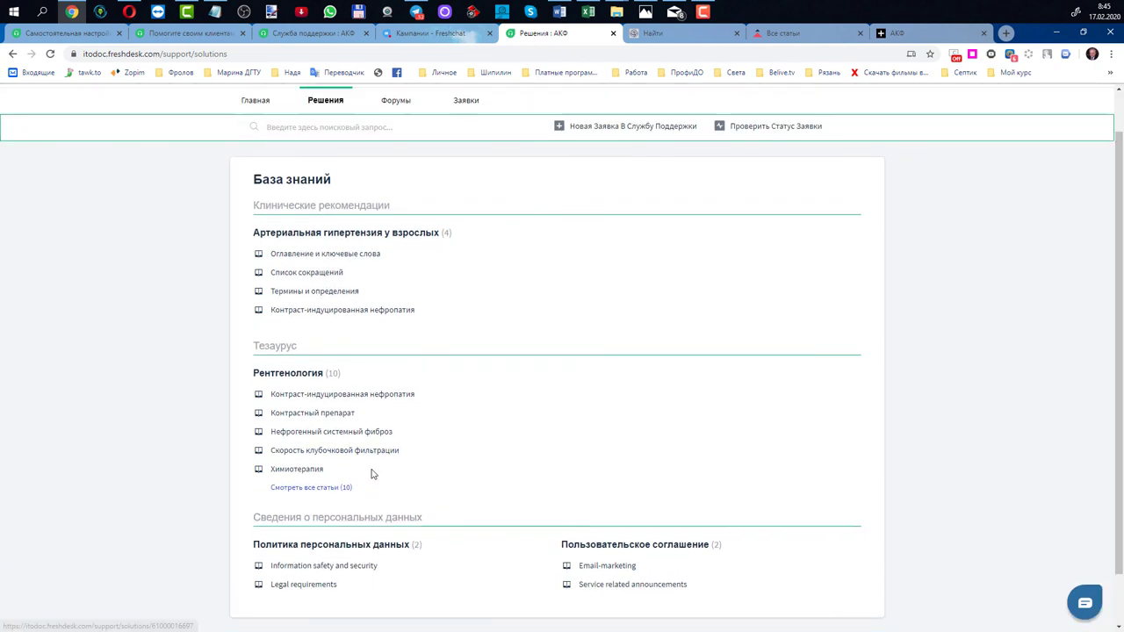
pyautogui.click(132, 55)
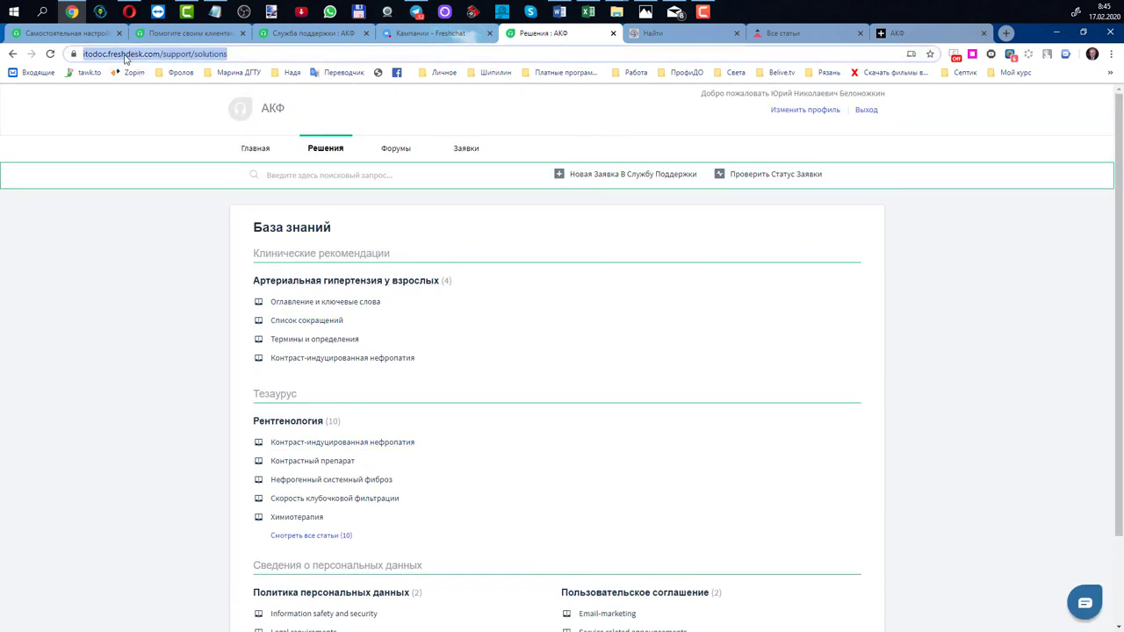
pyautogui.click(112, 55)
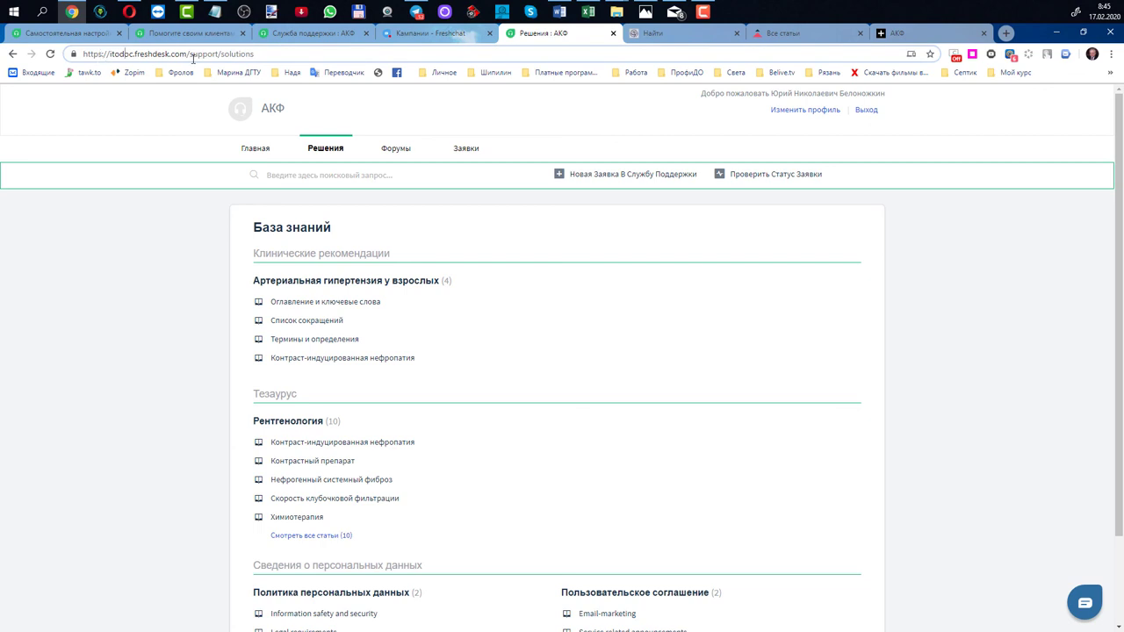
pyautogui.moveTo(187, 54); pyautogui.dragTo(83, 53)
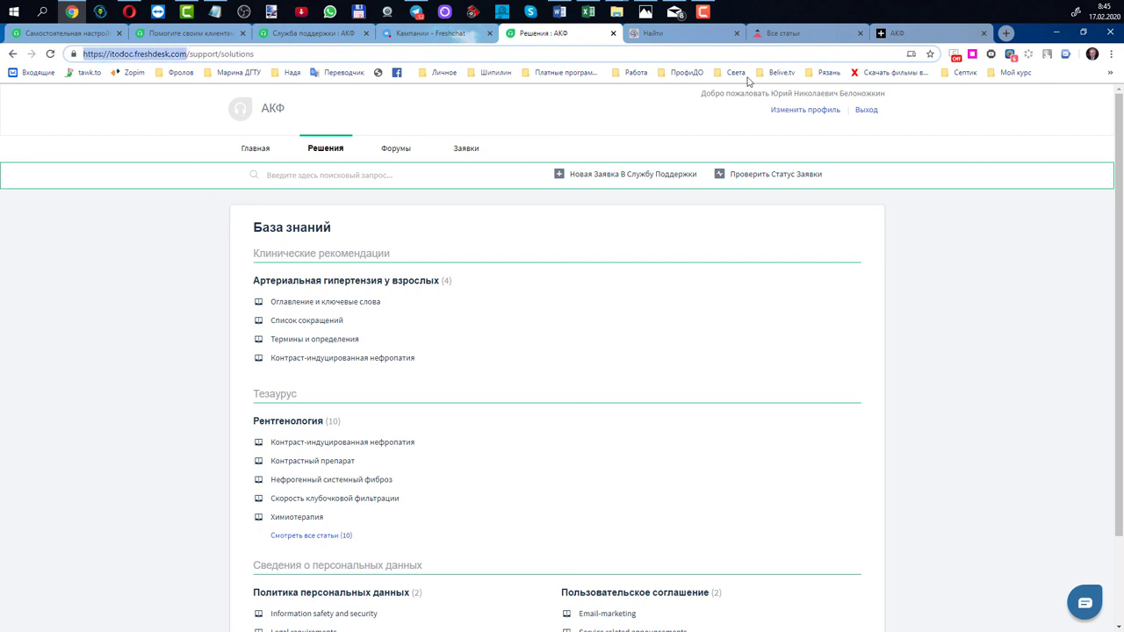
# Step: Switch to the Freshdesk agent console's settings and open the account's plans and billing
pyautogui.hotkey('ctrl', '3')
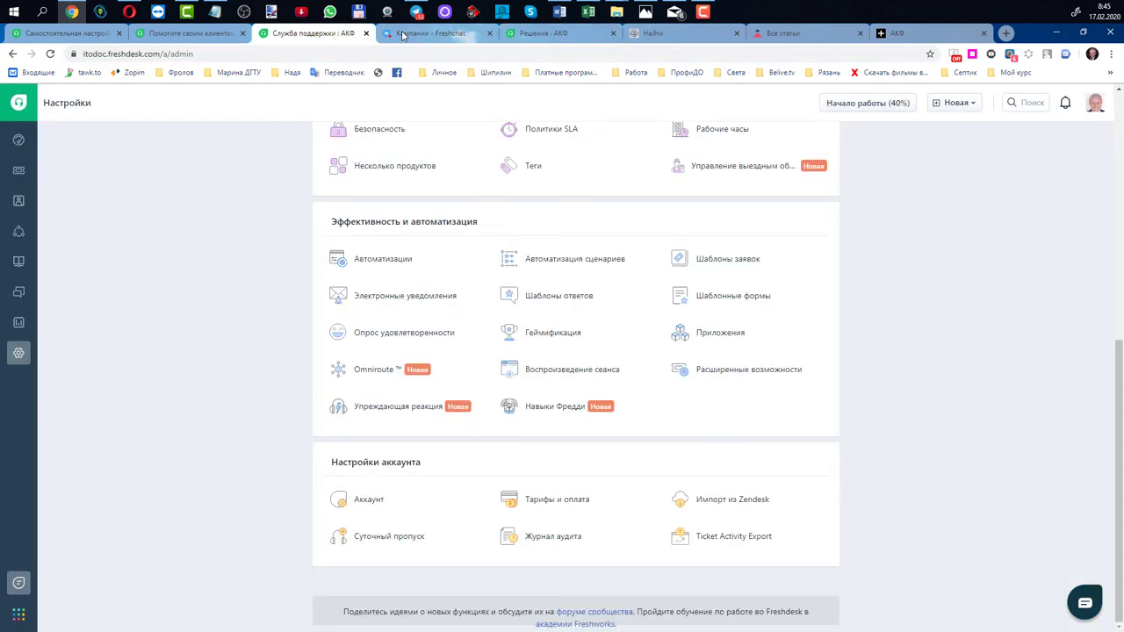
pyautogui.click(572, 508)
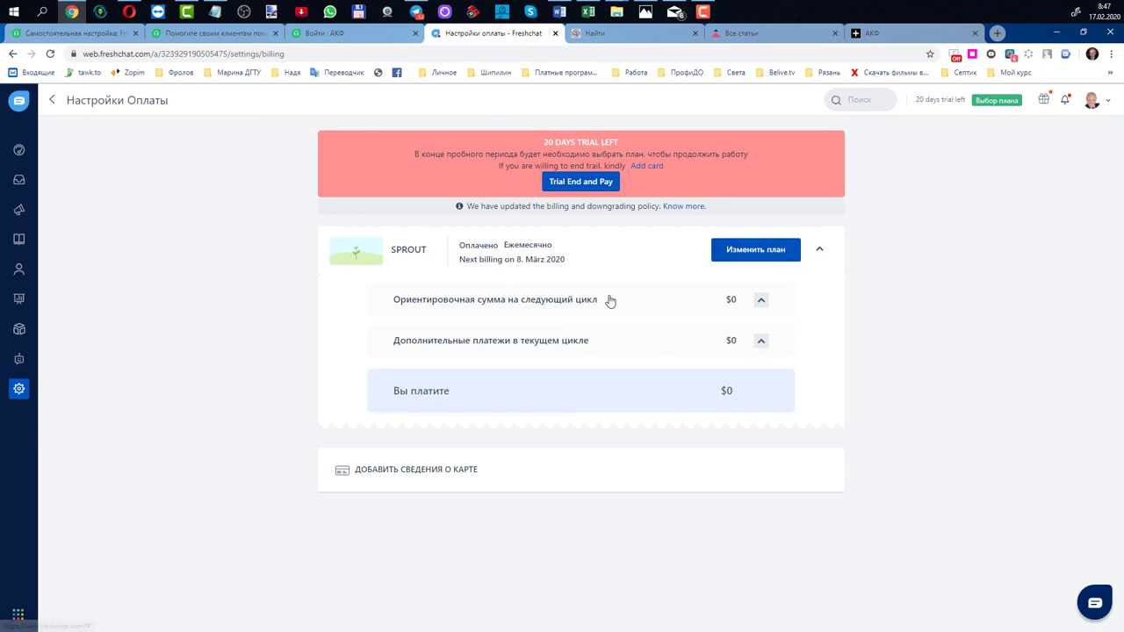
# Step: Show the available plans in Freshchat's billing settings, expand the Sprout plan's full feature list and look through it
pyautogui.click(780, 253)
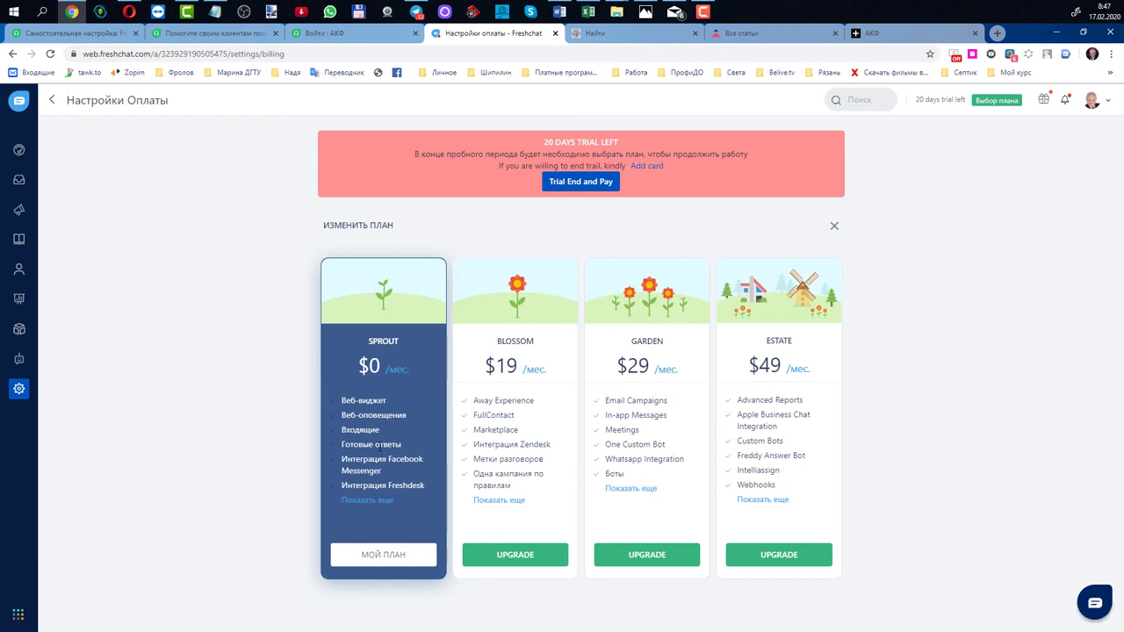
pyautogui.click(366, 500)
pyautogui.scroll(-2, 367, 501)
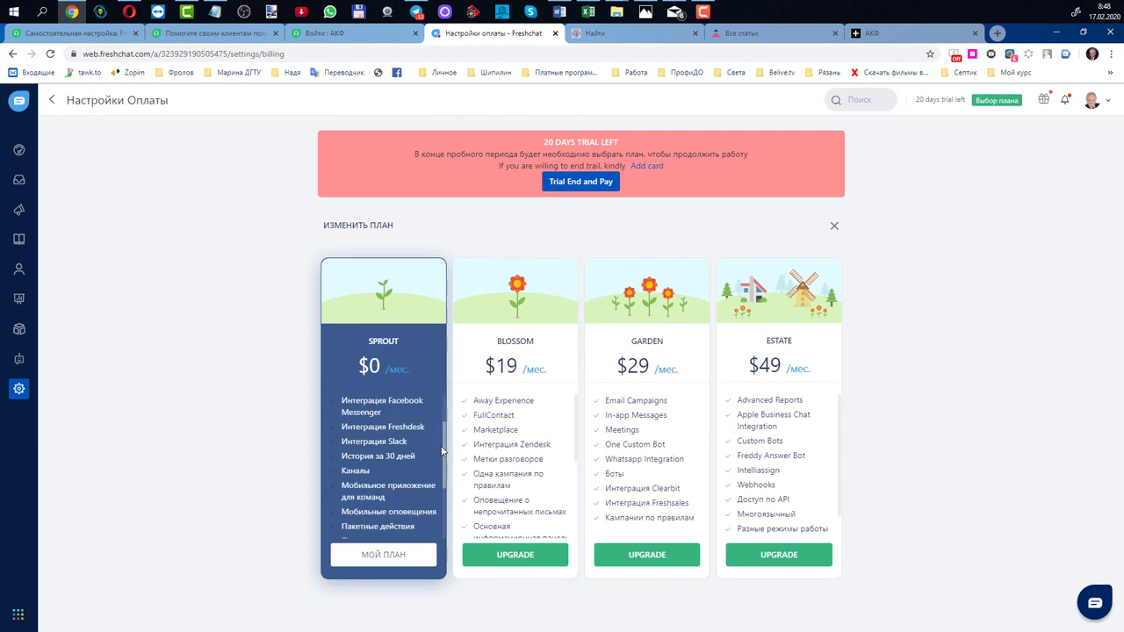
pyautogui.tripleClick(443, 456)
pyautogui.moveTo(444, 458); pyautogui.dragTo(373, 476)
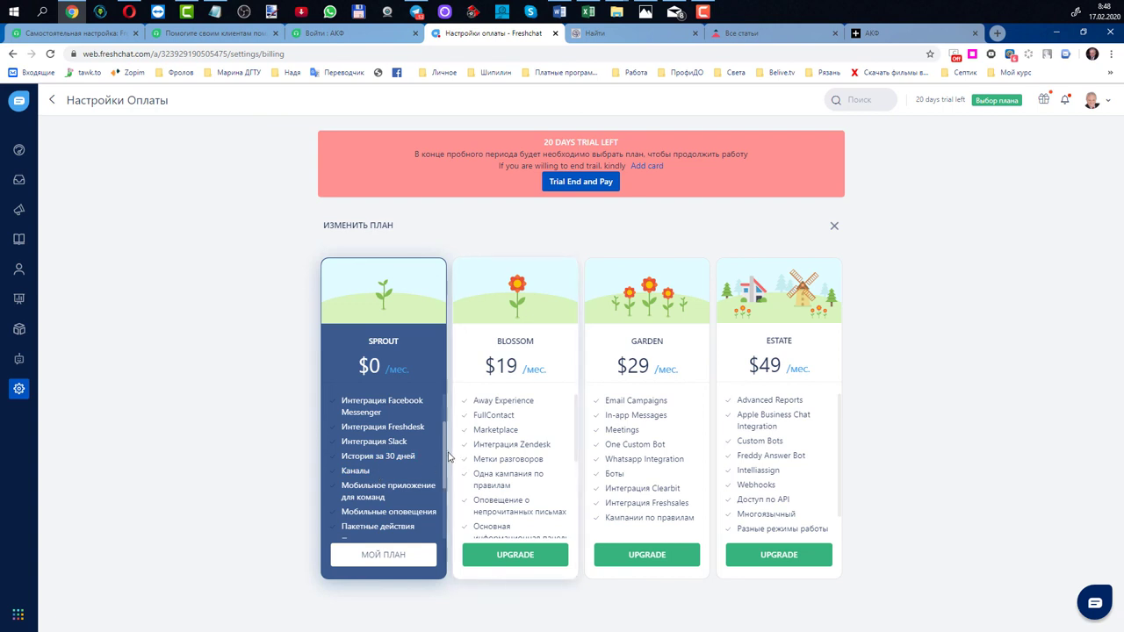
# Step: Look through the rest of the Sprout plan's features, and the Blossom plan's full feature list
pyautogui.moveTo(447, 457); pyautogui.dragTo(443, 488)
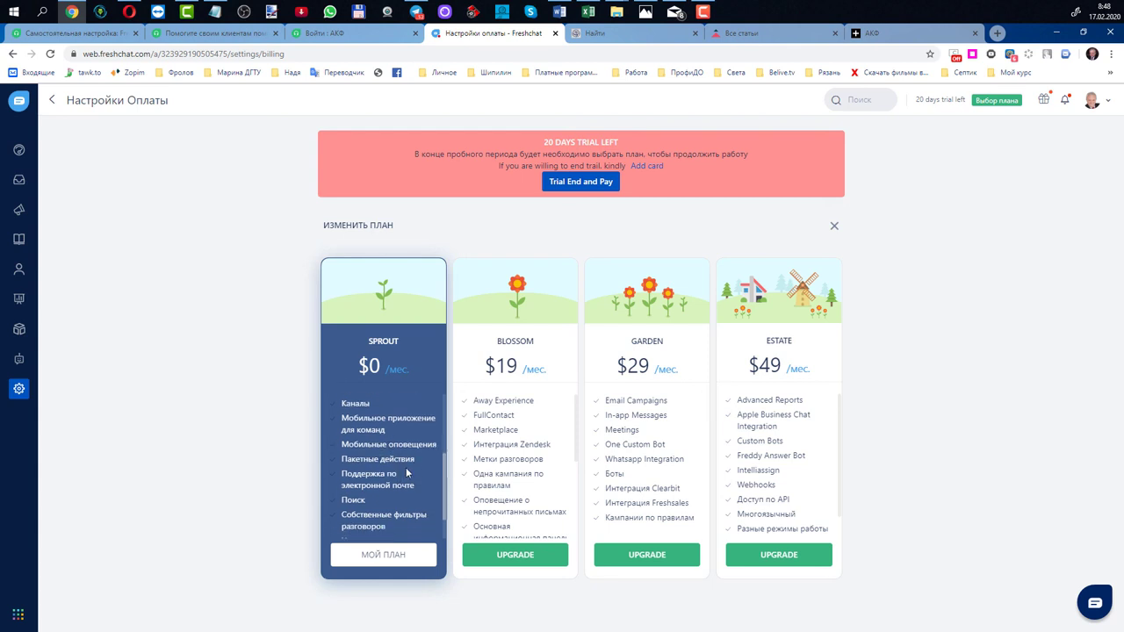
pyautogui.moveTo(445, 472); pyautogui.dragTo(444, 490)
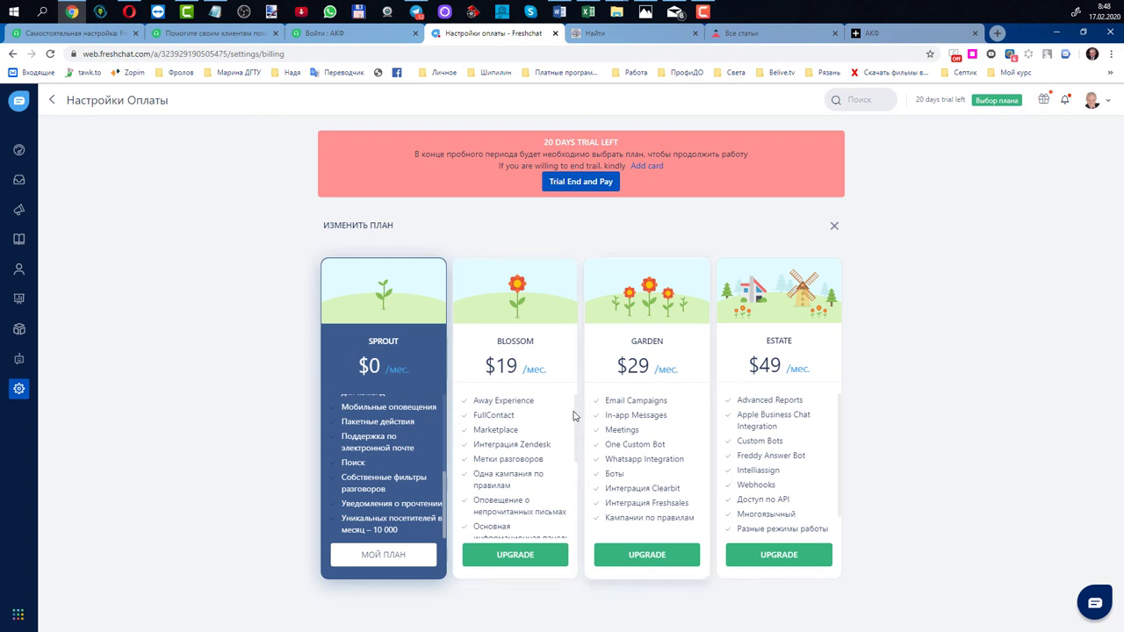
pyautogui.moveTo(576, 415); pyautogui.dragTo(565, 500)
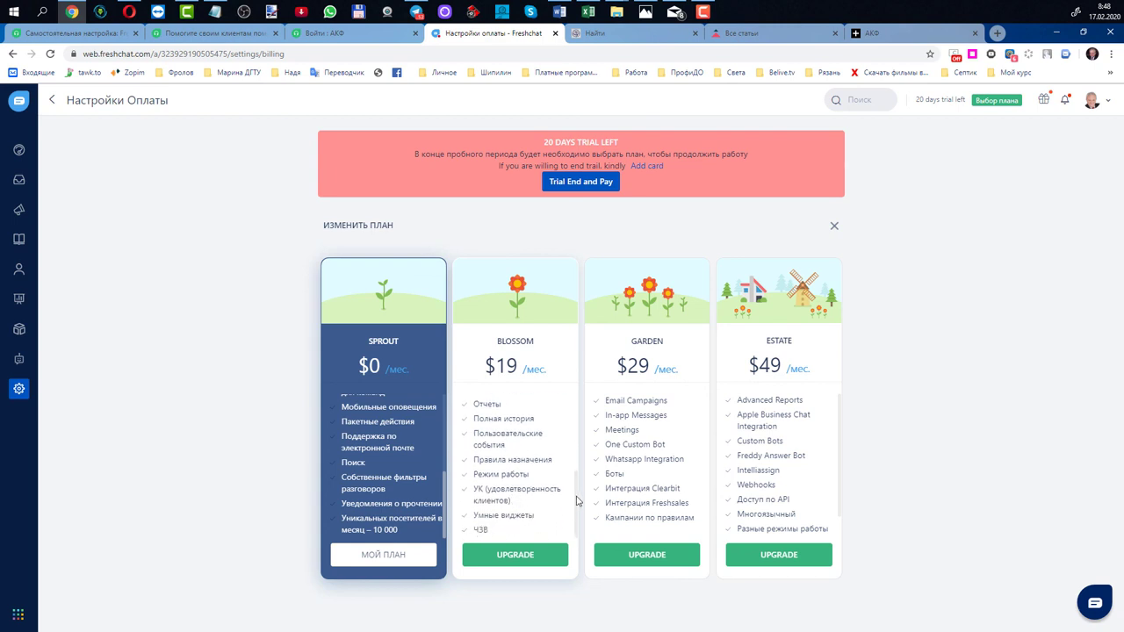
pyautogui.doubleClick(578, 499)
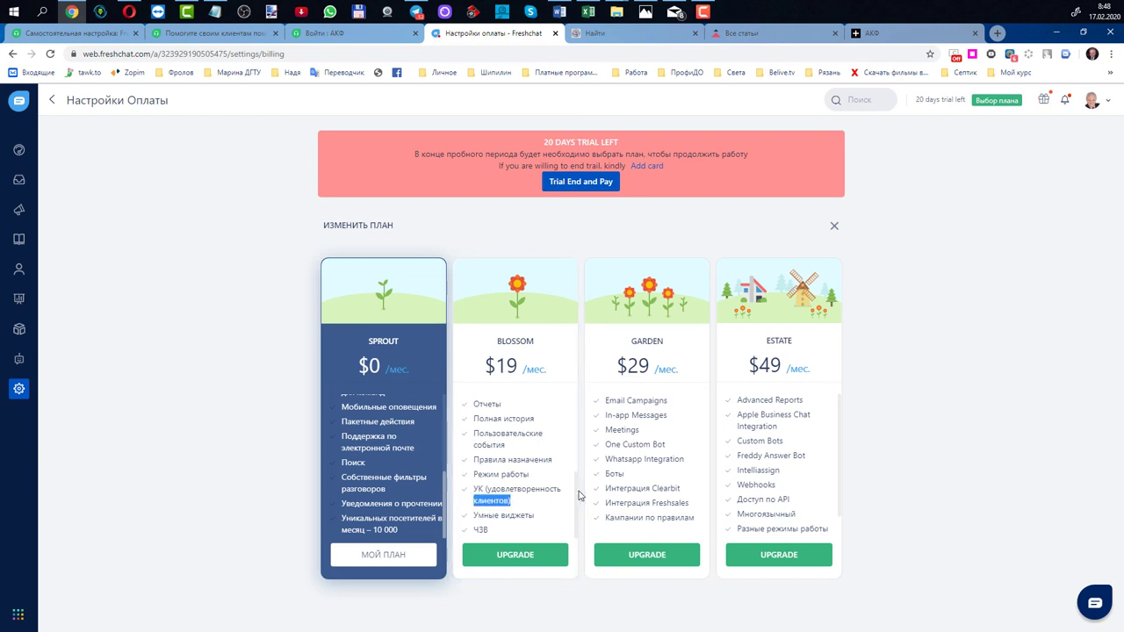
pyautogui.scroll(5, 579, 434)
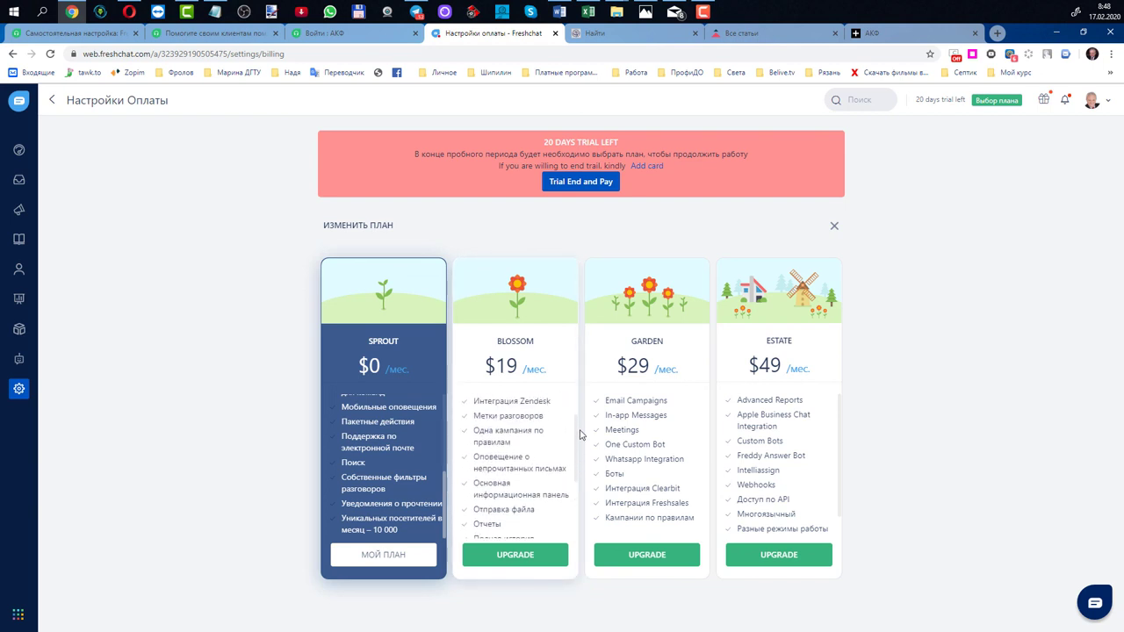
pyautogui.scroll(2, 579, 433)
pyautogui.scroll(-7, 573, 434)
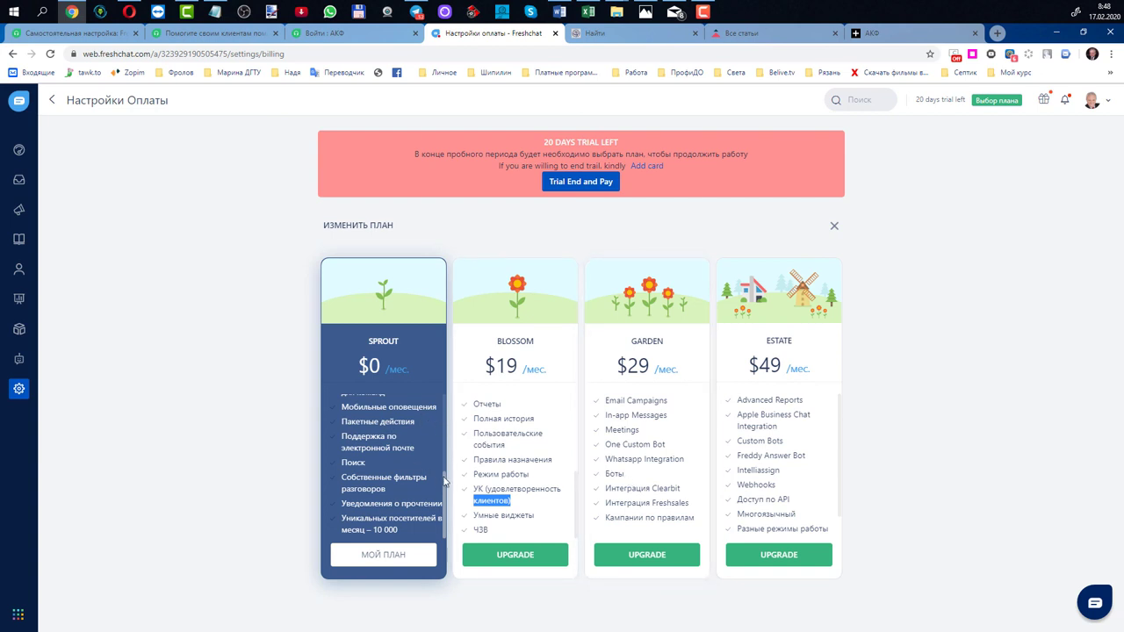
# Step: Go back to the start of the Sprout plan's feature list and review its web widget, notification and integration entries
pyautogui.moveTo(444, 481); pyautogui.dragTo(451, 396)
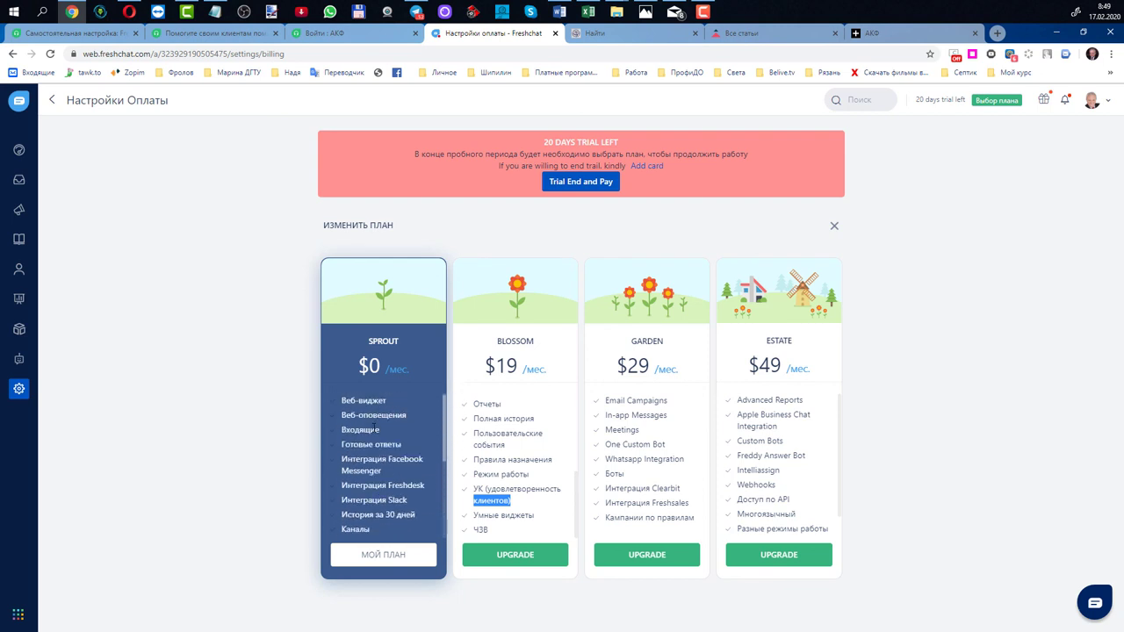
pyautogui.scroll(-2, 439, 483)
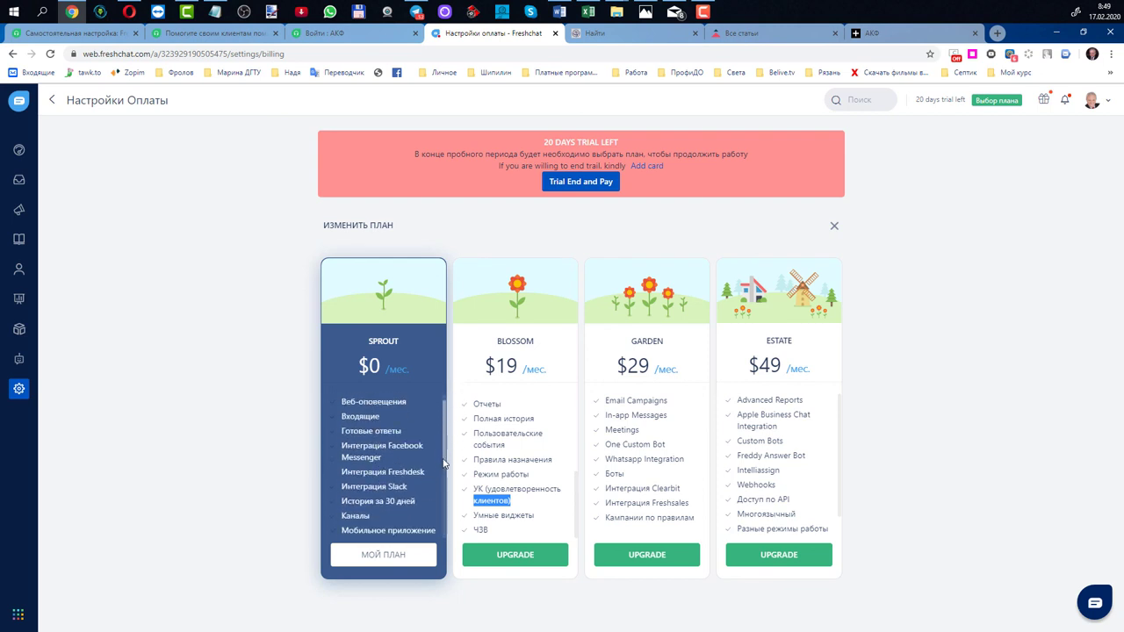
pyautogui.scroll(3, 439, 496)
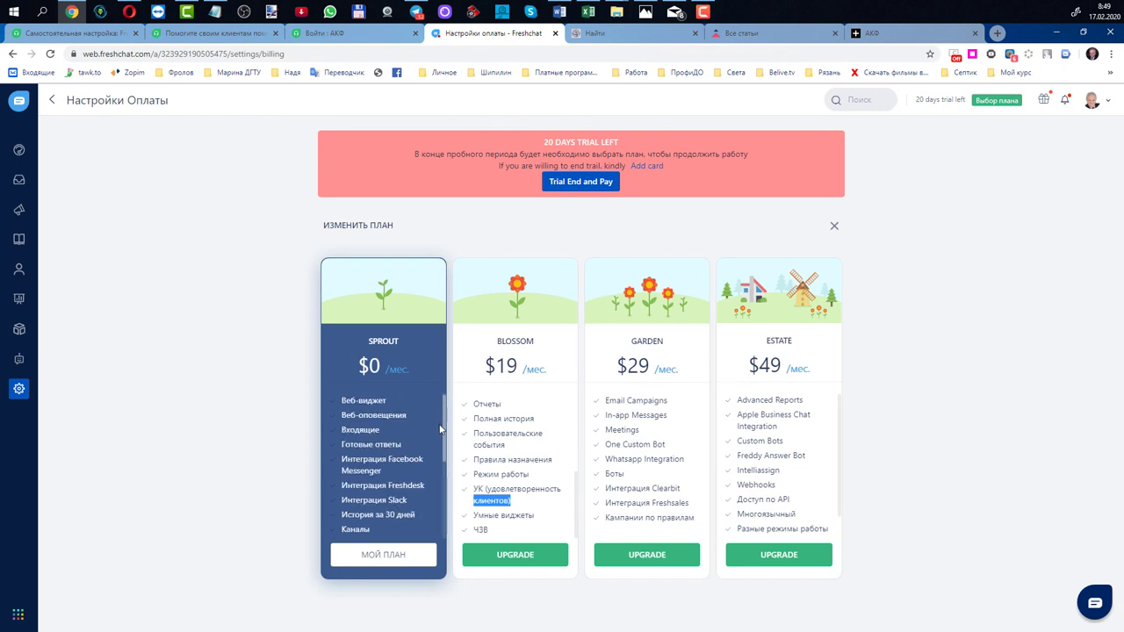
pyautogui.click(413, 481)
pyautogui.moveTo(445, 439); pyautogui.dragTo(446, 457)
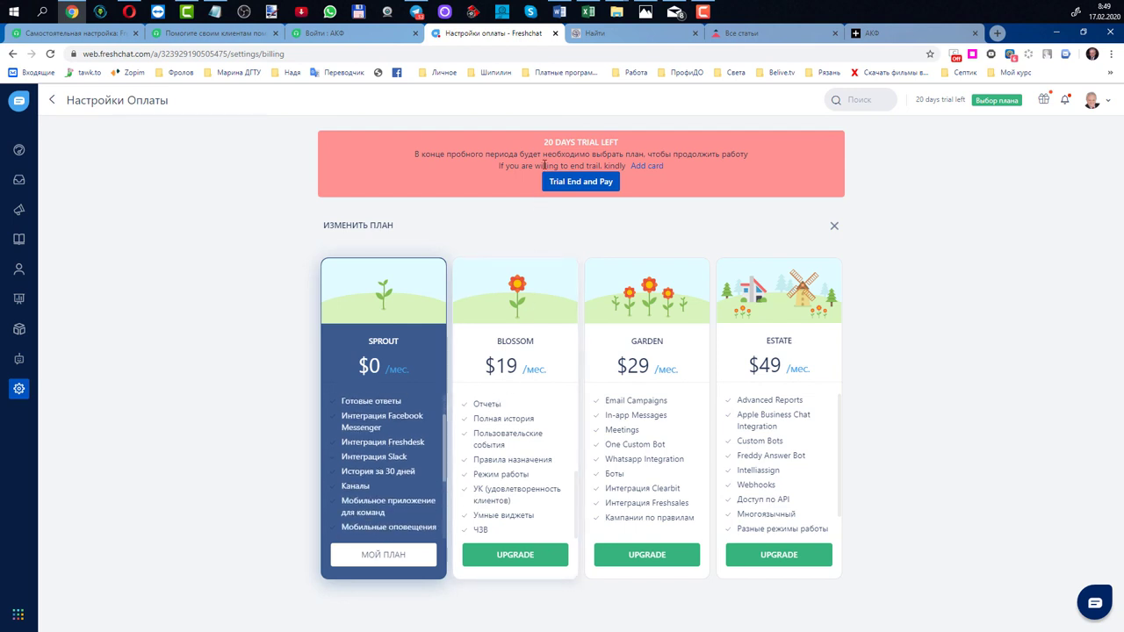
# Step: Switch to the АКФ Freshdesk portal in the Opera browser, sign out of the account and make the window taller
pyautogui.click(599, 35)
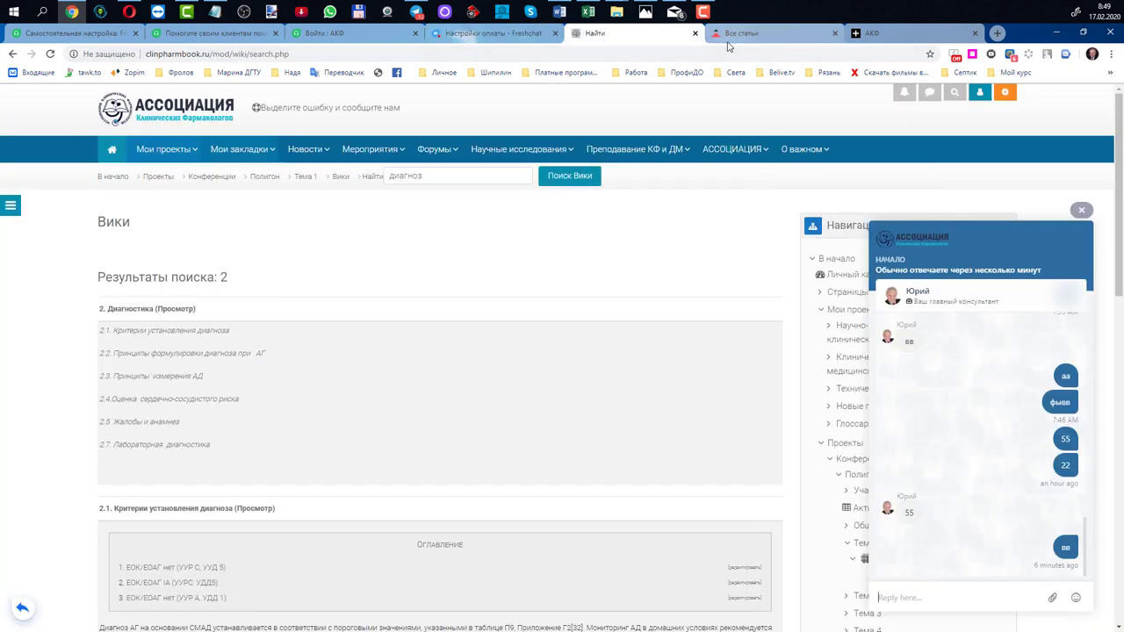
pyautogui.click(252, 42)
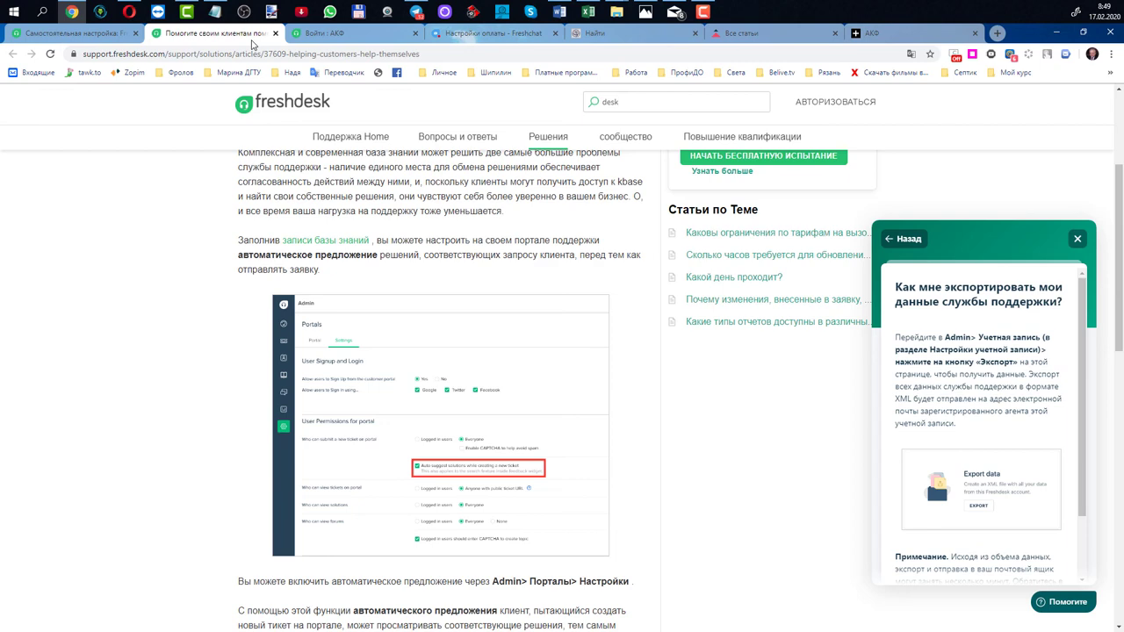
pyautogui.click(114, 35)
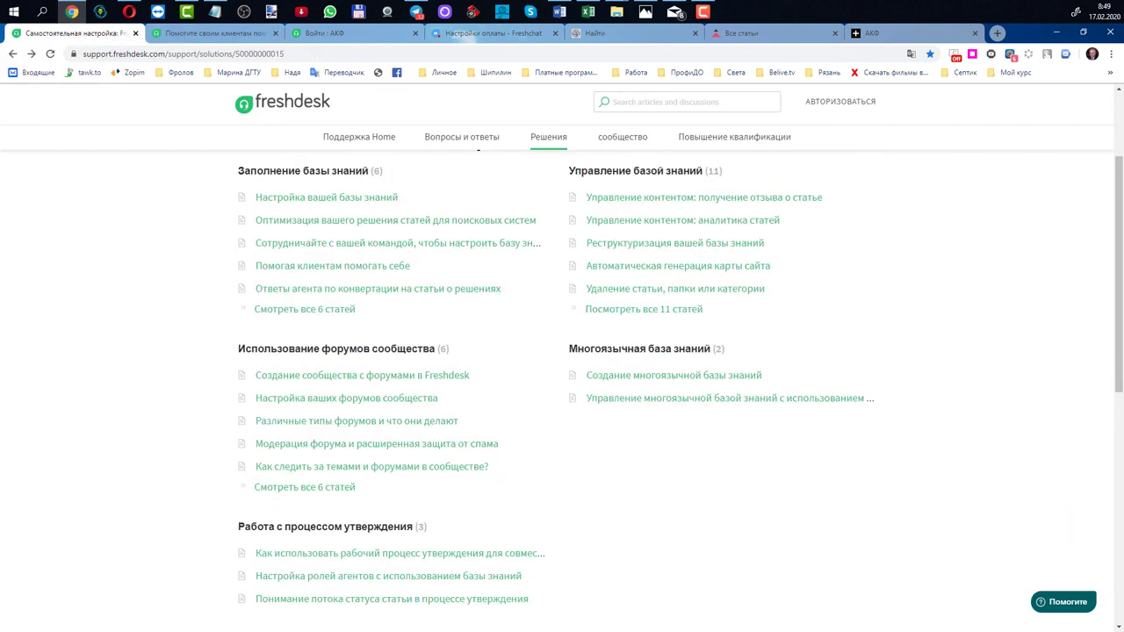
pyautogui.click(129, 11)
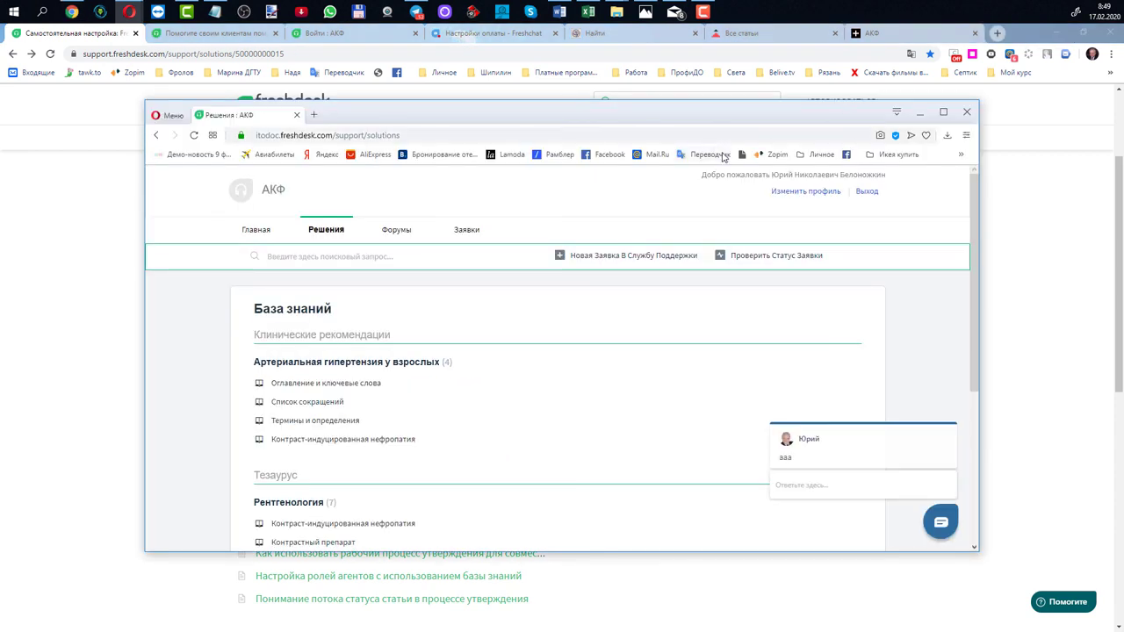
pyautogui.click(860, 193)
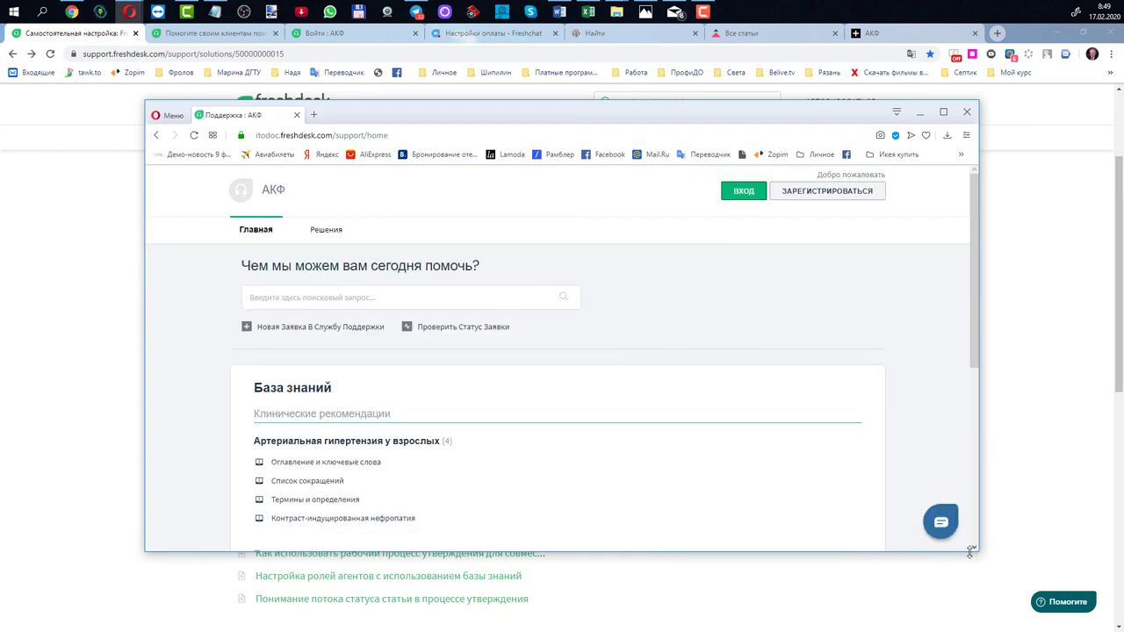
pyautogui.moveTo(977, 549); pyautogui.dragTo(976, 591)
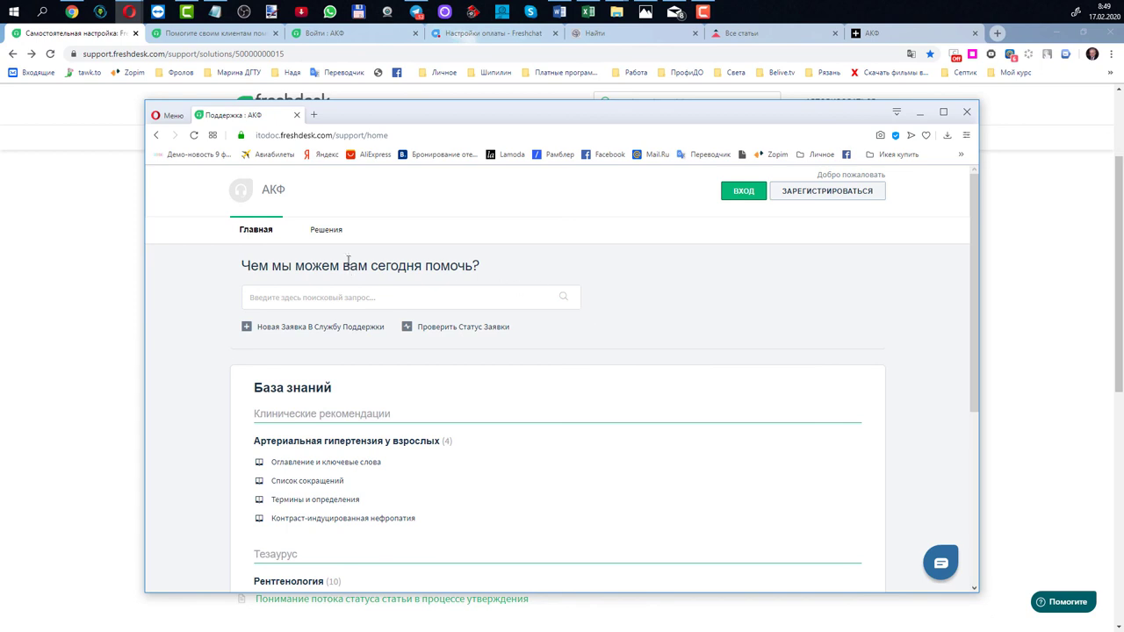
# Step: Open the portal's solutions page as a guest, look through its knowledge base categories and highlight "freshdesk" in the web address
pyautogui.click(331, 230)
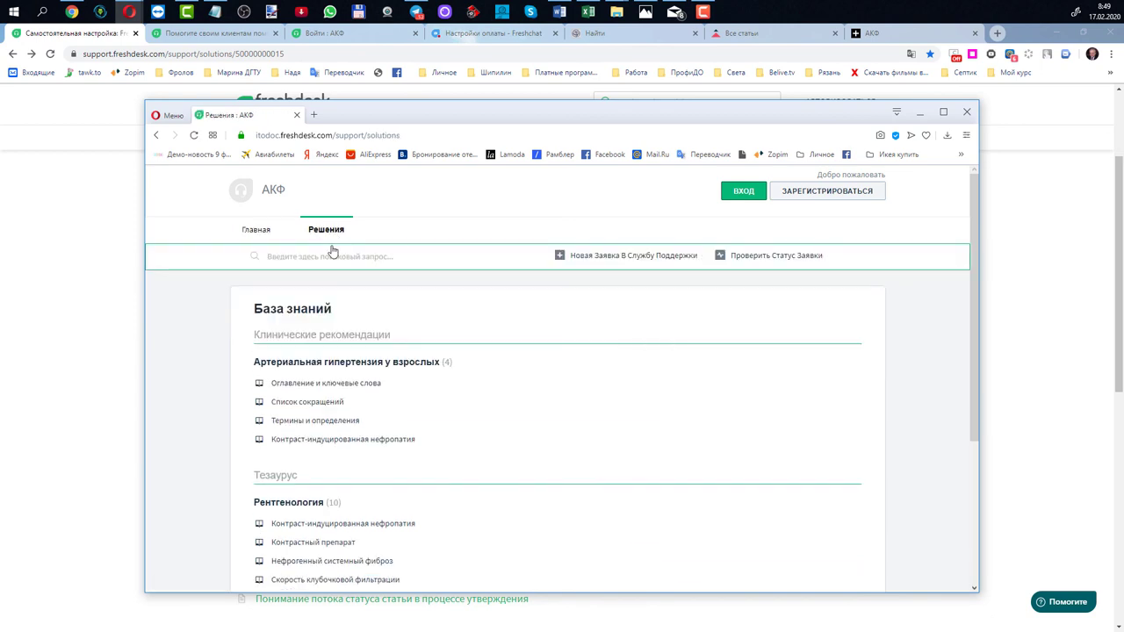
pyautogui.scroll(-1, 368, 401)
pyautogui.scroll(-2, 369, 402)
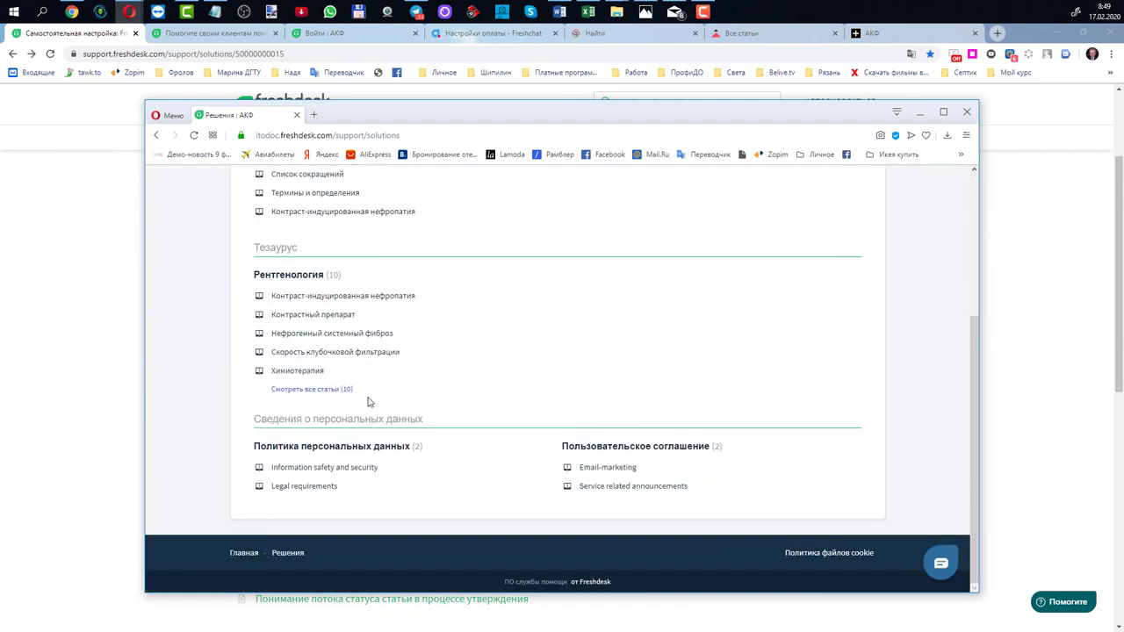
pyautogui.scroll(3, 369, 401)
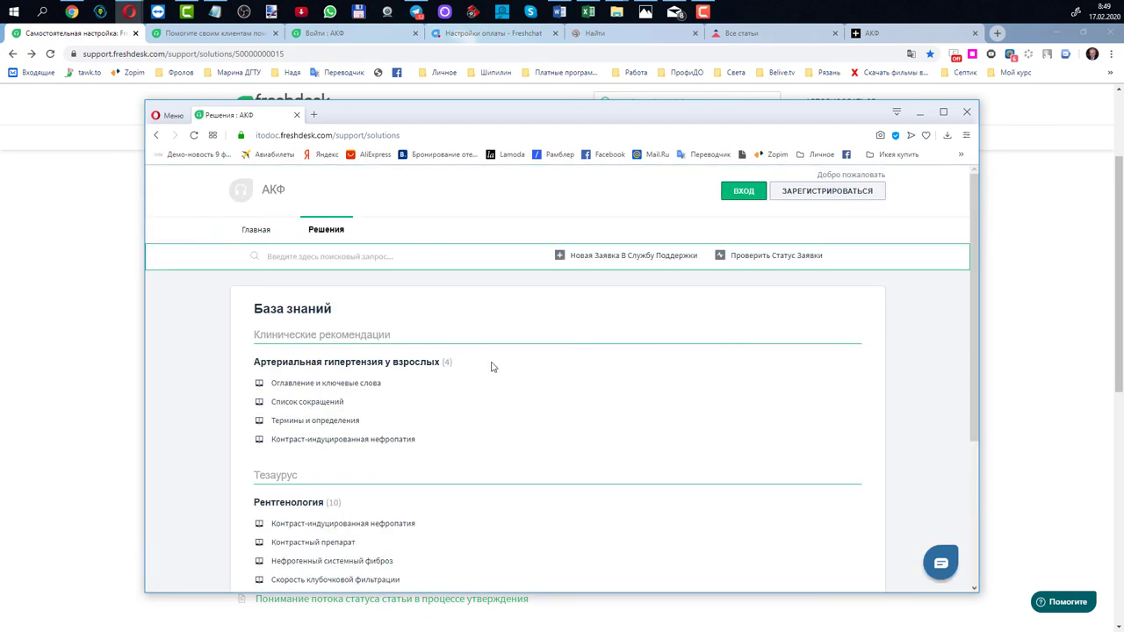
pyautogui.click(296, 135)
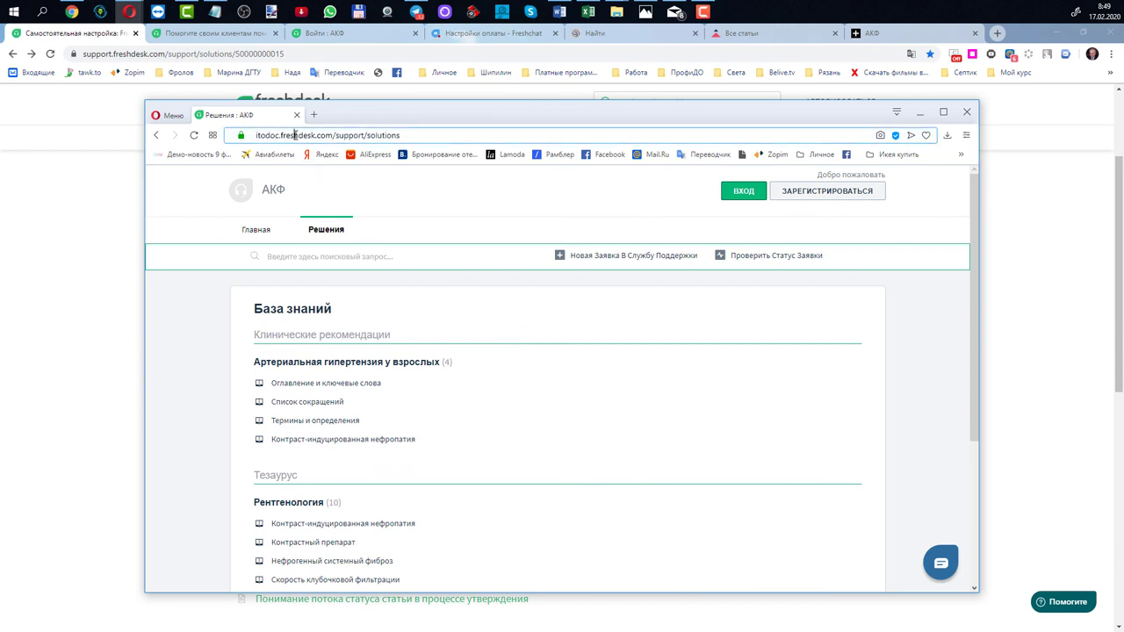
pyautogui.doubleClick(297, 135)
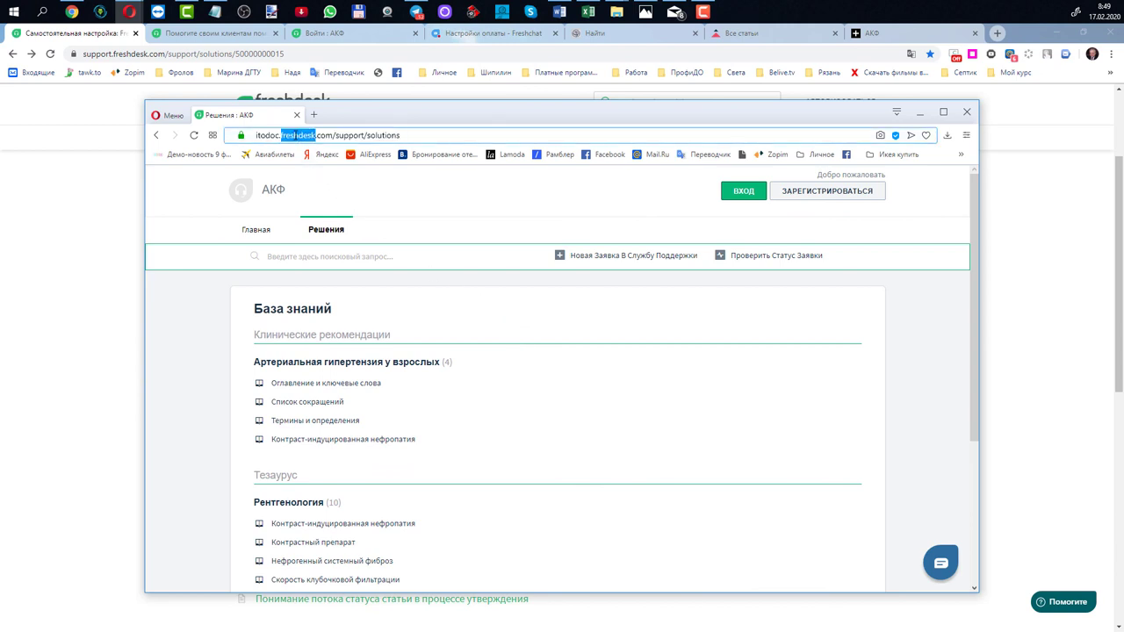